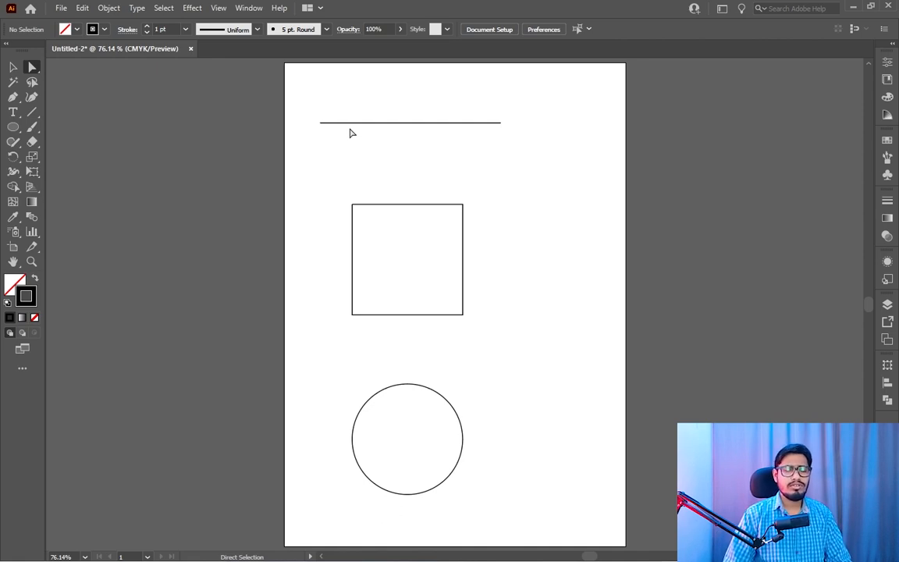
Step: Select the line, the square and the circle in turn with the Direct Selection tool to examine their anchor points
drag(296, 108, 509, 147)
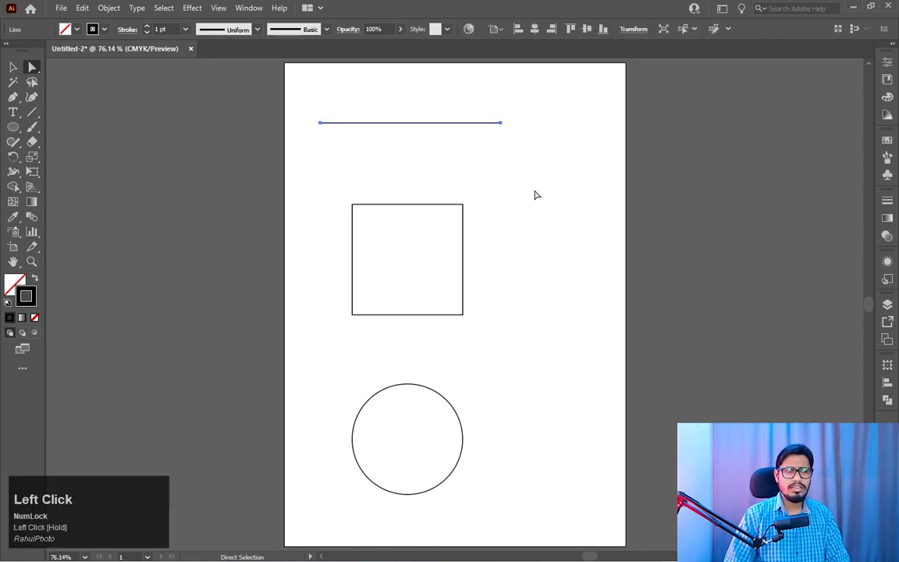
drag(282, 156, 453, 309)
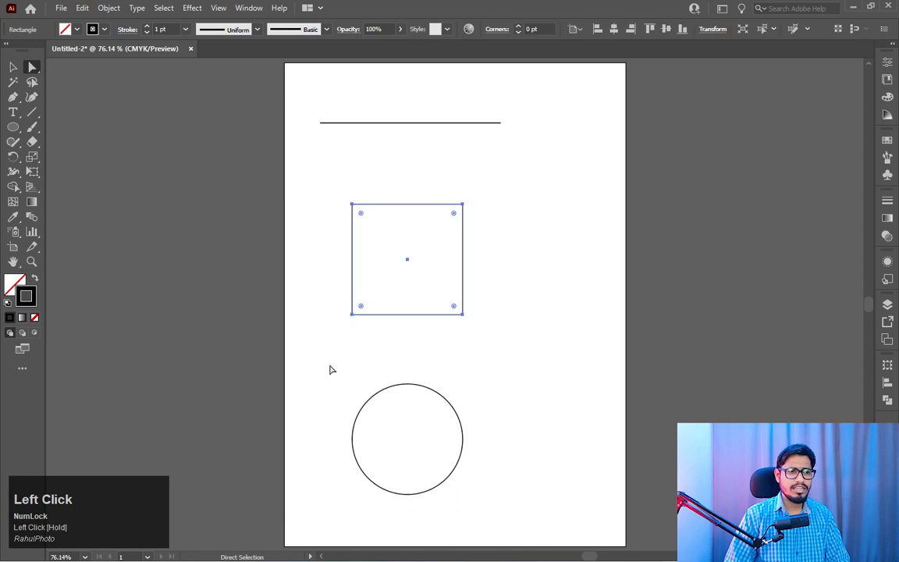
drag(329, 367, 512, 509)
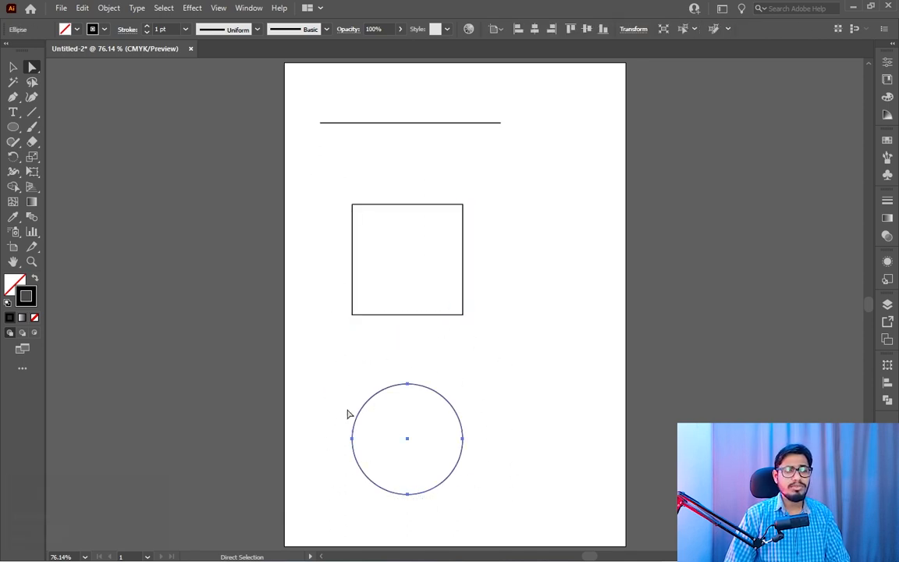
drag(336, 185, 478, 339)
drag(304, 107, 528, 185)
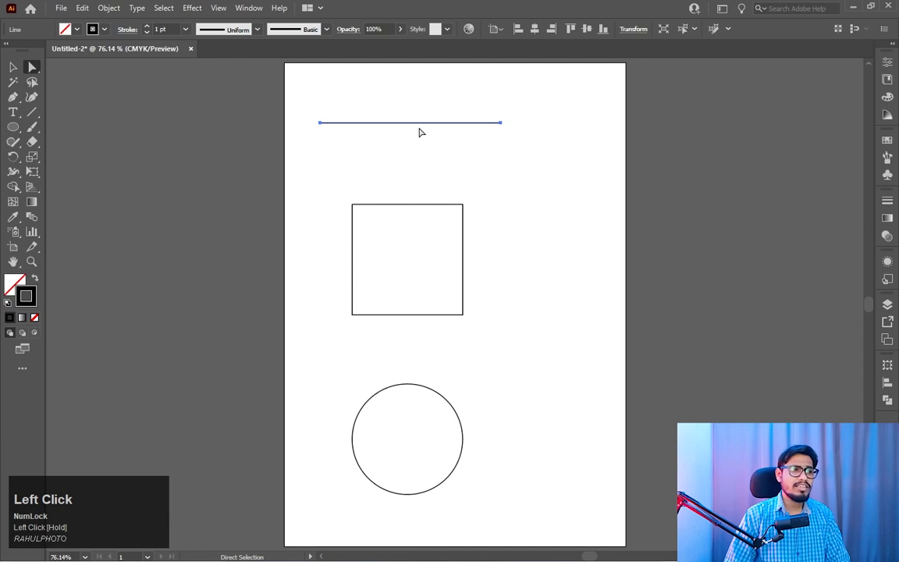
right_click(32, 113)
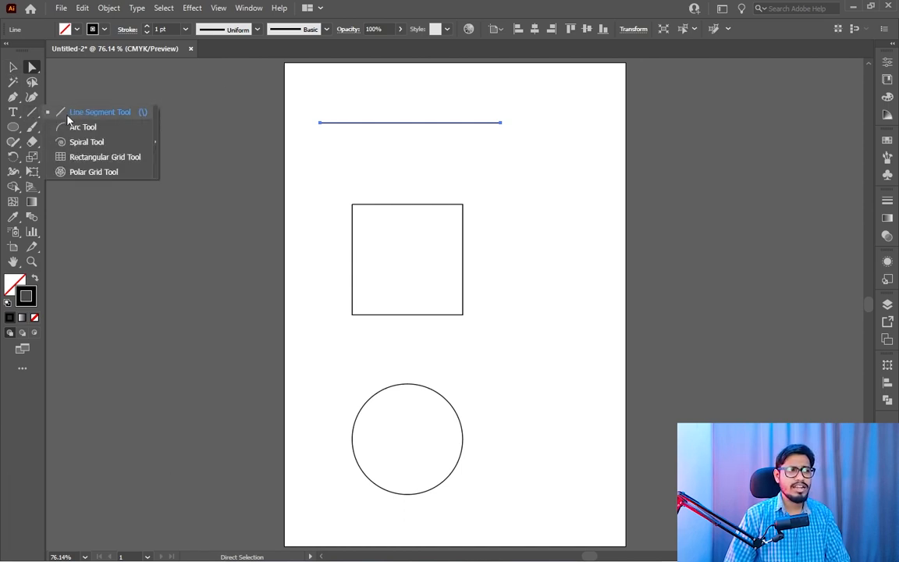
click(293, 117)
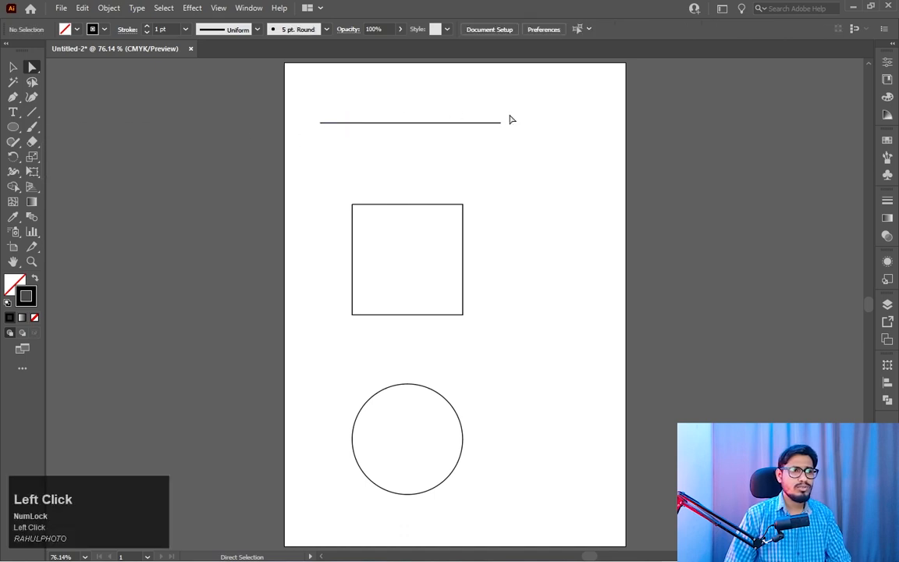
Step: Select the horizontal line's path with the Direct Selection tool to examine its two endpoints up close
key(z)
drag(463, 109, 564, 270)
key(space)
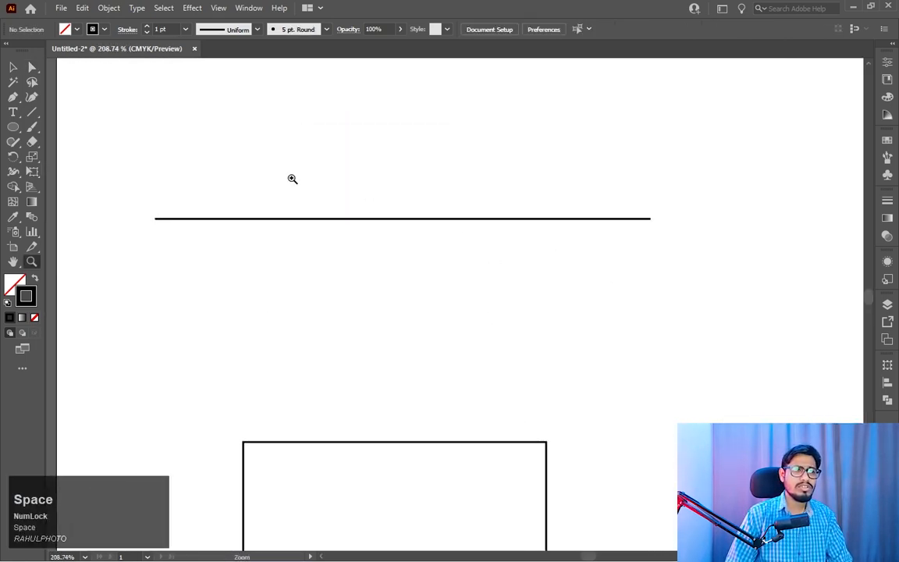
click(32, 69)
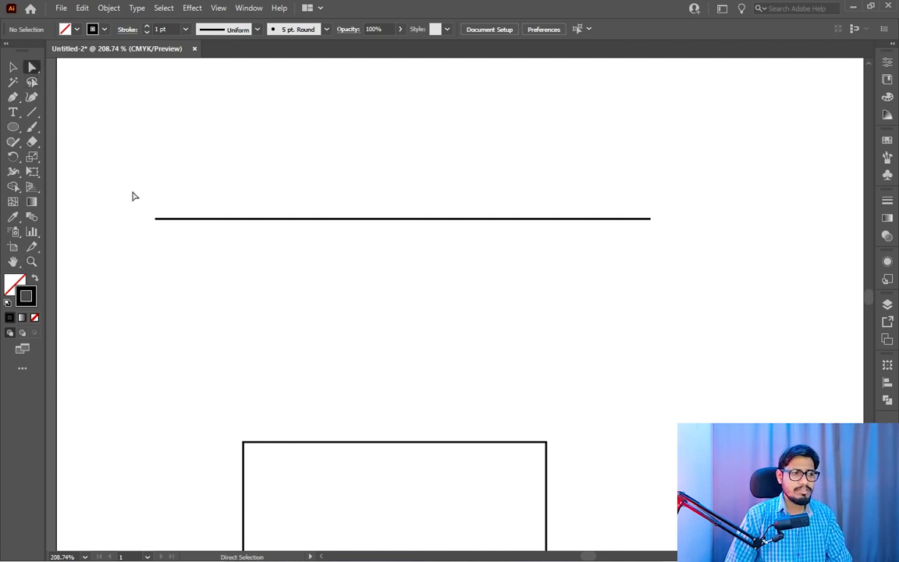
drag(244, 191, 286, 222)
click(284, 230)
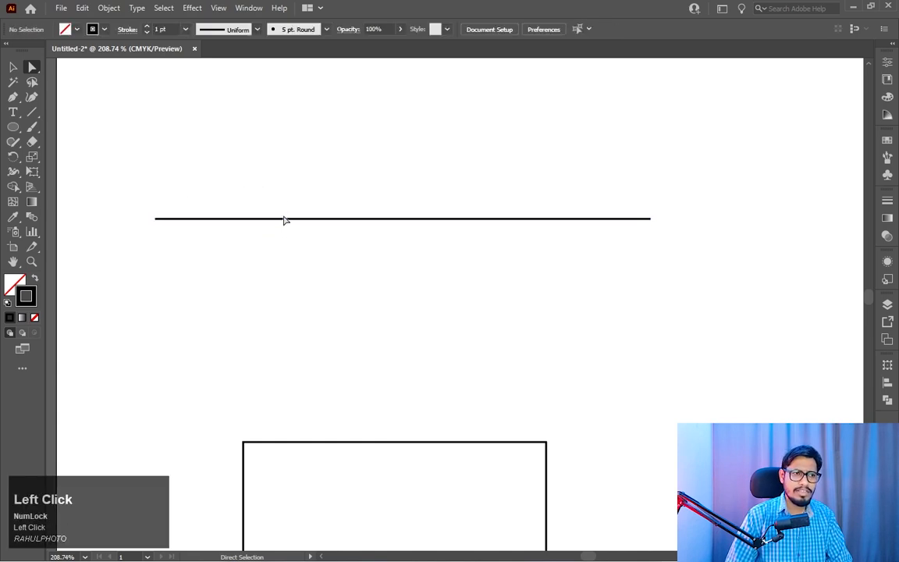
click(291, 220)
drag(210, 175, 370, 287)
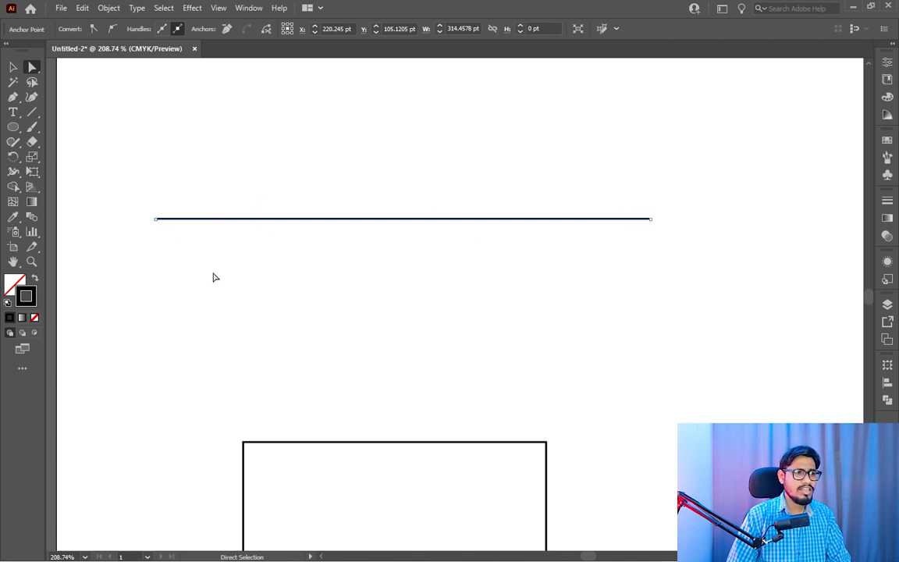
Step: Draw a straight horizontal segment above the existing line with the Line Segment tool and delete it
right_click(32, 116)
click(86, 113)
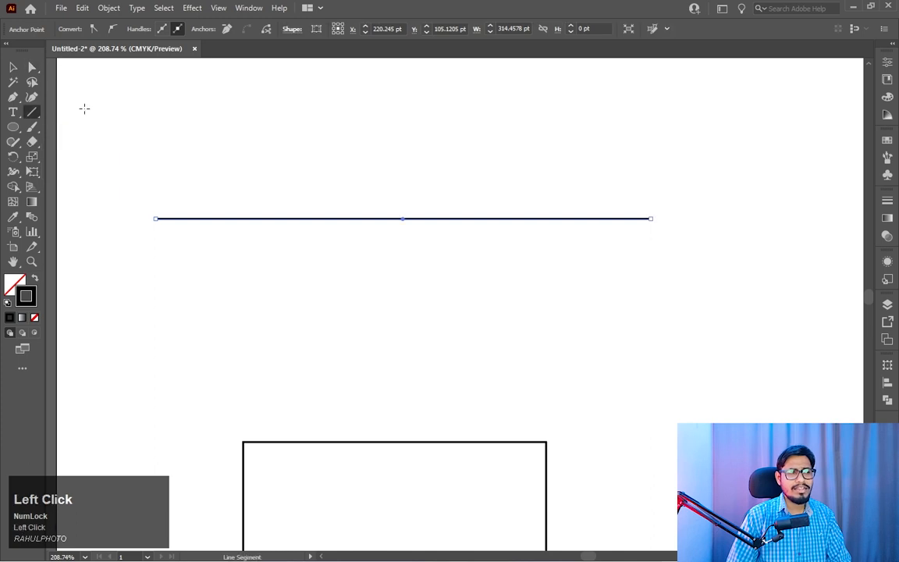
drag(164, 116, 679, 149)
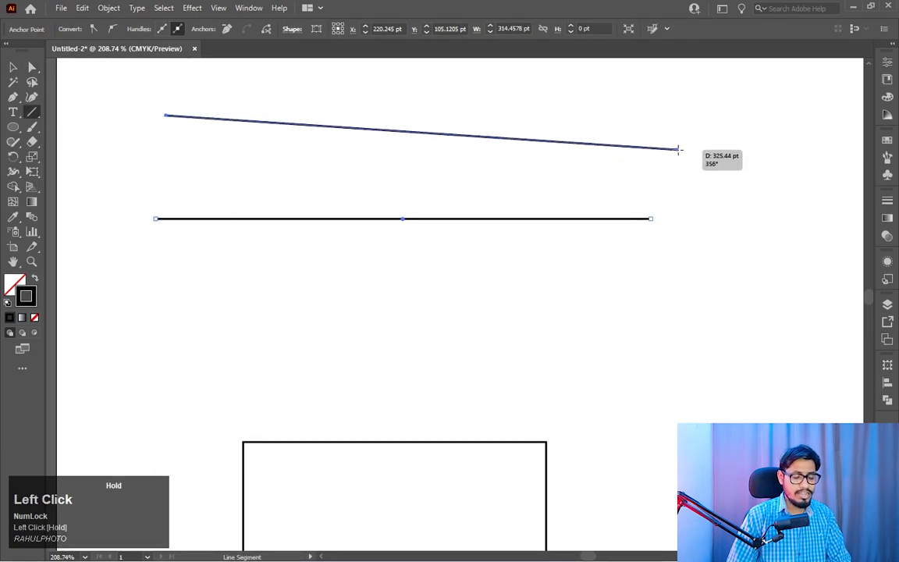
key(shift)
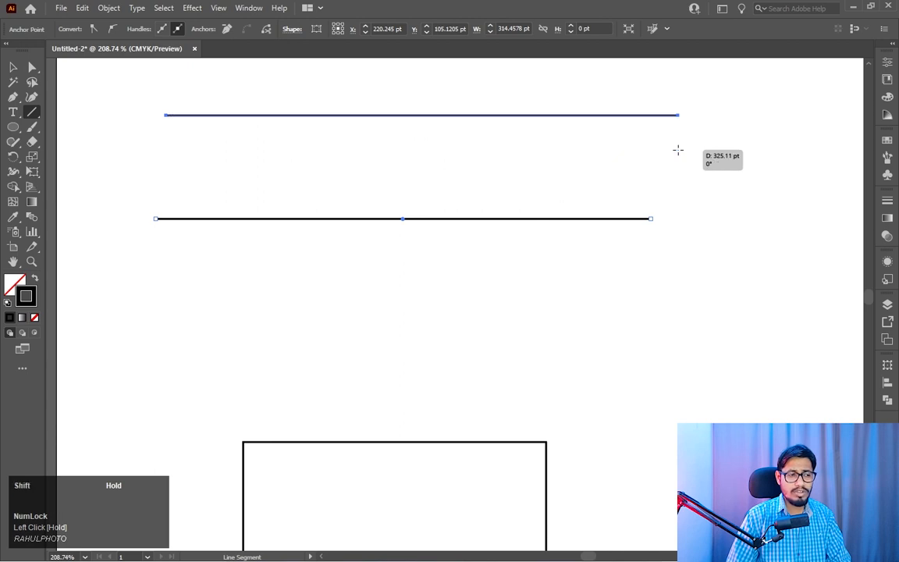
mouse_move(677, 149)
mouse_down()
mouse_move(383, 129)
mouse_move(582, 139)
mouse_move(618, 362)
mouse_move(579, 323)
mouse_move(620, 369)
mouse_move(633, 333)
mouse_move(632, 375)
mouse_move(553, 297)
mouse_move(598, 66)
mouse_move(594, 233)
mouse_move(660, 273)
mouse_move(660, 265)
mouse_up()
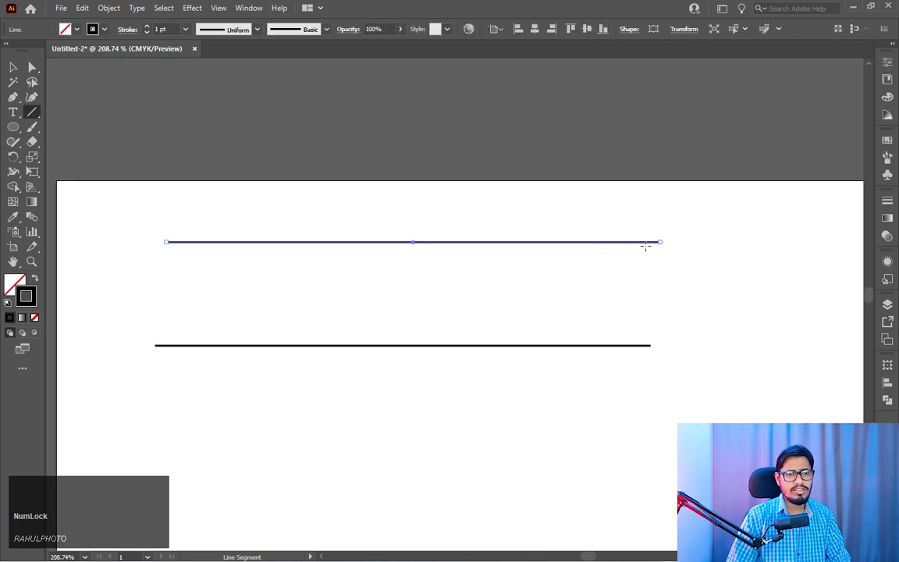
click(13, 68)
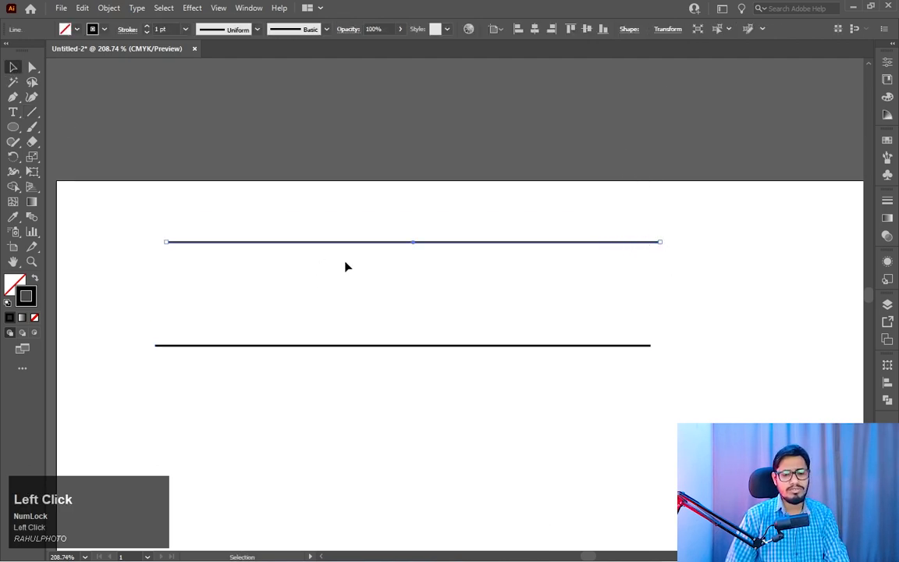
key(Delete)
Step: Remove the horizontal line's stroke and select its left and right anchor points individually with the Direct Selection tool
key(space)
drag(450, 310, 454, 194)
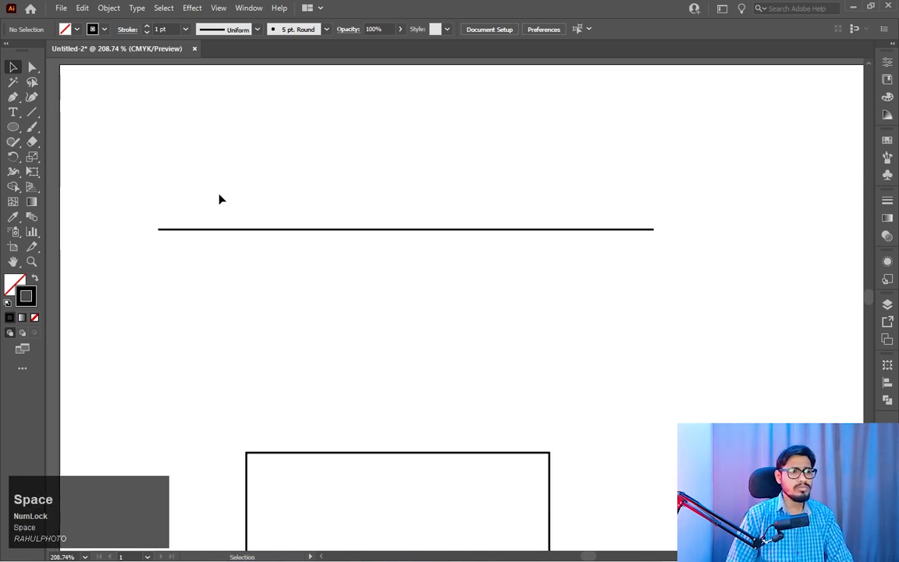
drag(162, 181, 498, 301)
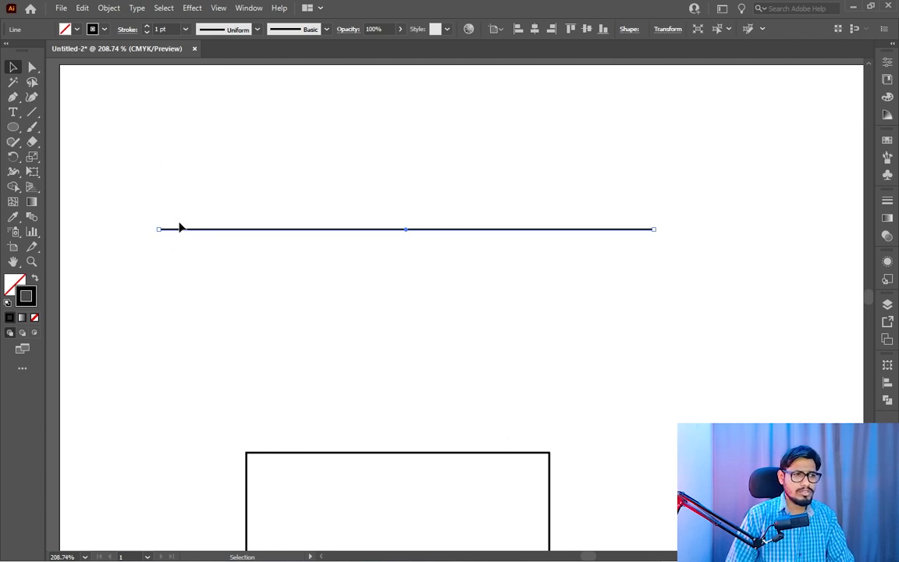
click(32, 67)
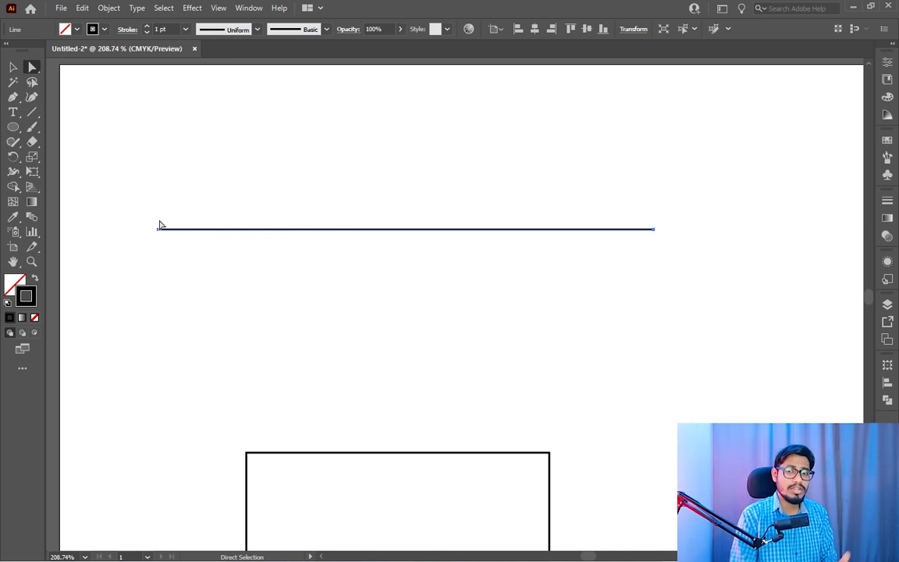
click(35, 319)
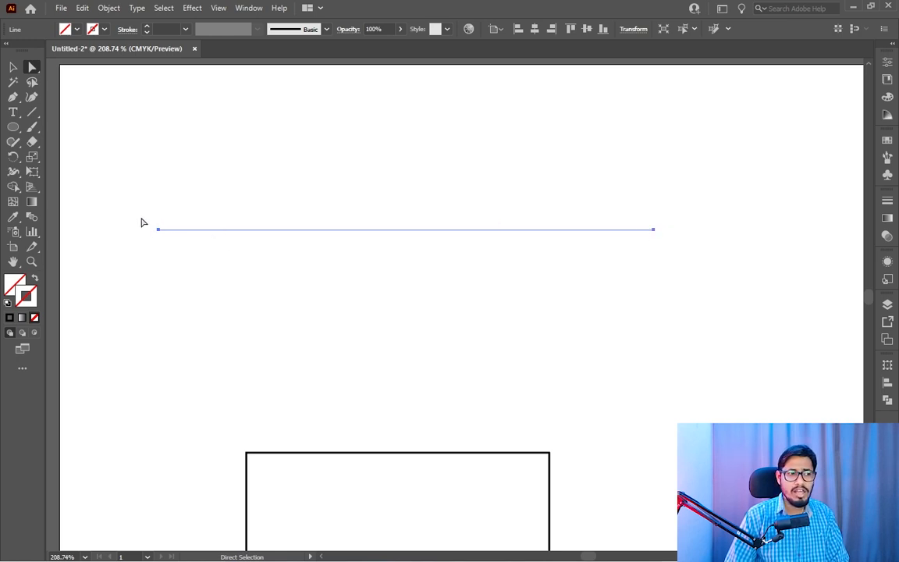
drag(141, 222, 164, 250)
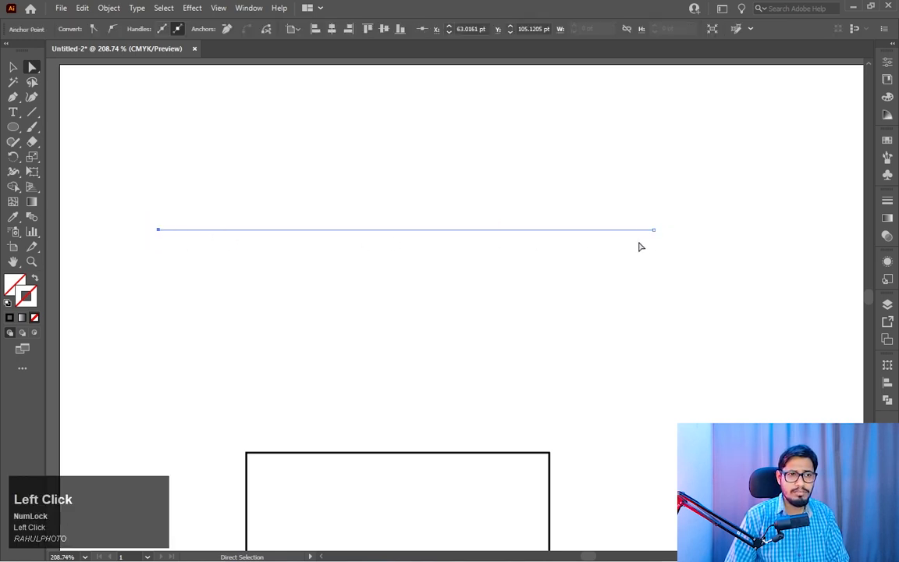
drag(657, 221, 648, 255)
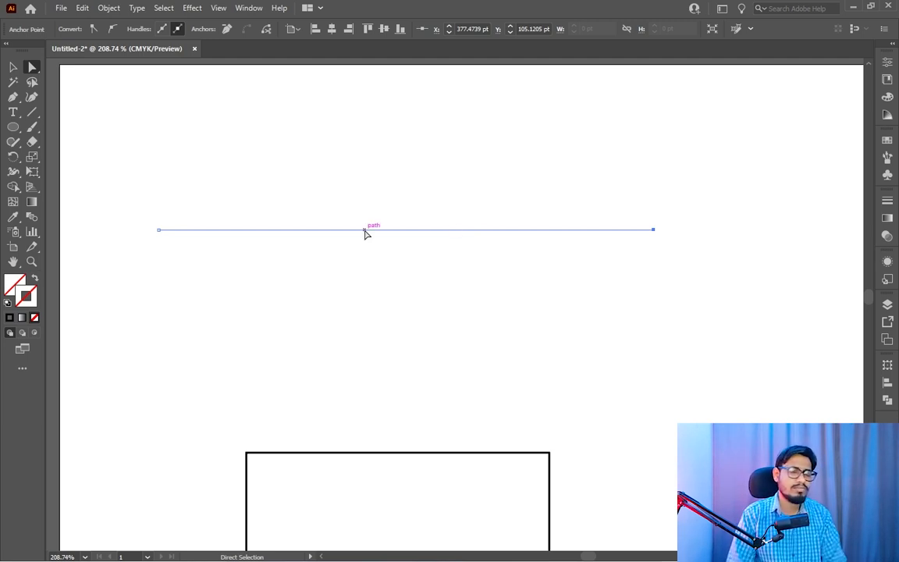
Step: Try drawing another segment without a stroke above the existing line, and undo it
right_click(32, 112)
click(74, 112)
drag(712, 155, 182, 145)
key(ctrl+z)
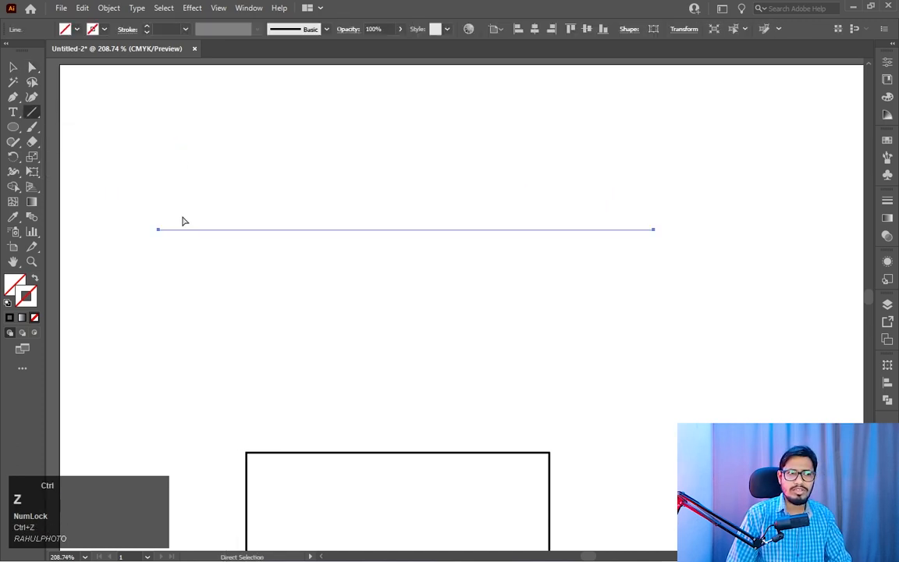
Step: Apply the default white fill and black 1 pt stroke to the horizontal line
click(13, 69)
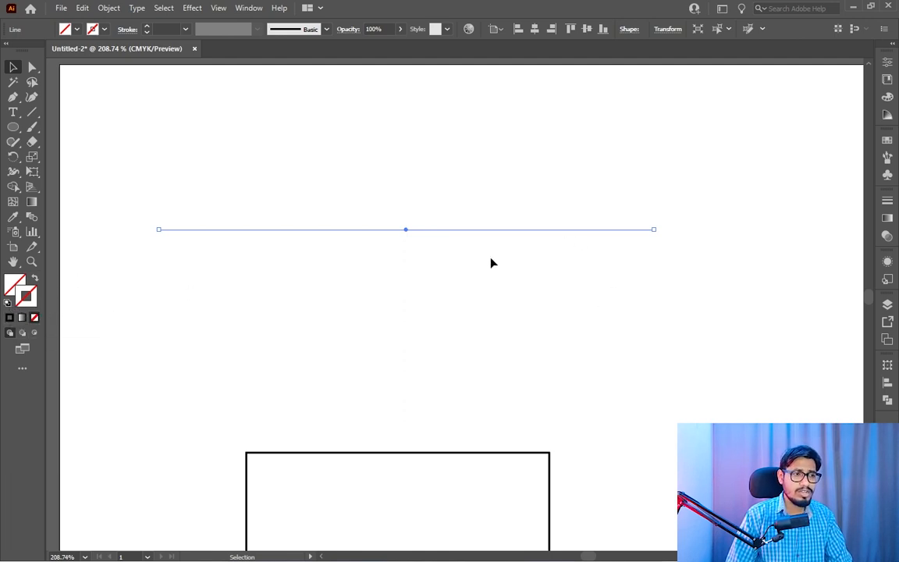
click(7, 304)
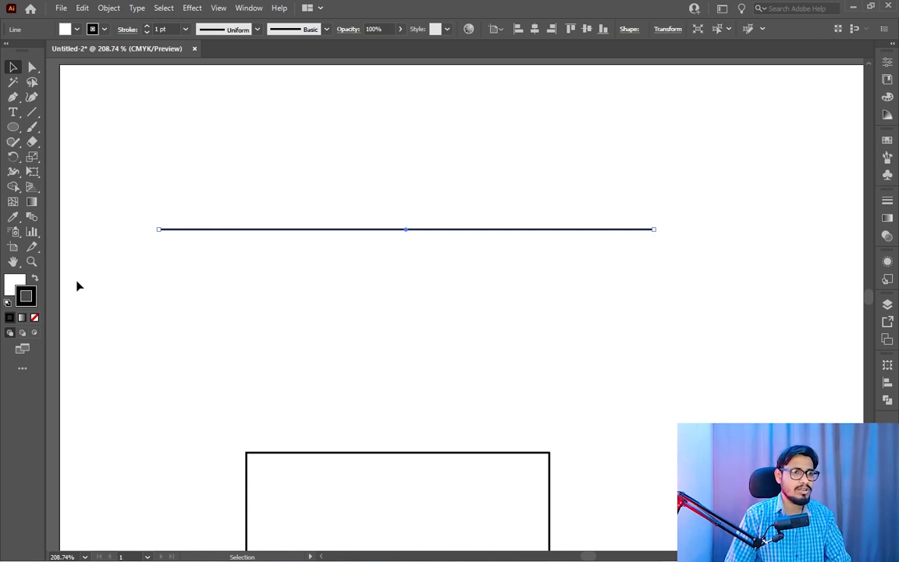
Step: Shorten the horizontal line by moving its right anchor point inward to X about 338 pt with the Direct Selection tool
key(space)
drag(455, 343, 463, 295)
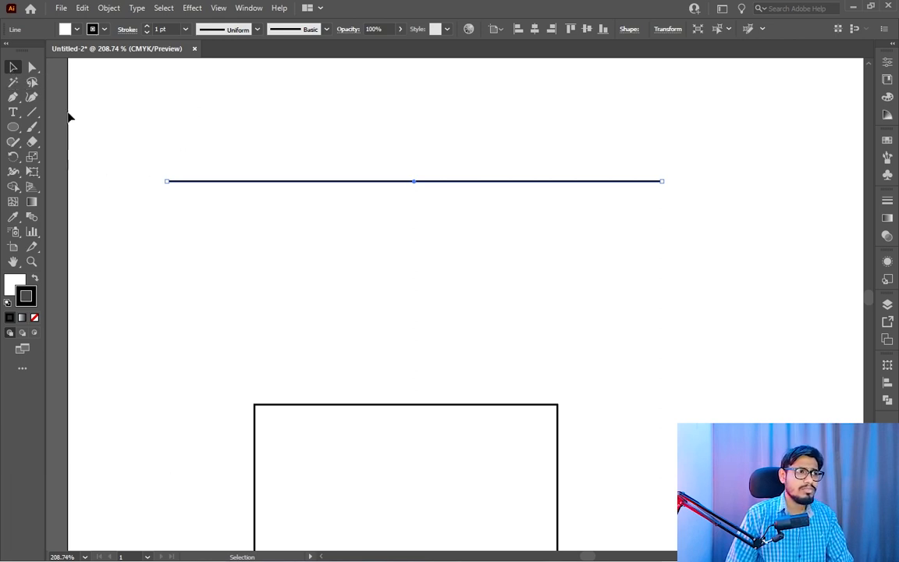
click(33, 68)
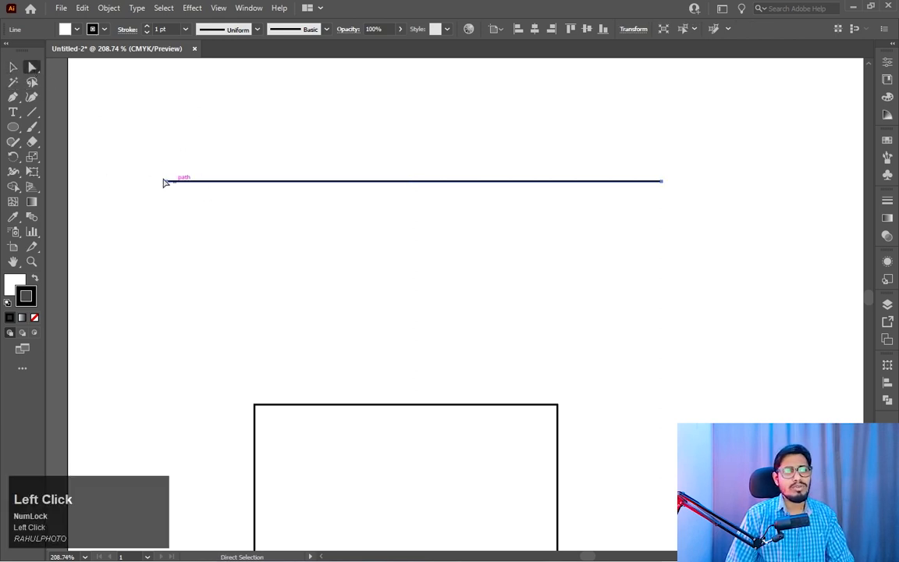
drag(685, 169, 599, 176)
Step: Select the square's path and alternate between the Direct Selection and Selection tools to compare its anchor points and bounding box
key(space)
drag(609, 310, 612, 113)
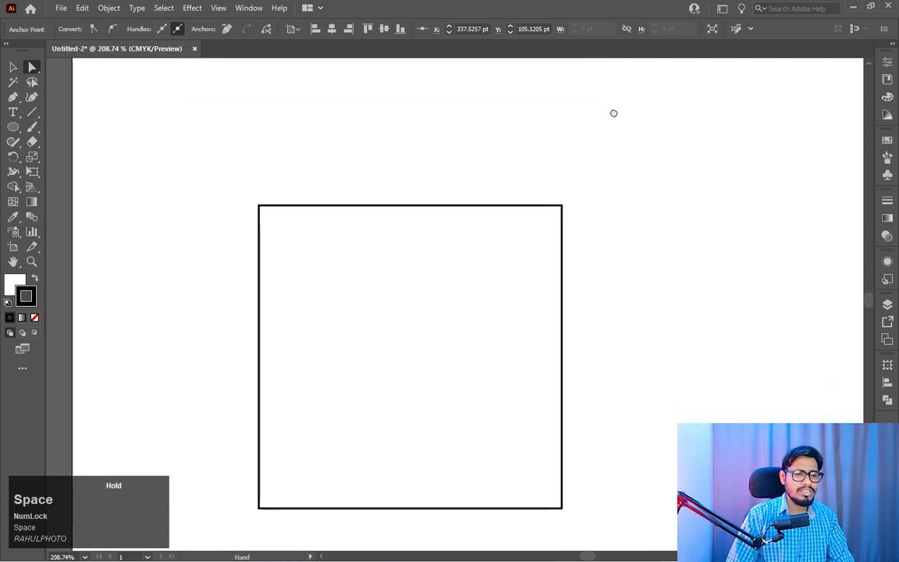
drag(612, 316, 615, 267)
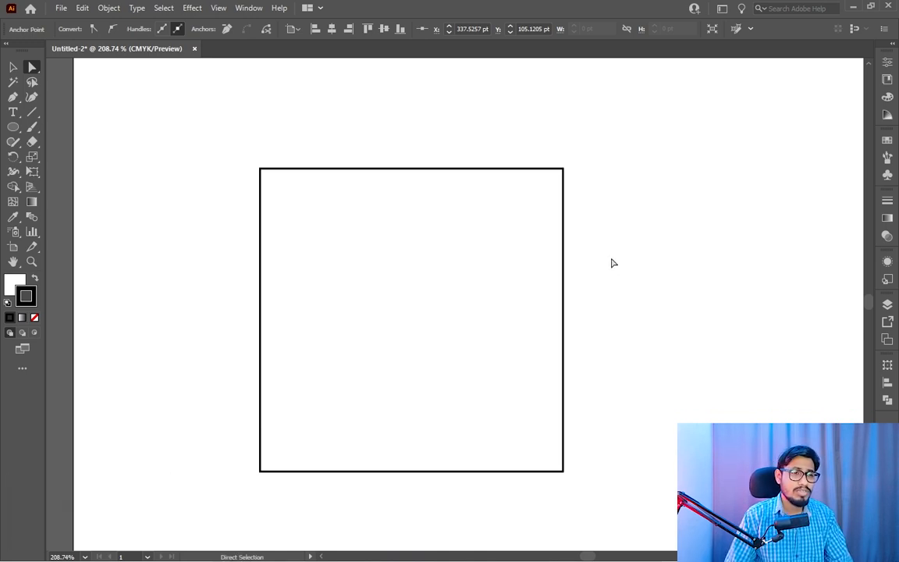
click(328, 169)
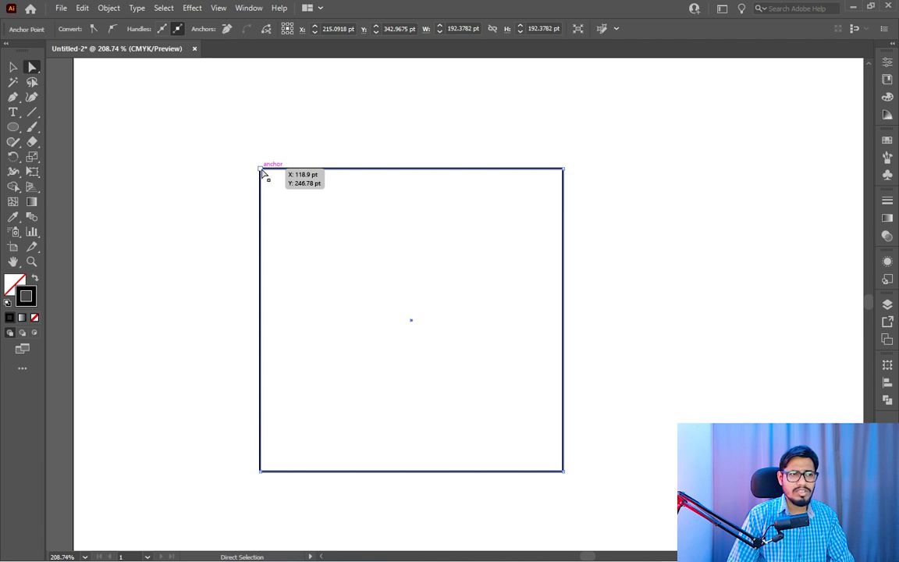
click(13, 68)
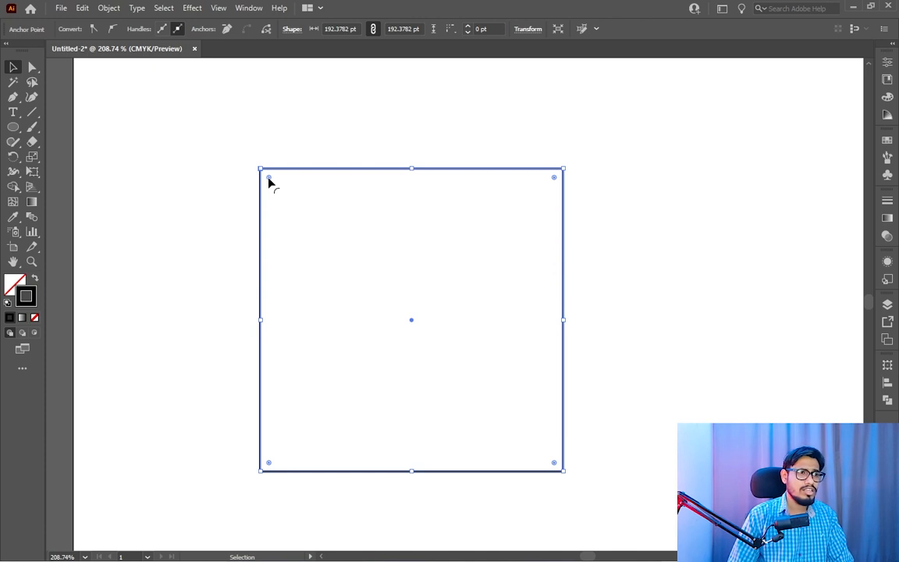
click(32, 68)
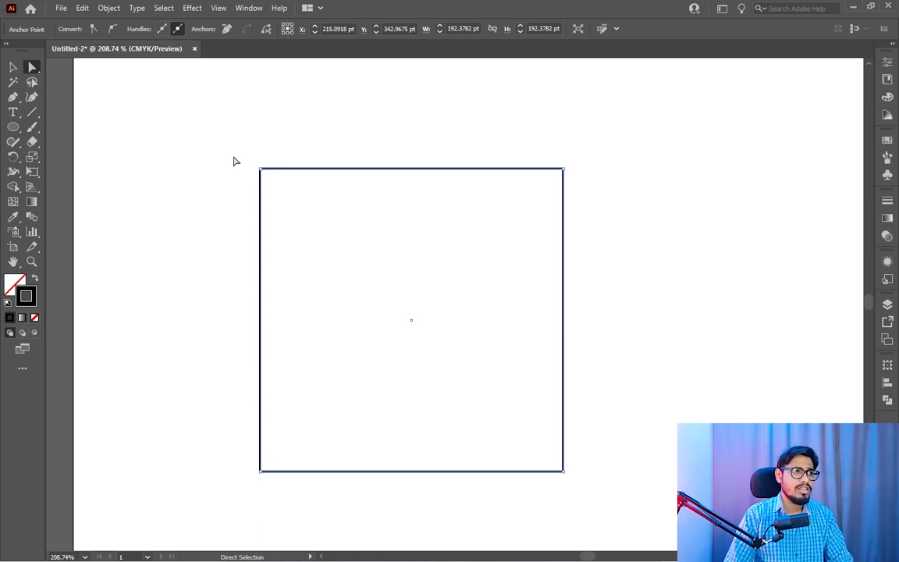
click(14, 67)
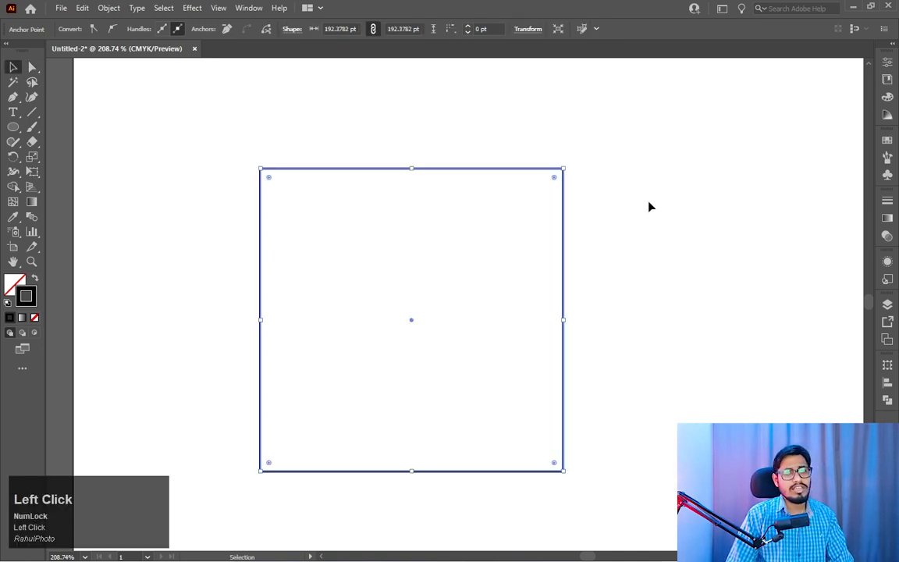
Step: Select the whole square with the Selection tool
drag(595, 152, 508, 220)
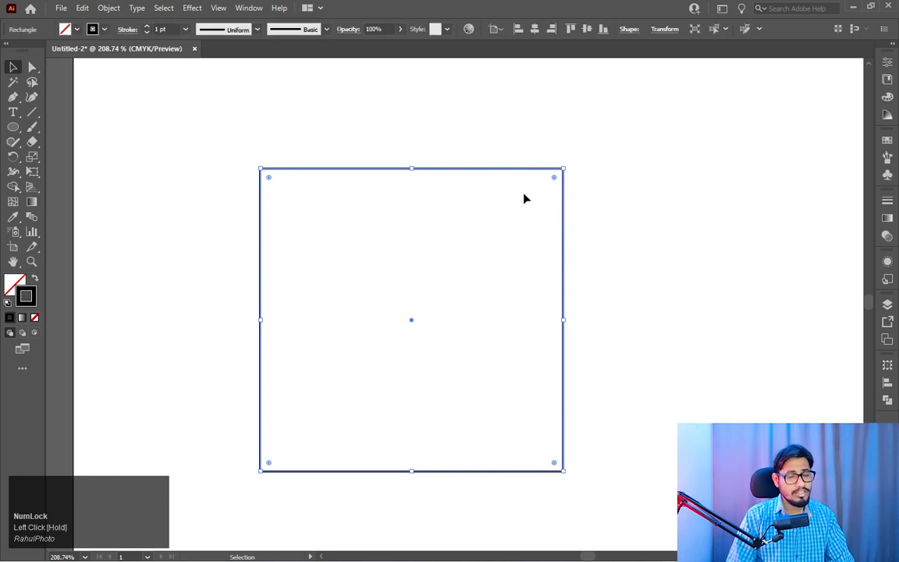
click(600, 162)
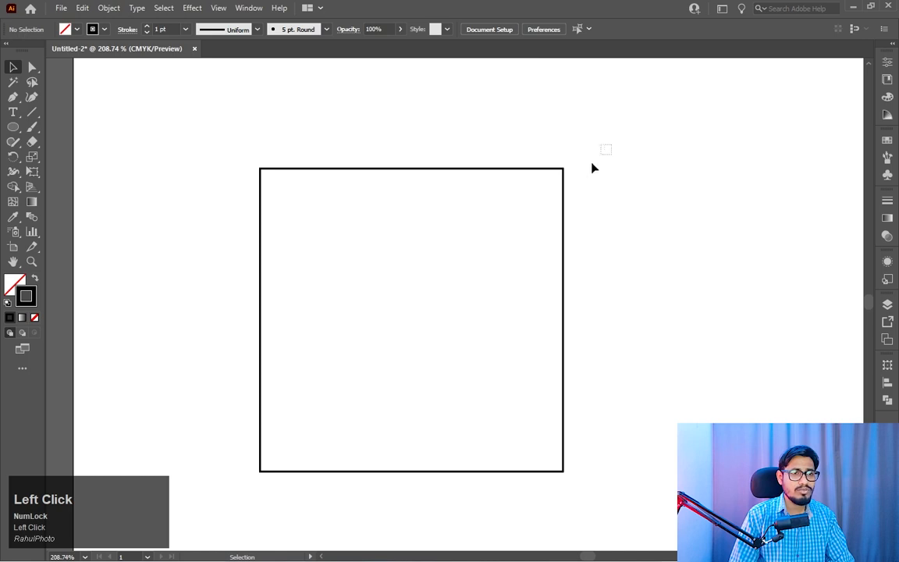
drag(592, 167, 469, 240)
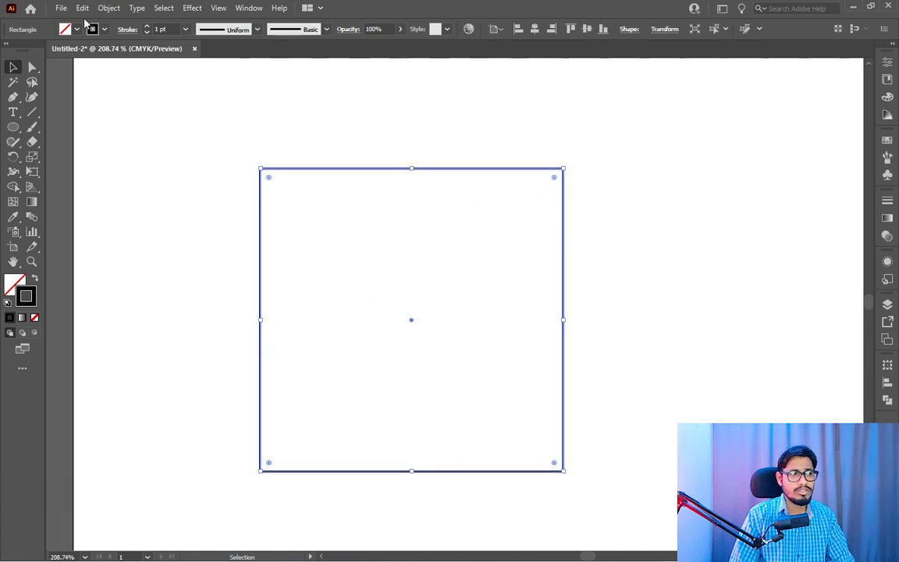
Step: Round only the square's upper-right corner to about 23 pt with the Direct Selection tool
click(76, 104)
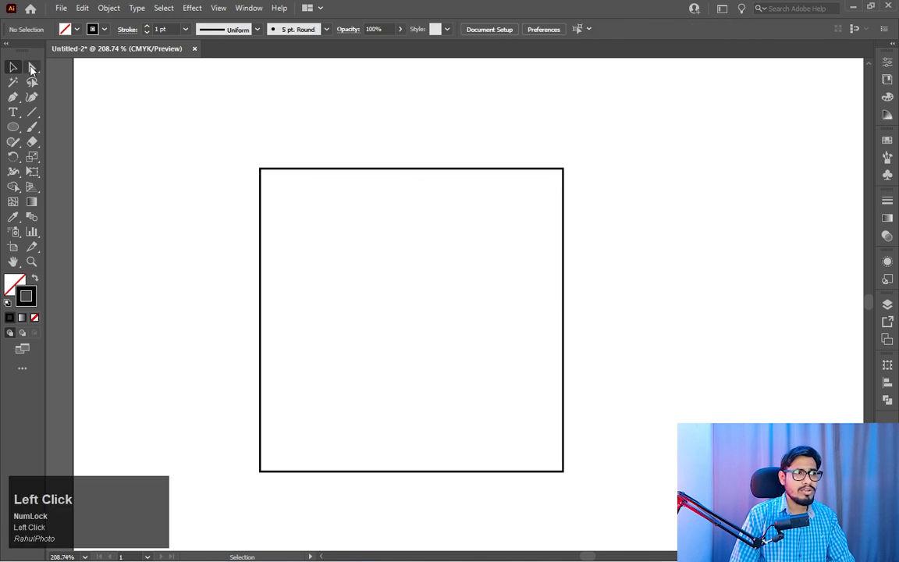
click(31, 68)
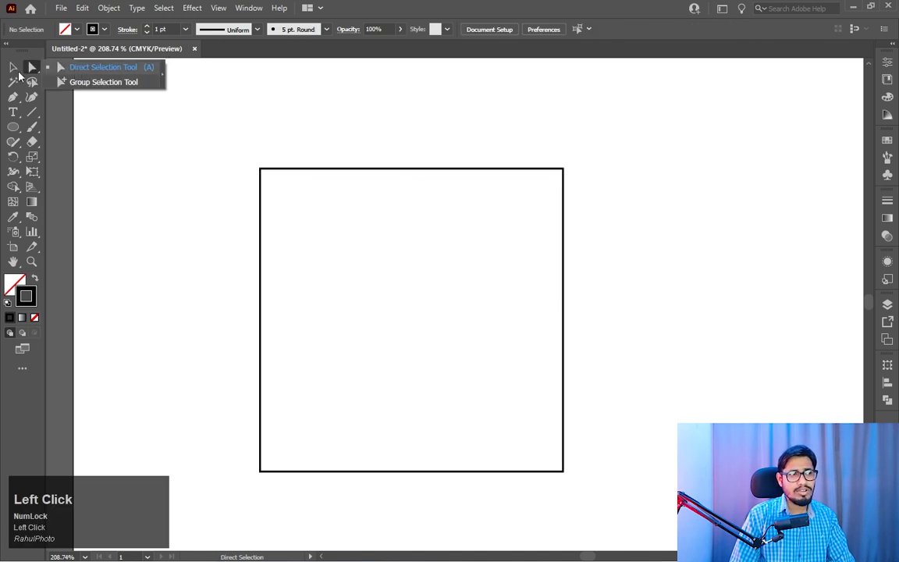
click(31, 68)
drag(638, 144, 435, 237)
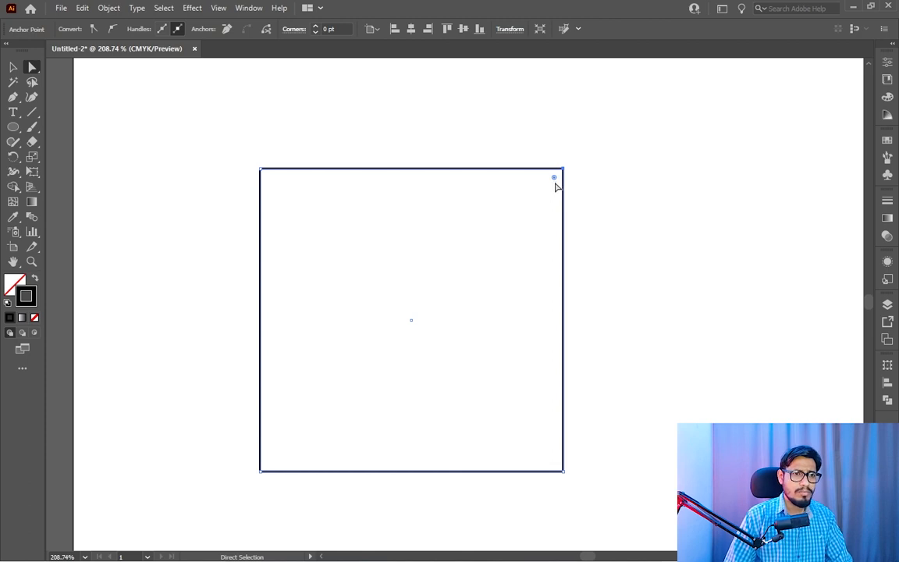
drag(554, 180, 524, 206)
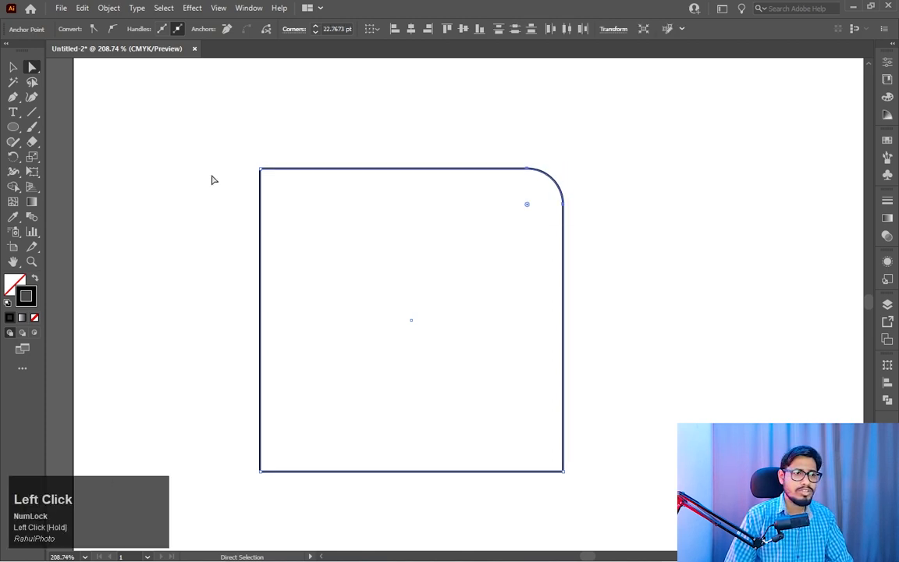
Step: Round the square's lower-left corner to about 60 pt and its lower-right corner to about 43 pt
drag(225, 438, 313, 514)
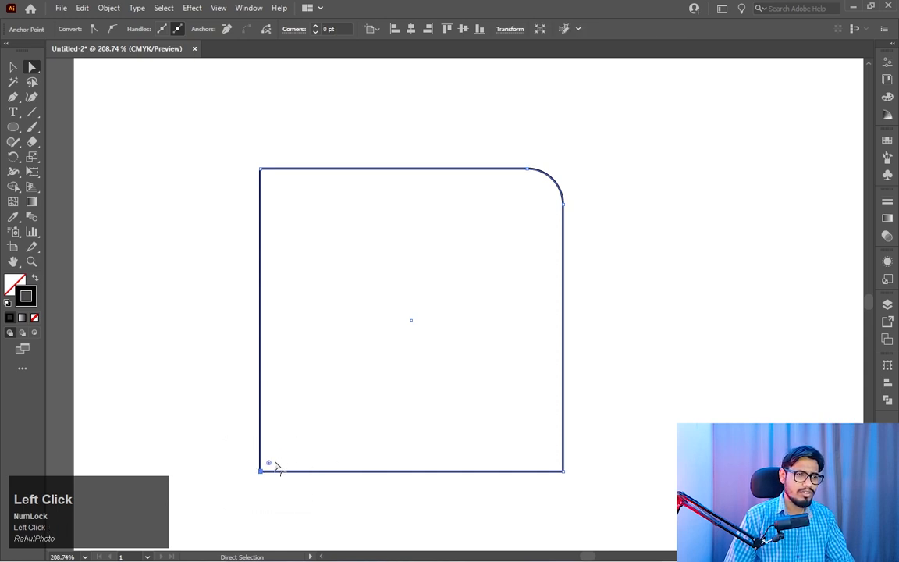
drag(275, 466, 363, 391)
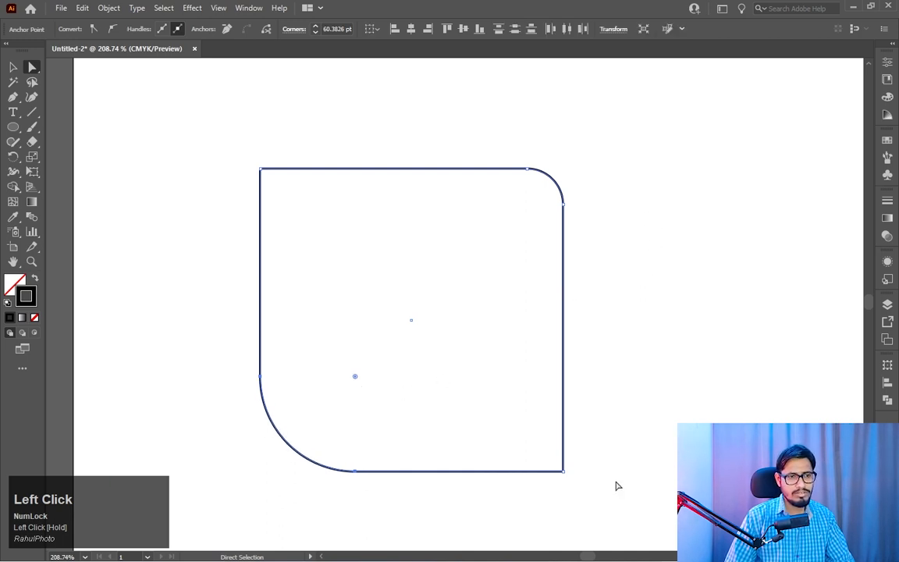
drag(599, 505, 495, 403)
key(ctrl)
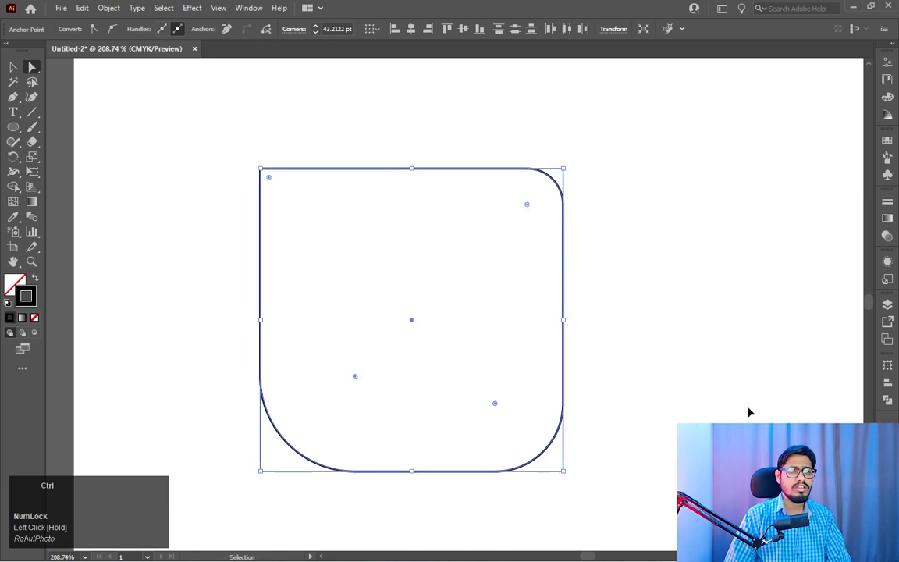
Step: Undo the three individual corner roundings on the square
key(ctrl+z)
key(ctrl+z)
key(ctrl+z)
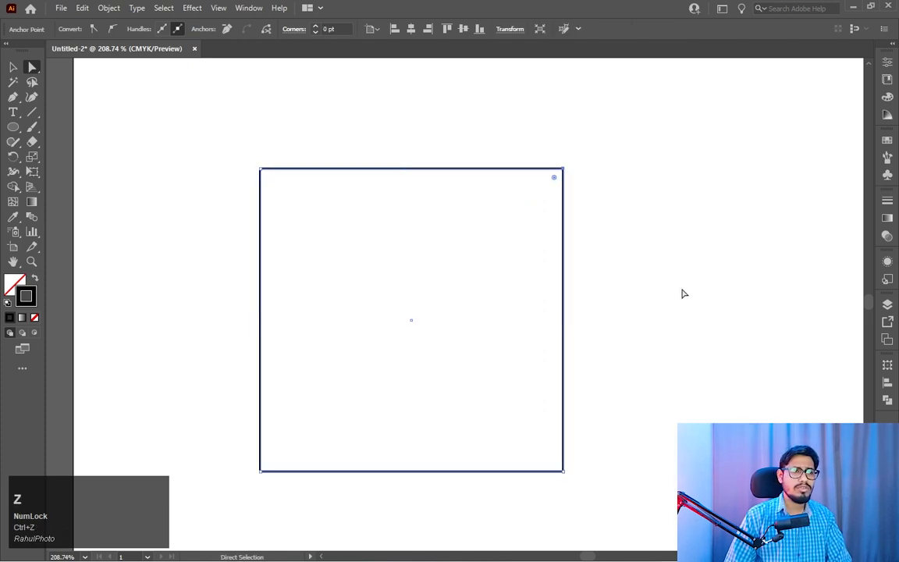
Step: Round all four corners of the square together to about 33 pt, then deselect it
drag(699, 144, 207, 497)
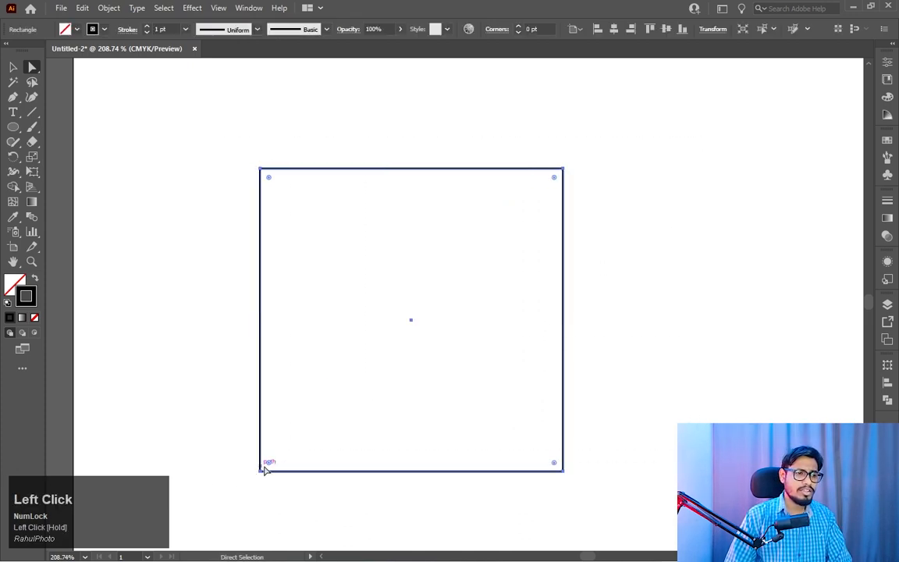
drag(269, 467, 296, 410)
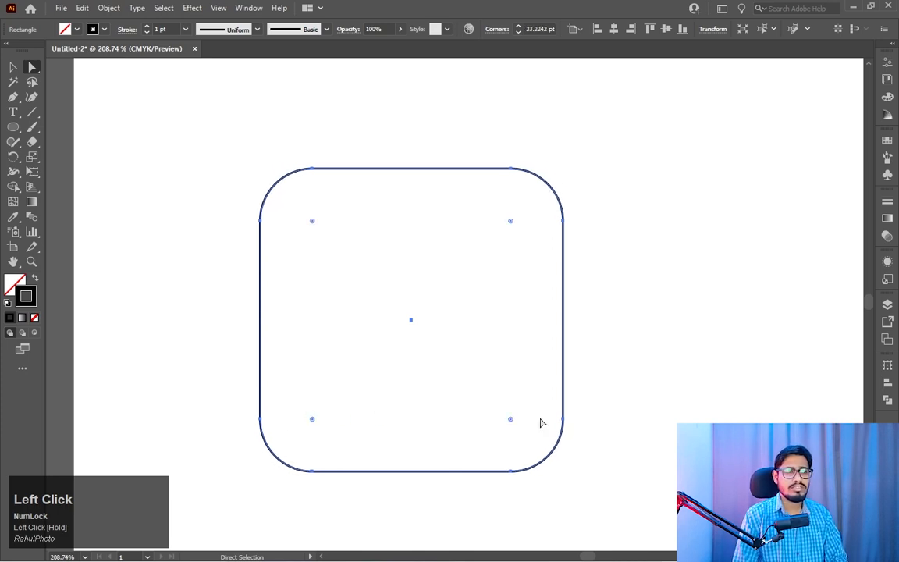
click(634, 290)
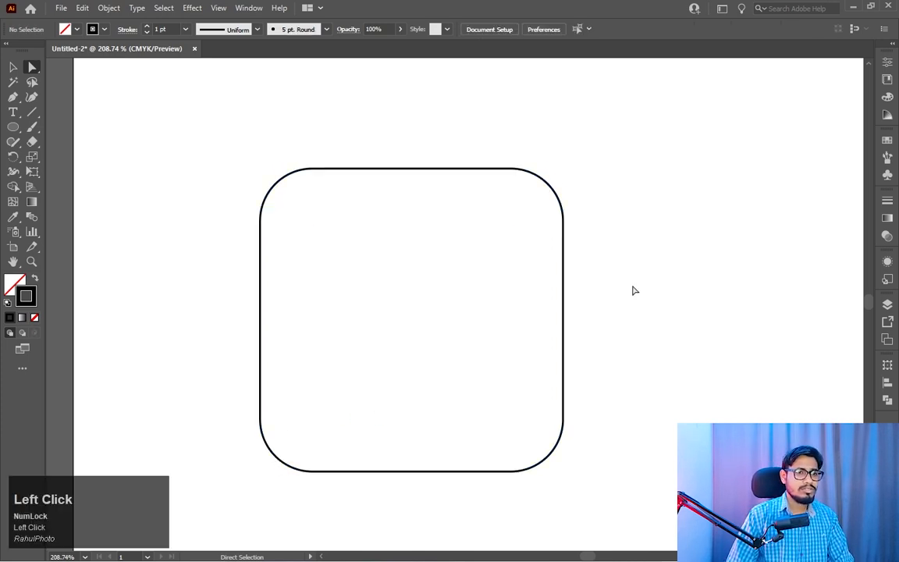
Step: Select the circle's top anchor point with the Direct Selection tool to examine its direction handles
key(space)
drag(582, 428, 592, 235)
drag(535, 478, 550, 279)
drag(607, 415, 566, 313)
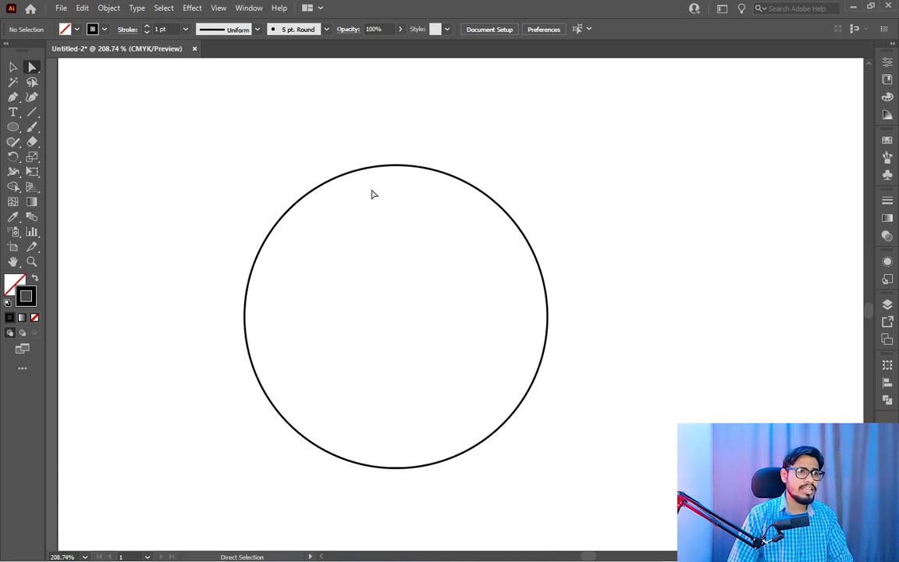
drag(372, 194, 334, 232)
drag(304, 199, 393, 292)
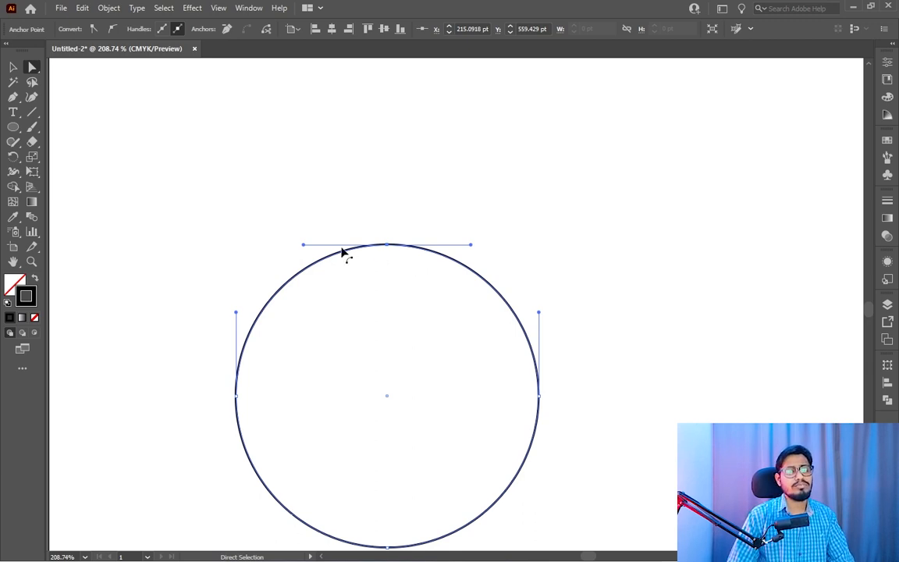
drag(278, 225, 488, 255)
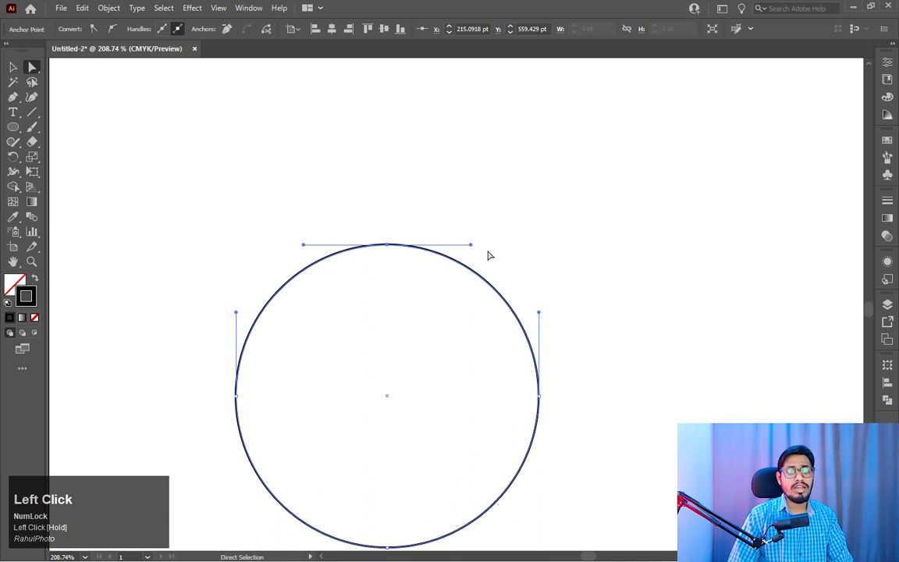
Step: Undo the rounding of the square's four corners and select its lower-right anchor point to check it for handles
scroll(526, 287, up, 5)
drag(481, 419, 281, 320)
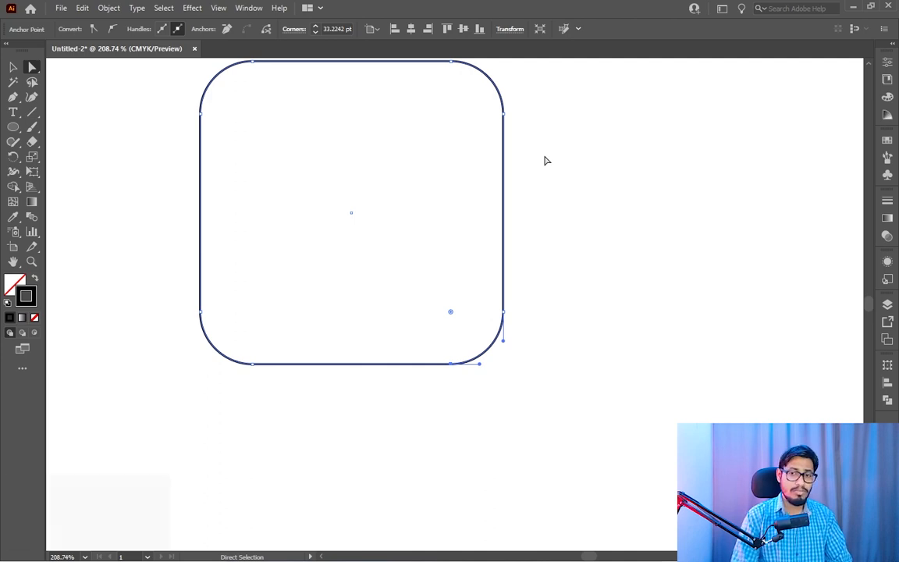
key(ctrl+z)
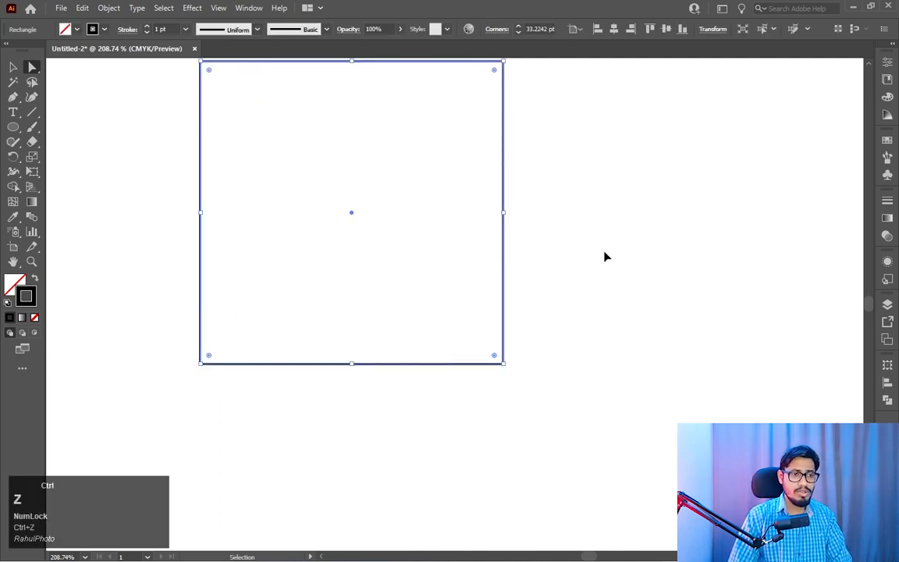
key(space)
drag(591, 252, 594, 296)
drag(523, 447, 409, 371)
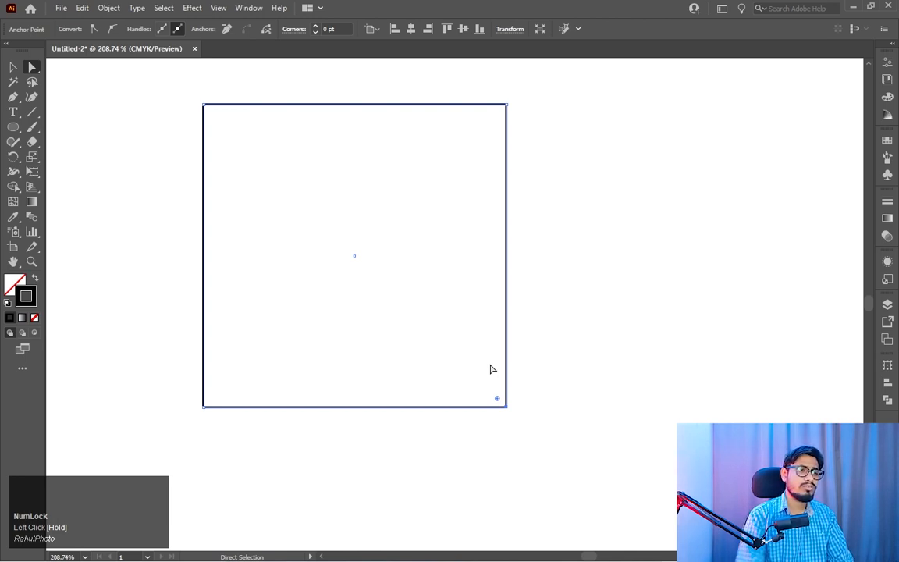
Step: Reshape the top of the circle by tilting and lengthening the handles of its top anchor point
key(space)
drag(489, 362, 365, 192)
drag(302, 180, 521, 321)
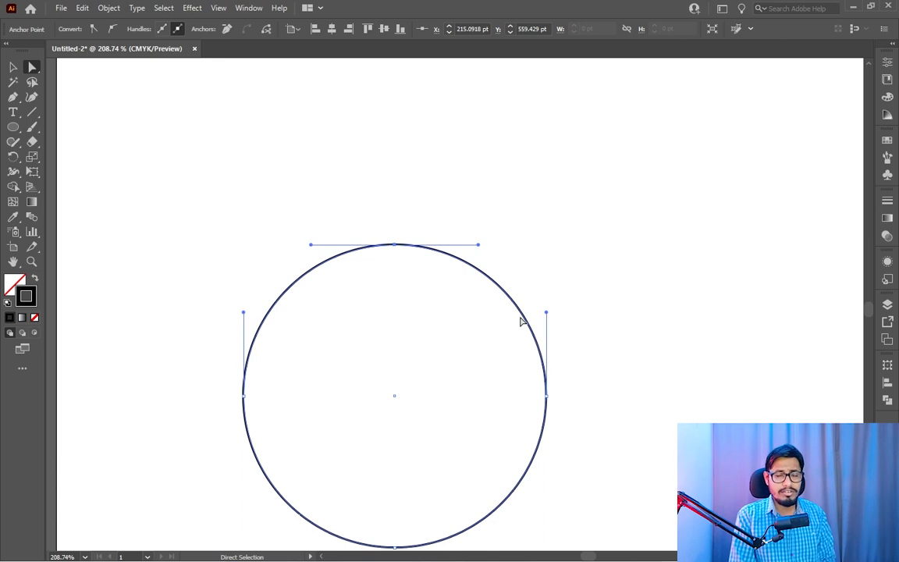
drag(487, 306, 530, 226)
drag(500, 193, 484, 212)
drag(356, 187, 447, 238)
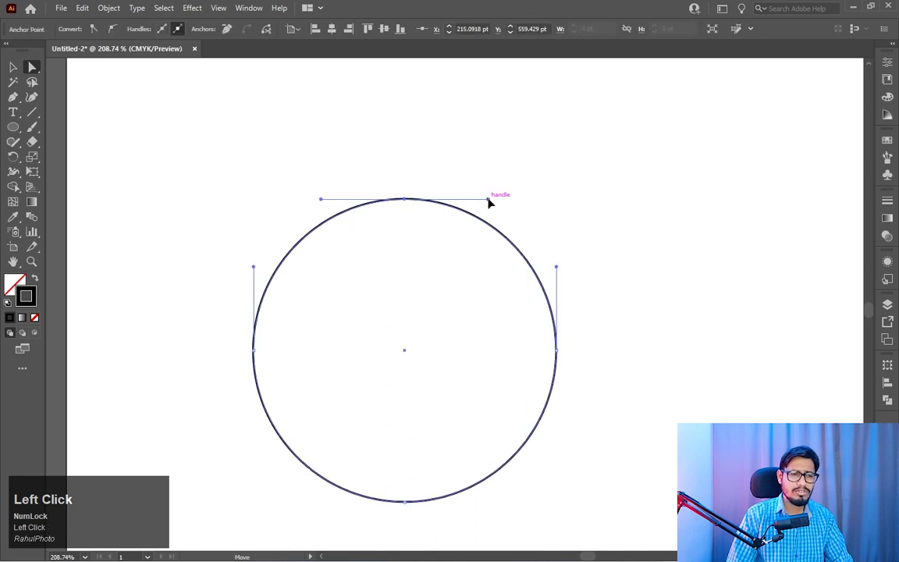
drag(489, 200, 508, 121)
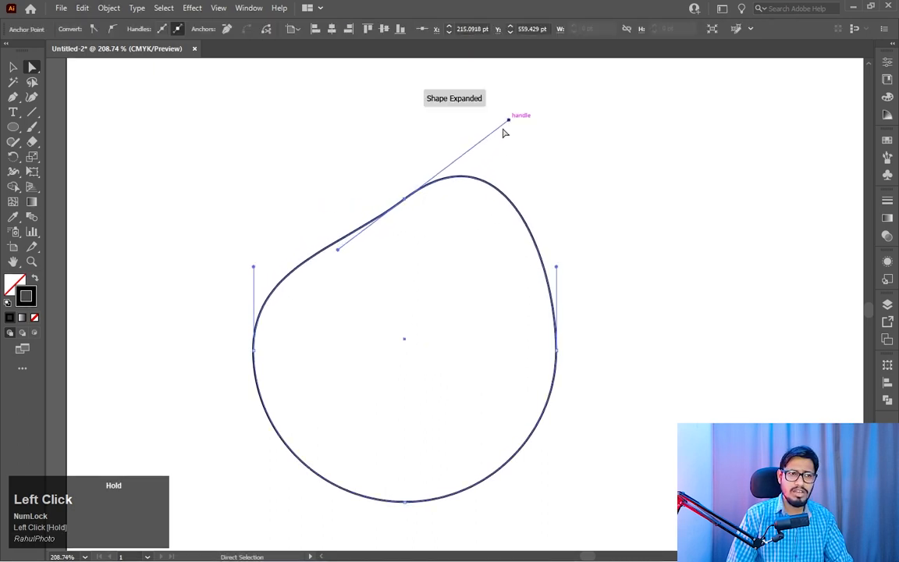
drag(339, 251, 358, 272)
Step: Bend the shape's right side inward by swinging both handles of its right anchor point to a near-horizontal direction
drag(564, 252, 553, 290)
drag(586, 317, 527, 396)
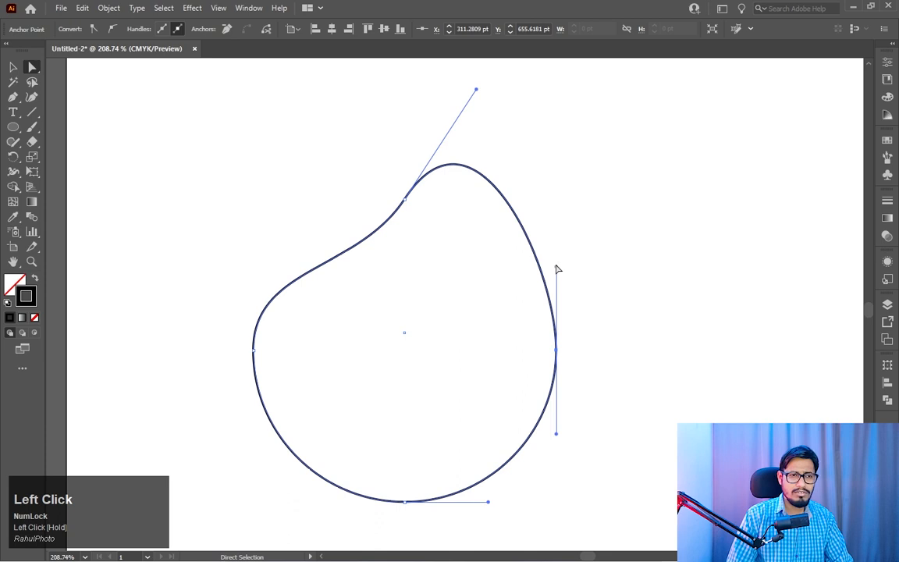
drag(555, 265, 608, 296)
drag(611, 335, 544, 373)
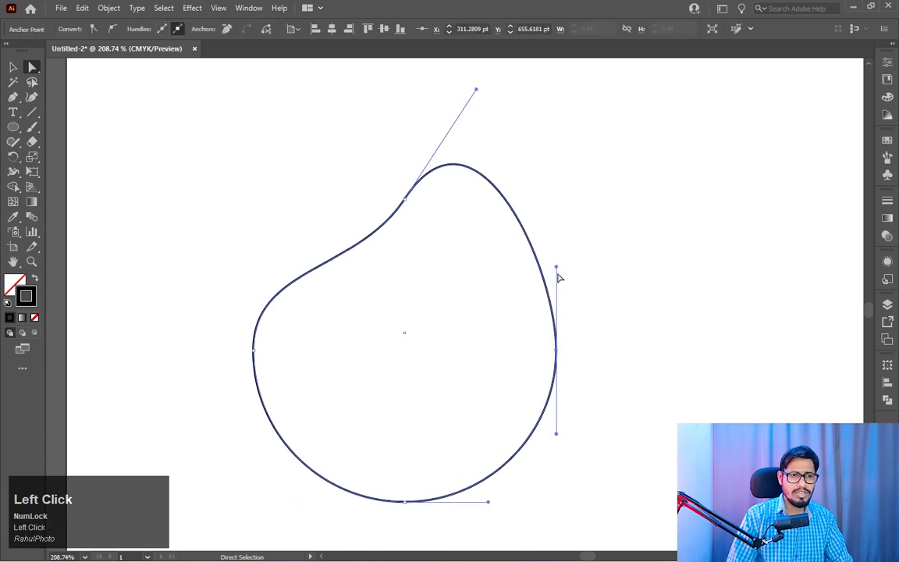
drag(557, 269, 595, 365)
drag(478, 325, 291, 320)
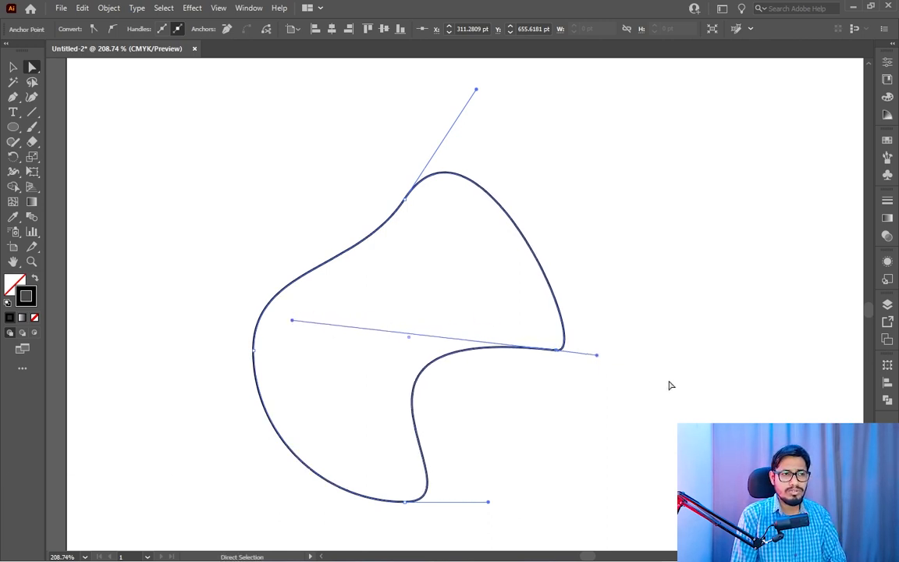
Step: Delete the line, the square and the reshaped circle from the artboard
key(ctrl+0)
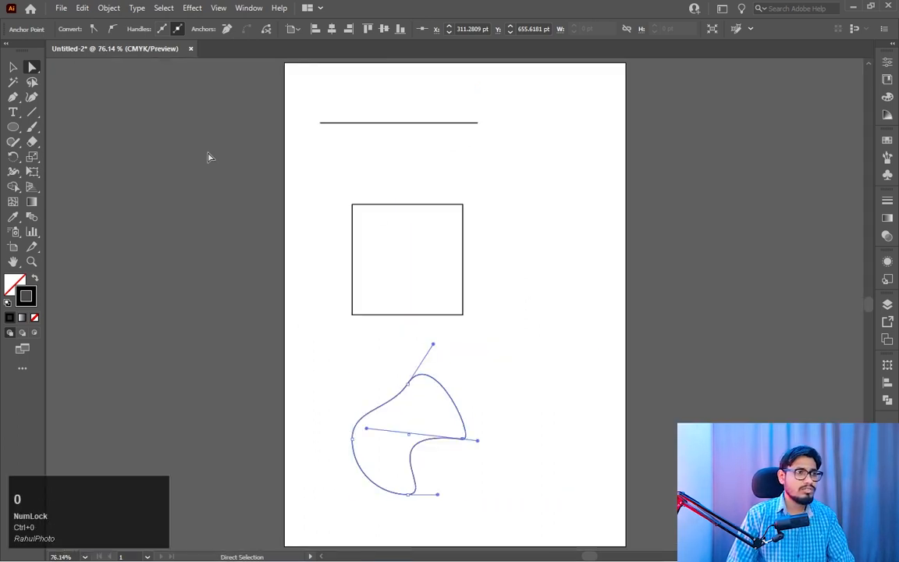
click(14, 68)
drag(274, 92, 551, 513)
key(Delete)
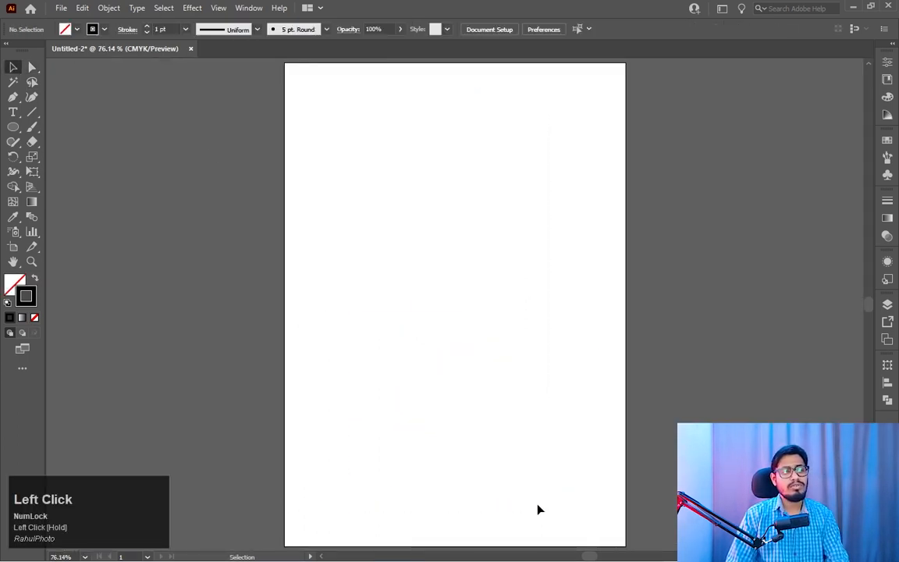
Step: Draw a circle near the middle of the artboard and a square of about the same size to its right
right_click(13, 126)
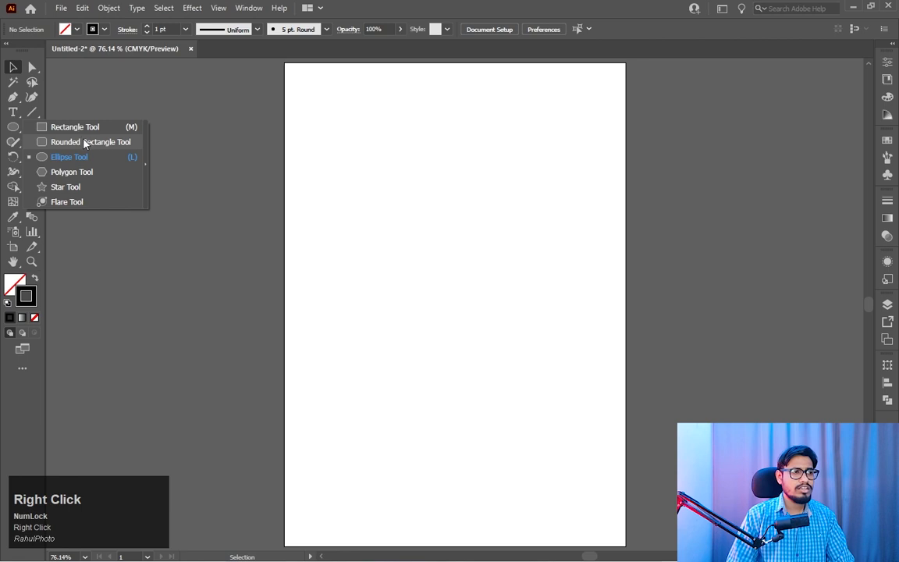
click(67, 156)
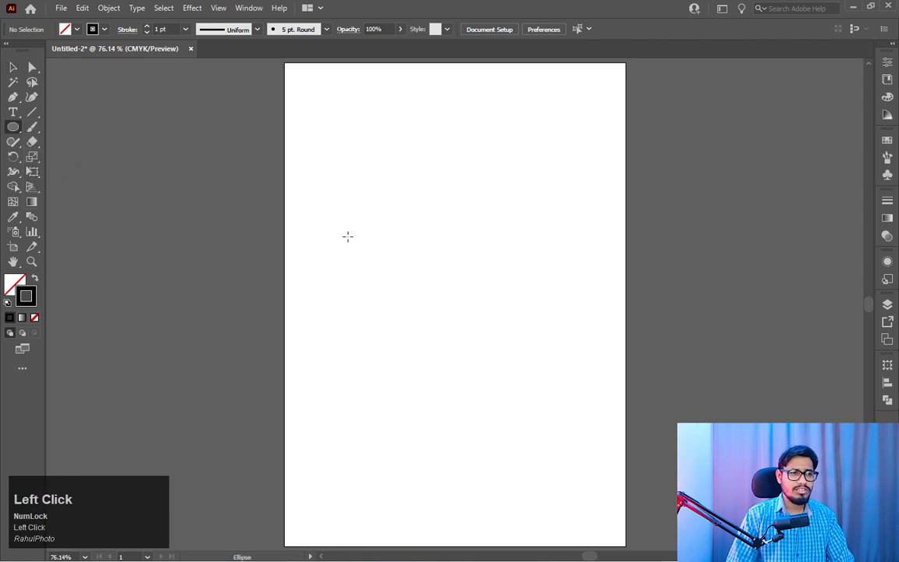
mouse_move(338, 222)
mouse_down()
mouse_move(463, 347)
mouse_move(459, 341)
mouse_up()
right_click(13, 127)
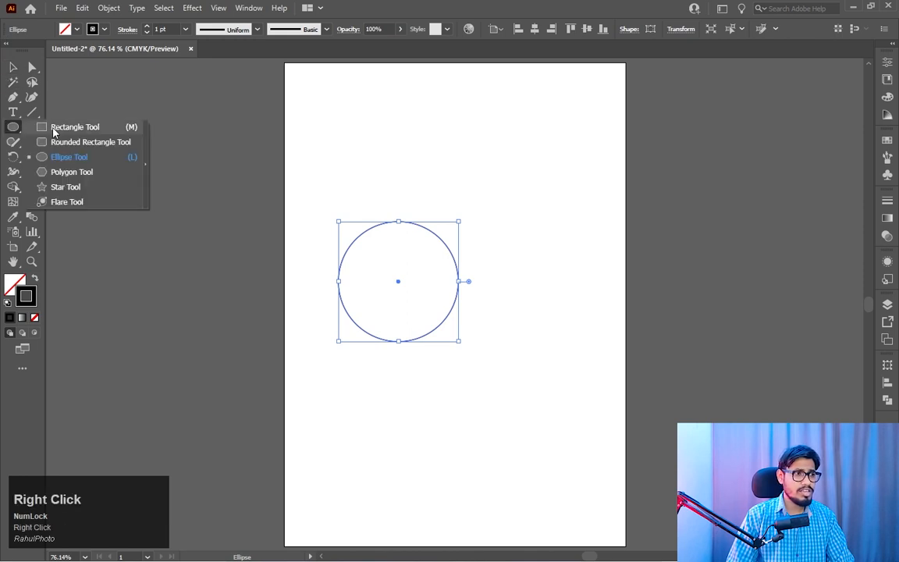
click(67, 127)
drag(487, 213, 607, 330)
Step: Reposition the circle and the square one after the other as whole objects with the Selection tool
click(13, 67)
click(398, 281)
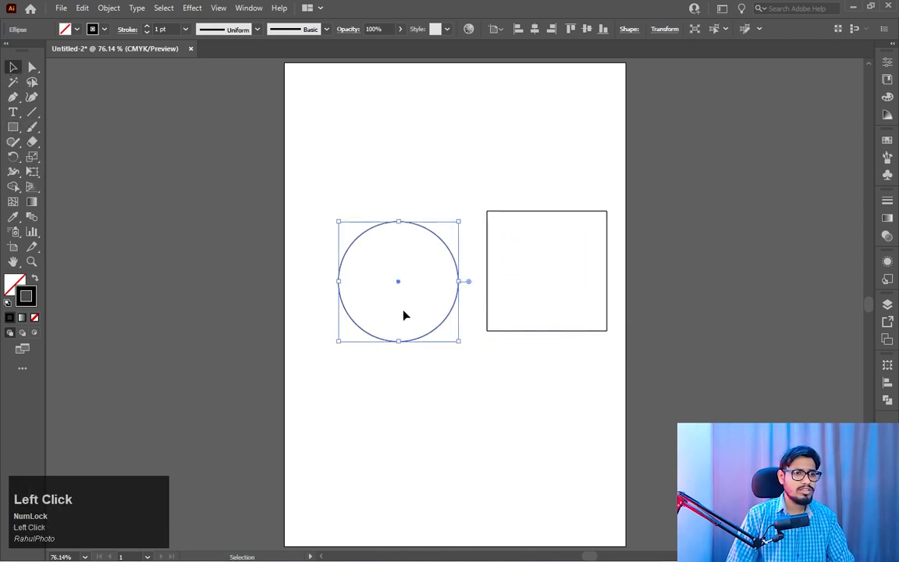
drag(400, 282, 395, 205)
drag(546, 264, 442, 347)
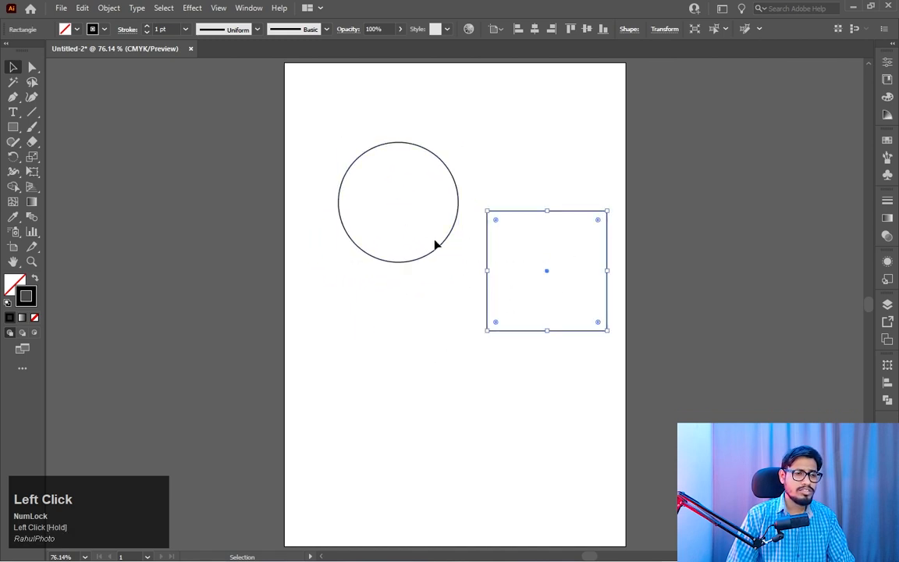
drag(398, 202, 384, 255)
Step: Move the square slightly upward so that it sits beside the circle
key(z)
drag(475, 212, 608, 337)
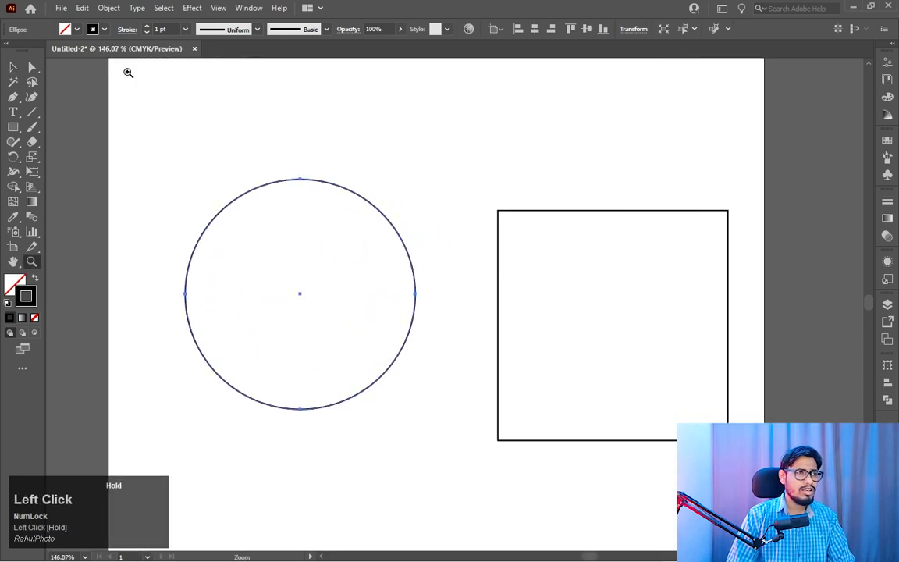
click(12, 68)
drag(653, 212, 645, 173)
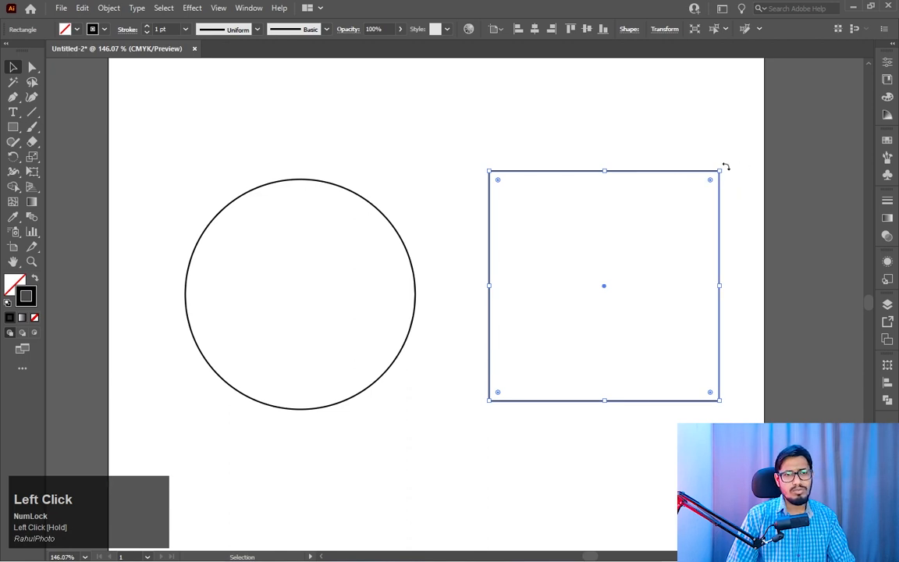
Step: Rotate the square by 45 degrees into a diamond and move it slightly toward the circle
drag(744, 197, 772, 306)
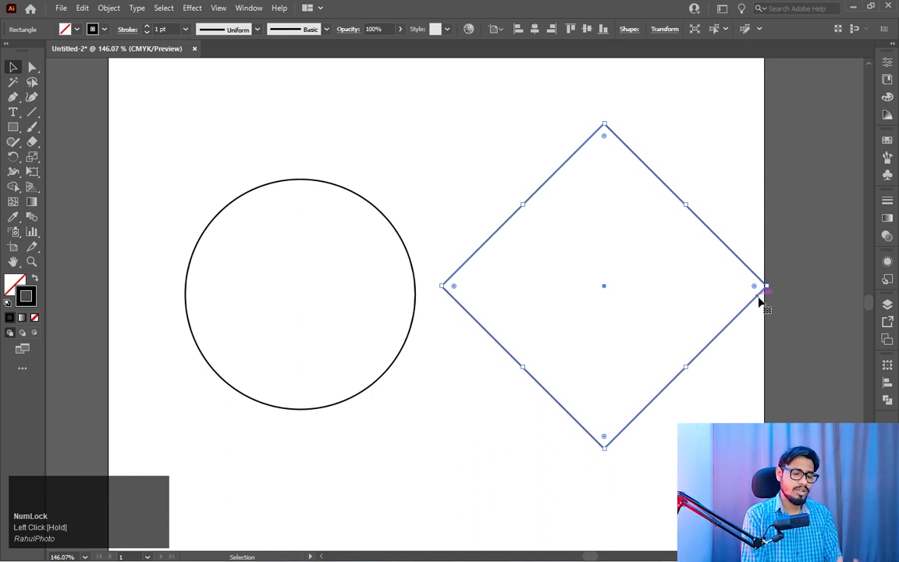
click(11, 68)
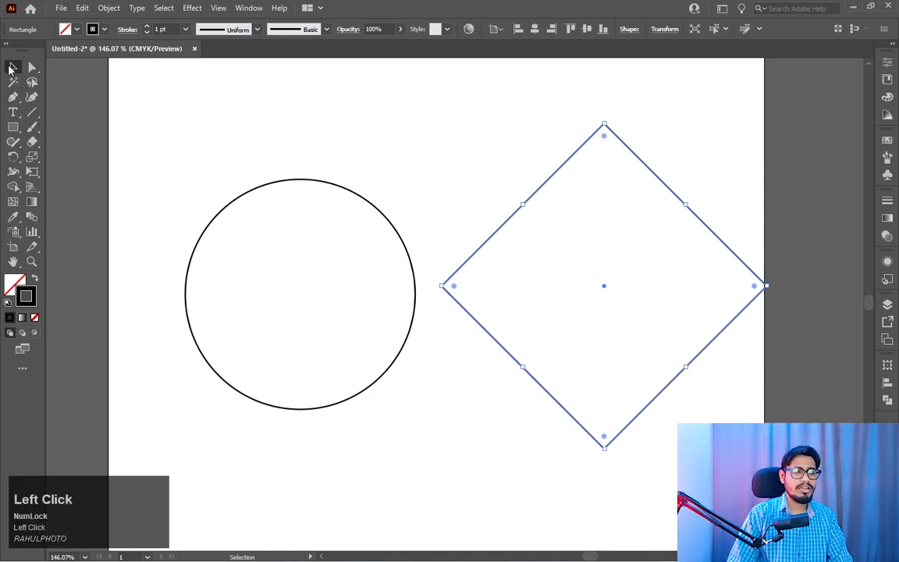
drag(603, 289, 594, 288)
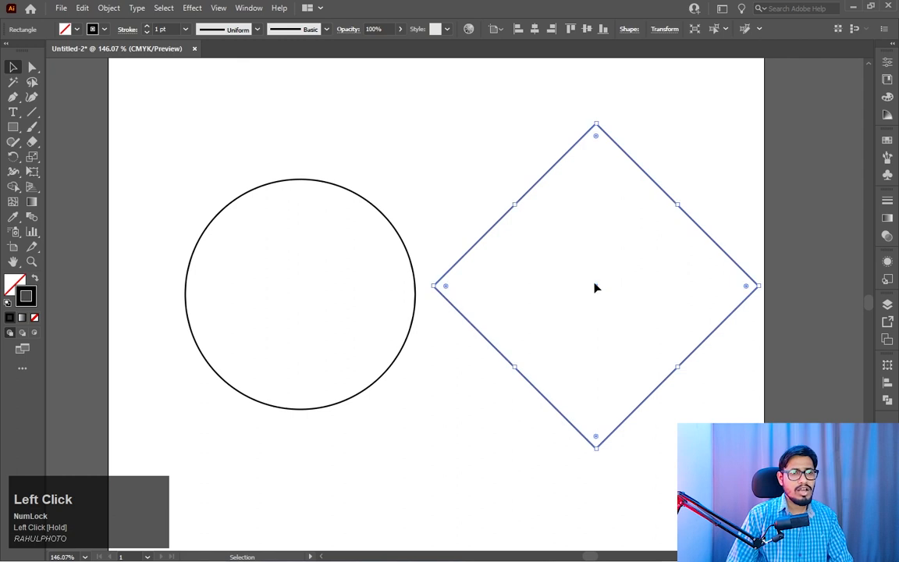
Step: Select single anchor points, several of them, and finally all anchor points of the circle and diamond with the Direct Selection tool
click(32, 68)
drag(206, 136, 353, 272)
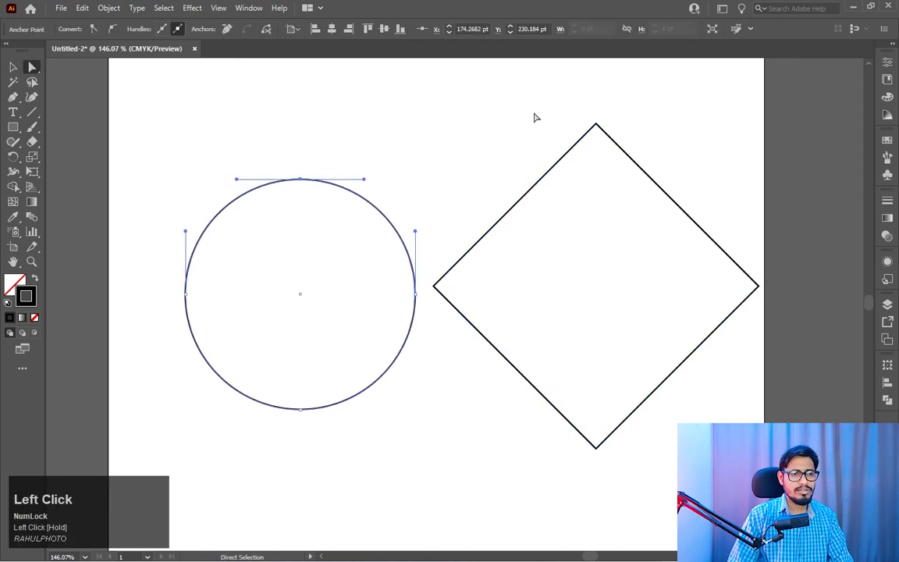
click(385, 356)
drag(133, 148, 429, 465)
drag(487, 118, 730, 446)
drag(200, 129, 718, 442)
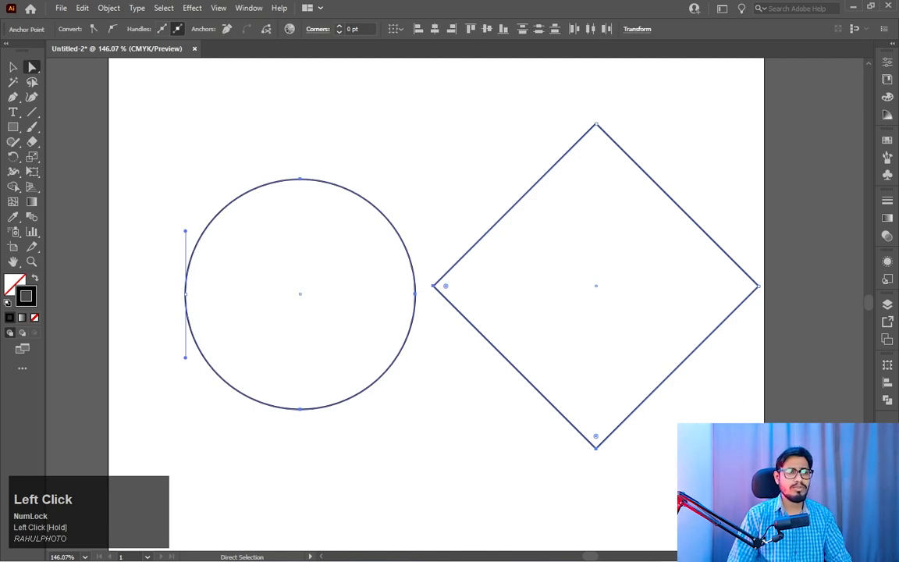
click(148, 122)
drag(147, 120, 763, 468)
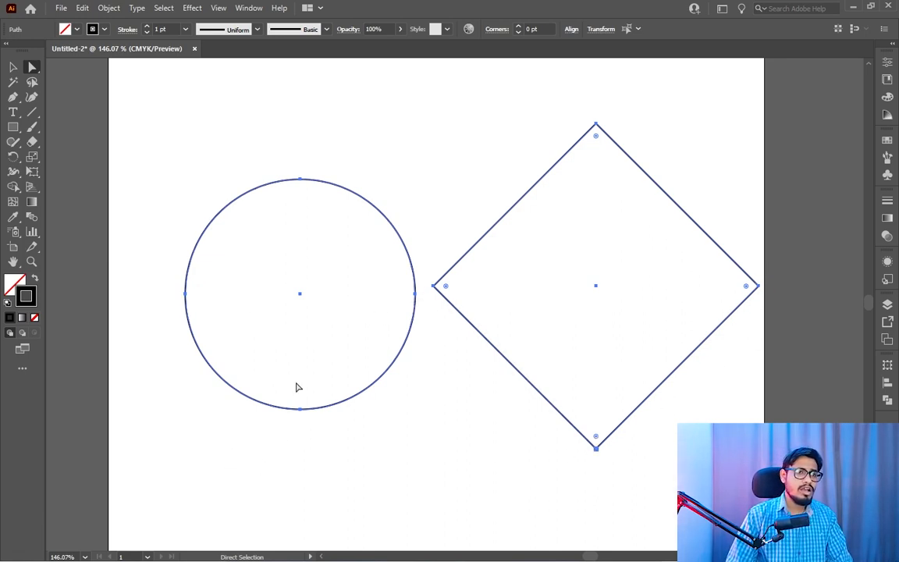
Step: Round the diamond's top corner to a radius of about 93 pt and show the handles of its curve and the circle's top anchor
drag(574, 112, 595, 148)
drag(595, 190, 597, 273)
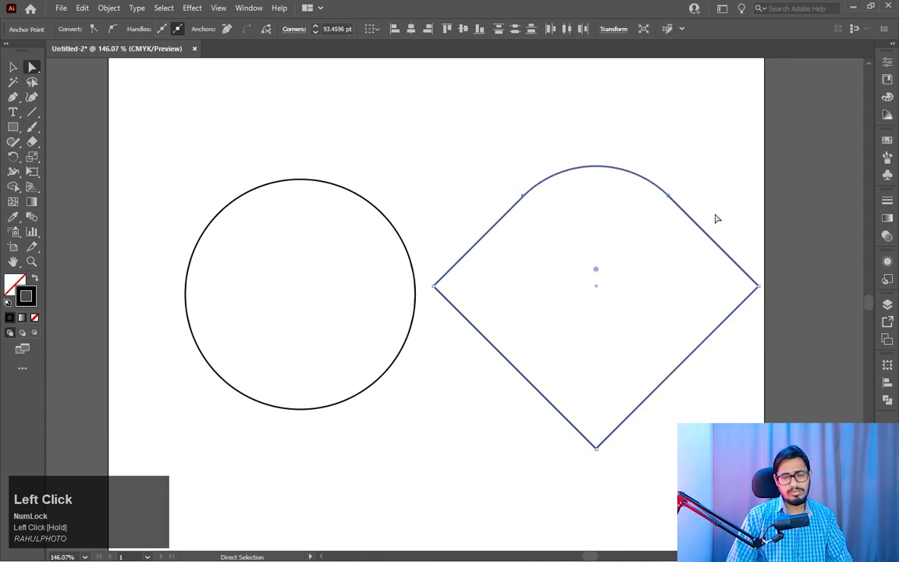
drag(572, 148, 610, 188)
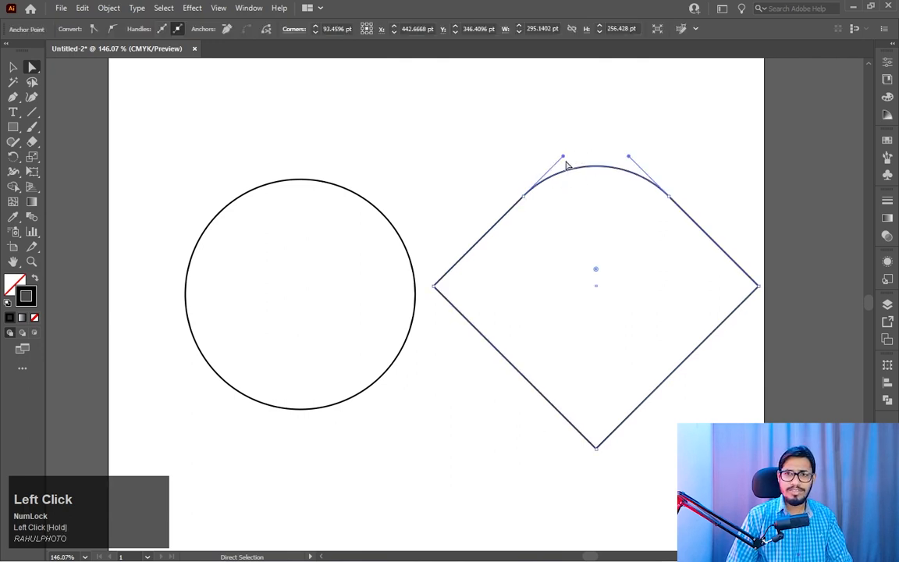
drag(238, 165, 337, 218)
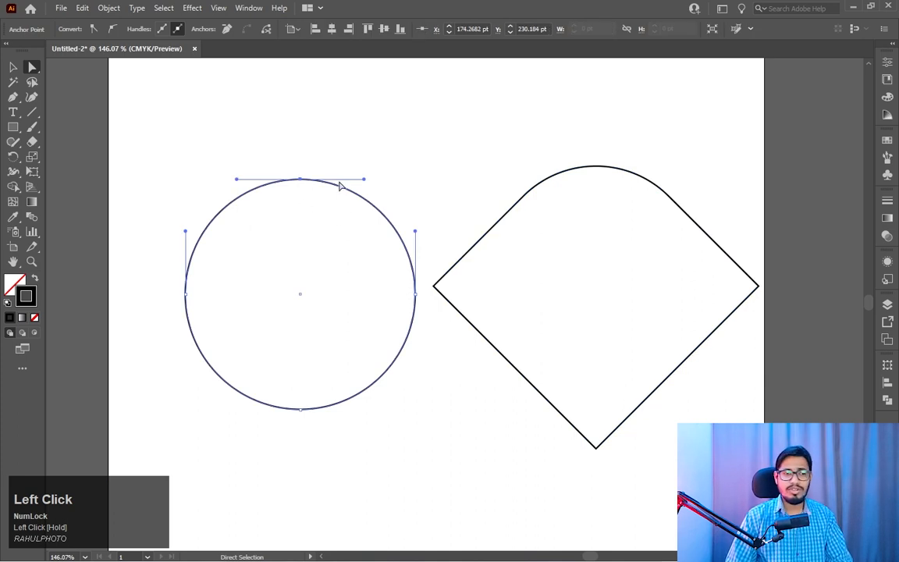
Step: Draw a square of about the circle's size with the Rectangle tool in the empty area below the circle
click(13, 68)
key(space)
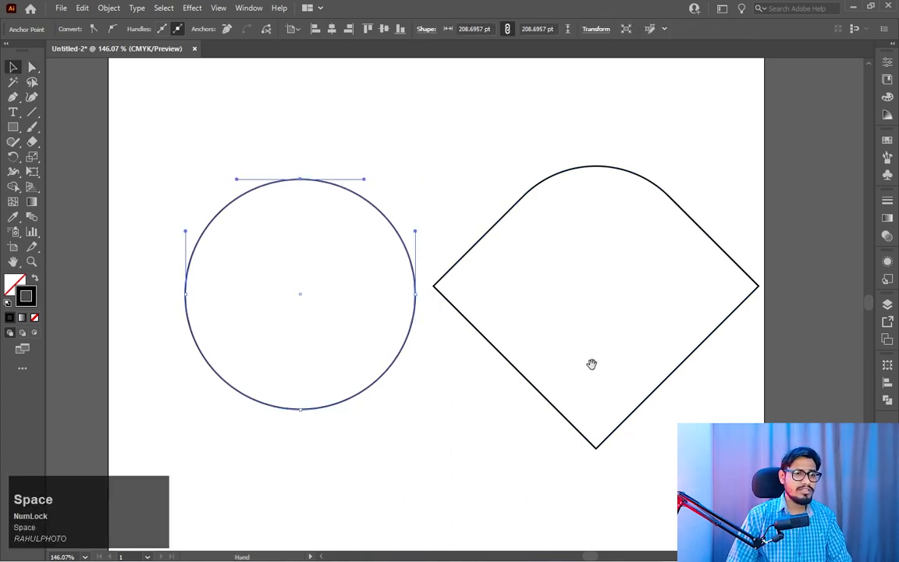
drag(592, 362, 616, 158)
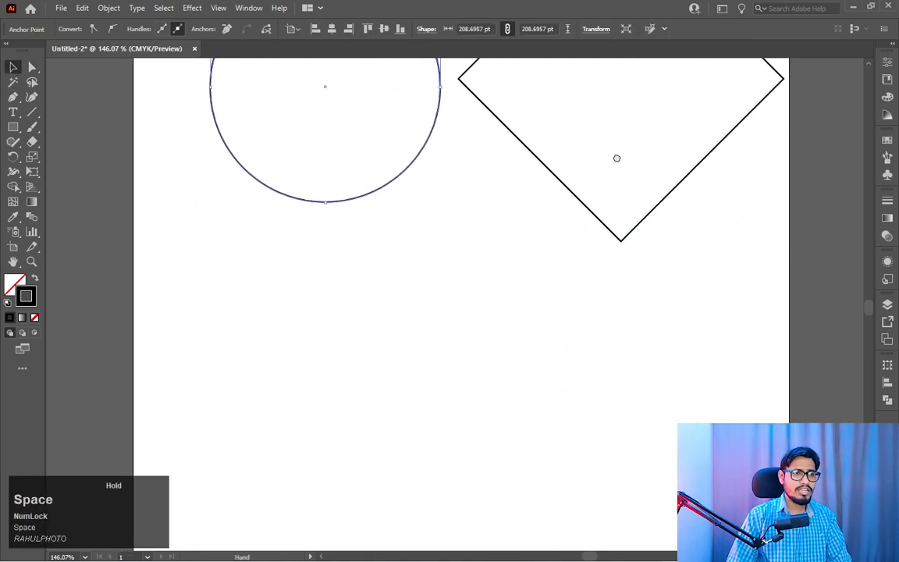
right_click(13, 127)
click(66, 125)
key(space)
drag(307, 357, 309, 290)
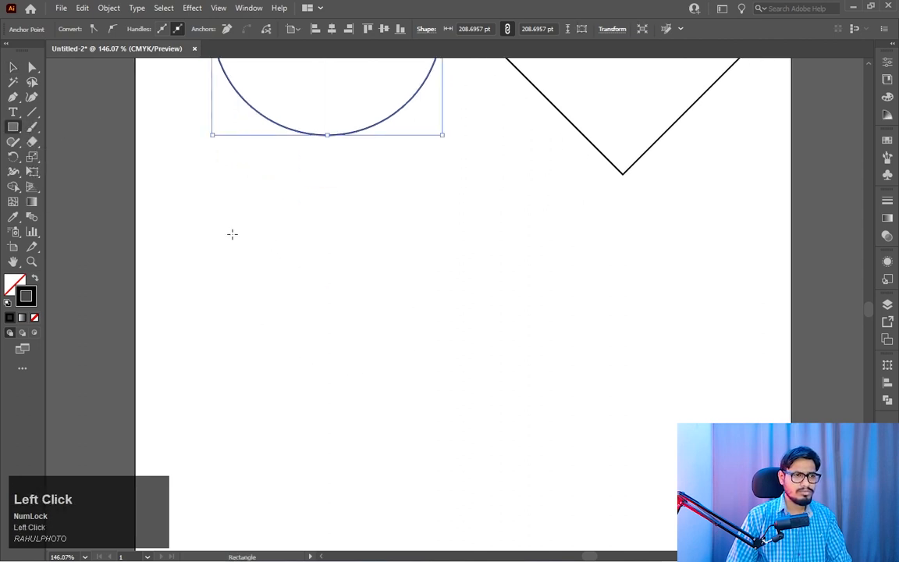
mouse_move(232, 234)
mouse_down()
mouse_move(401, 381)
mouse_move(466, 467)
mouse_up()
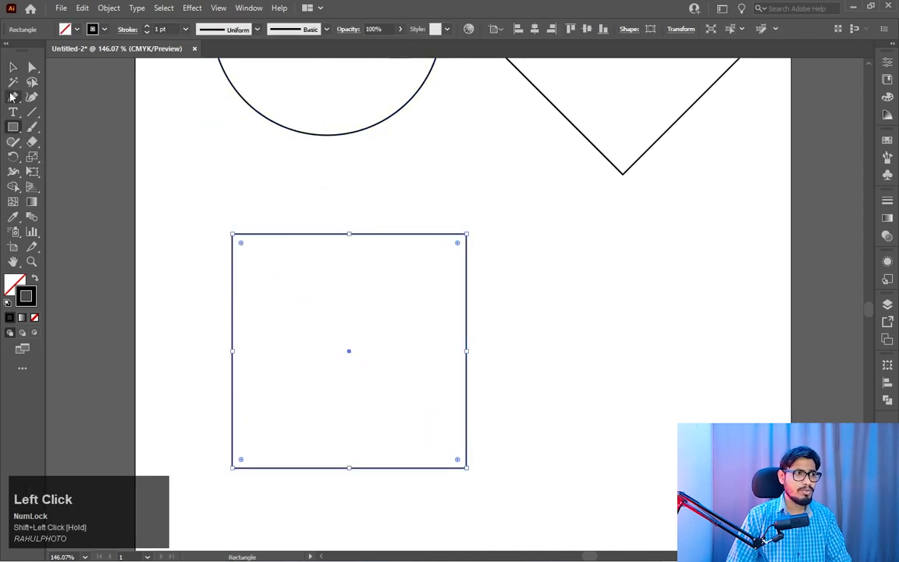
Step: Examine the circle with the Selection and Direct Selection tools, showing the handles of its top and bottom anchor points
click(13, 67)
key(space)
drag(371, 207, 349, 335)
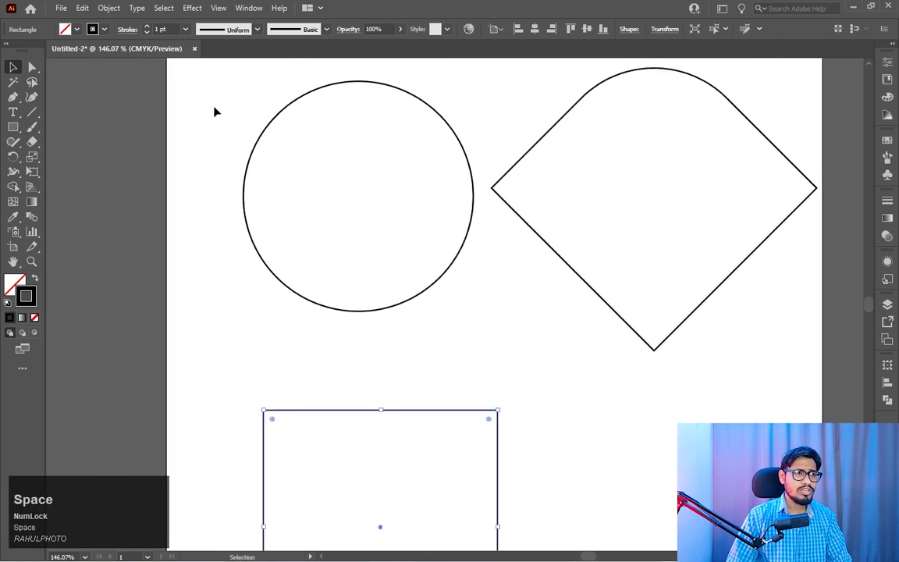
drag(216, 111, 442, 321)
click(32, 68)
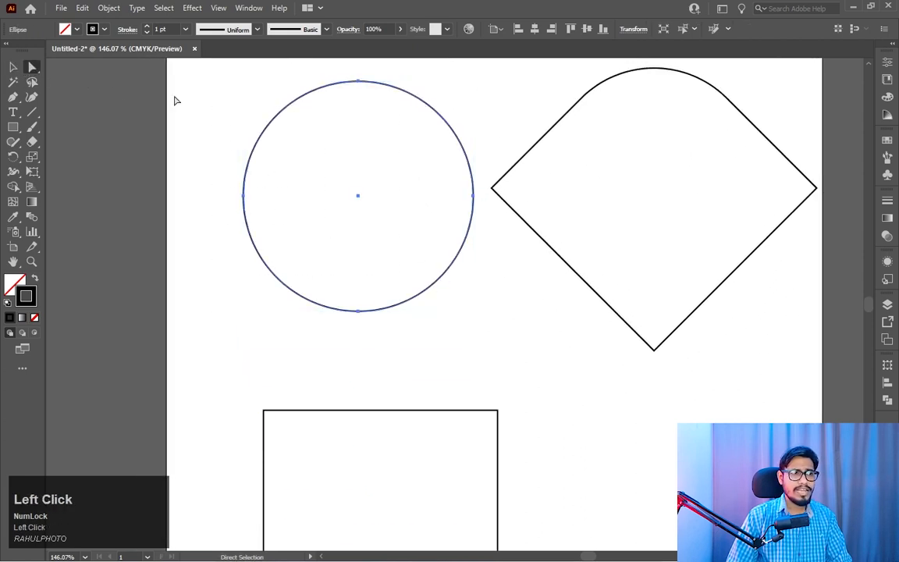
drag(188, 81, 483, 344)
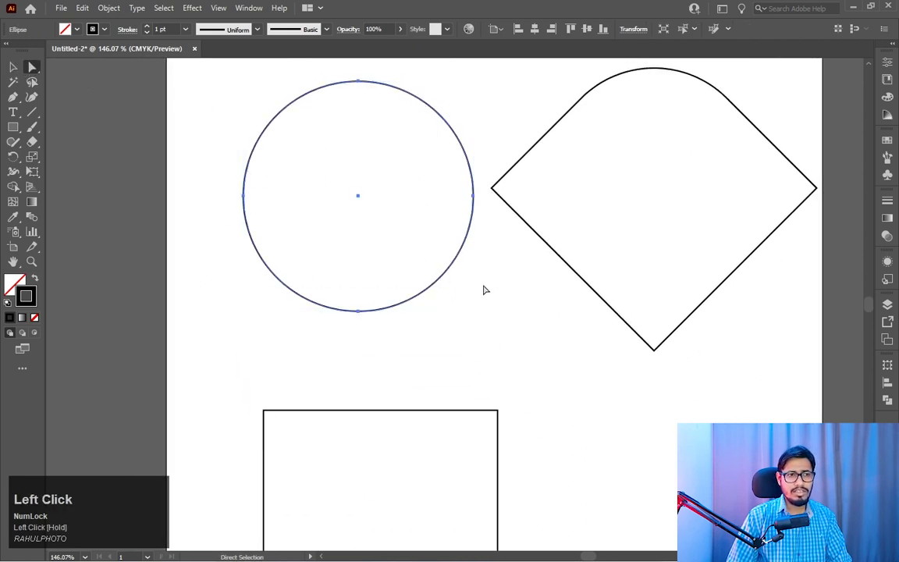
key(space)
click(357, 81)
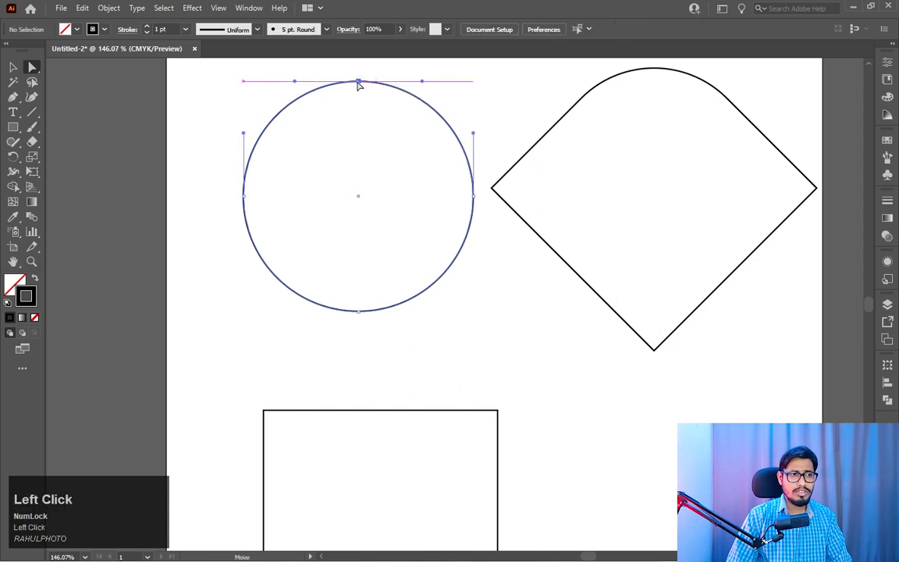
click(358, 311)
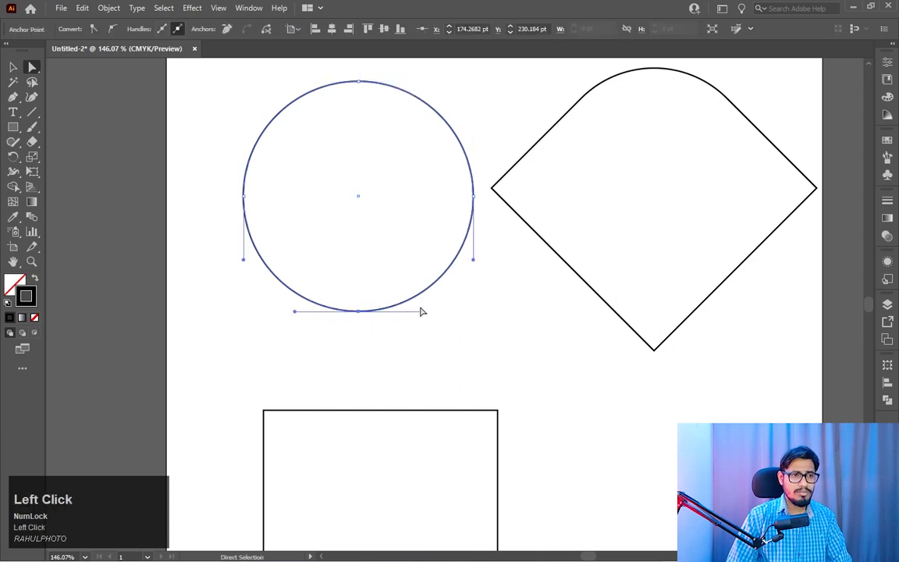
Step: Select all corners of the new square and round them together to a radius of about 106 pt, forming a circle
scroll(515, 258, down, 4)
key(space)
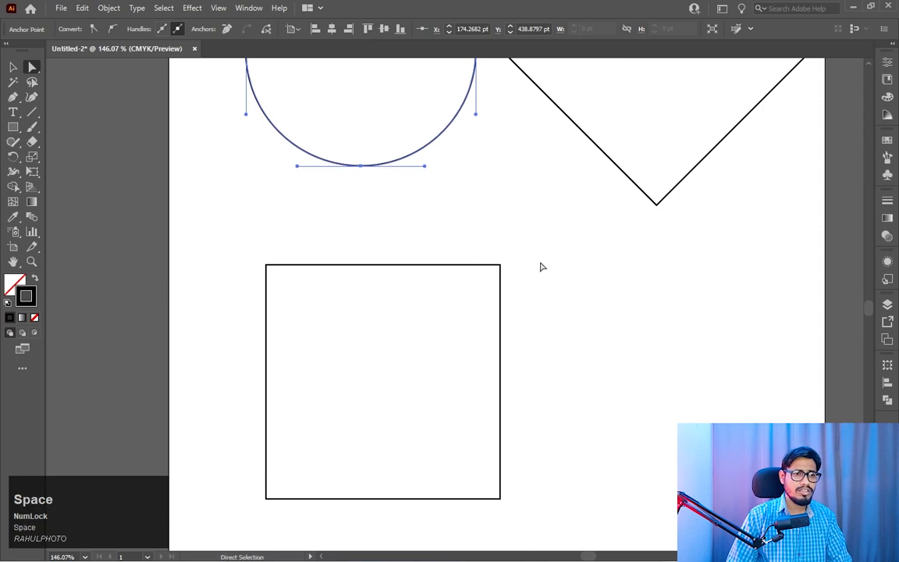
drag(542, 245, 236, 514)
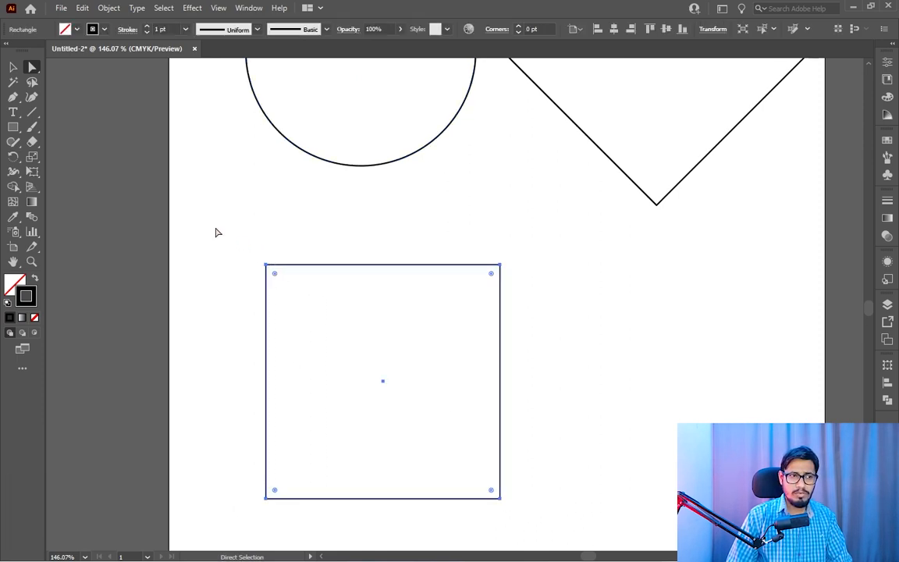
drag(217, 229, 541, 524)
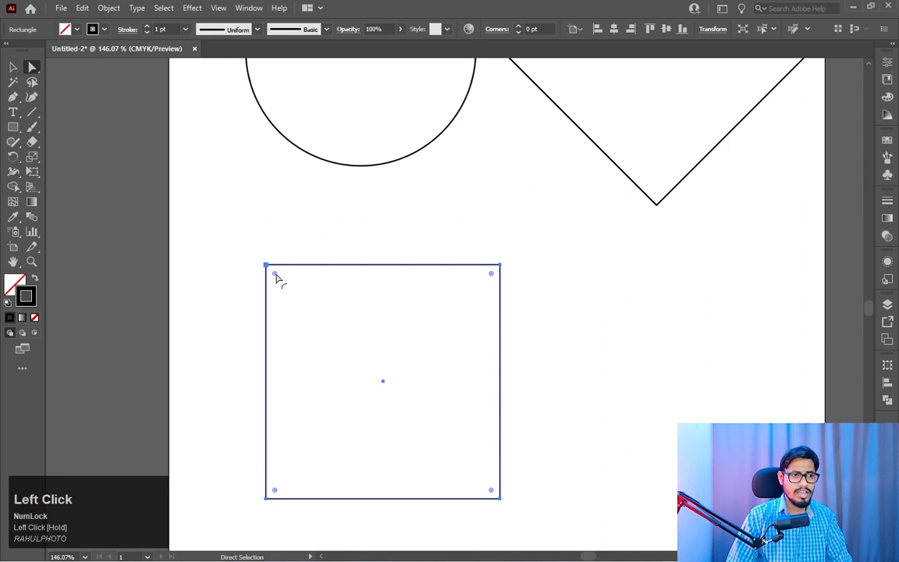
drag(276, 277, 386, 392)
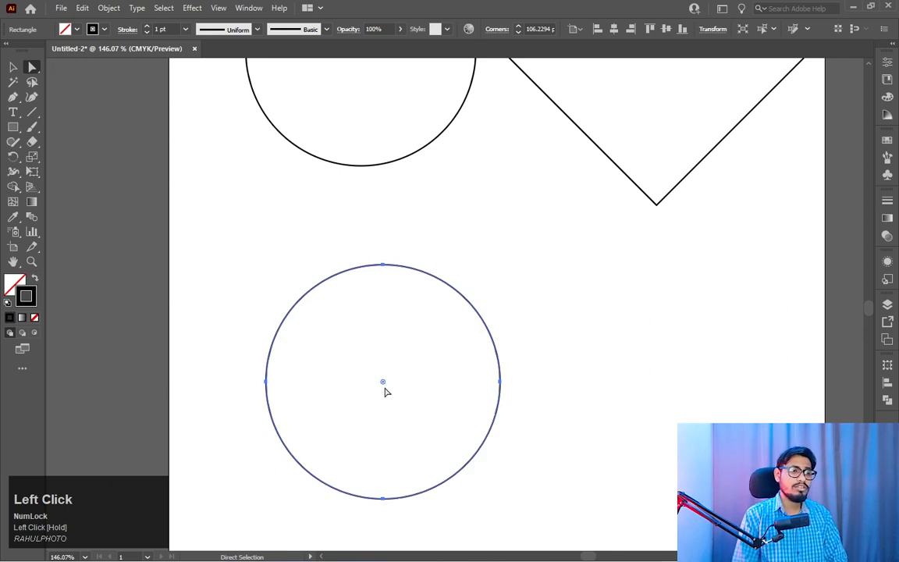
Step: Compare the anchor points and handles at the top of the rounded square with those at the top of the original circle
key(space)
drag(411, 371, 408, 363)
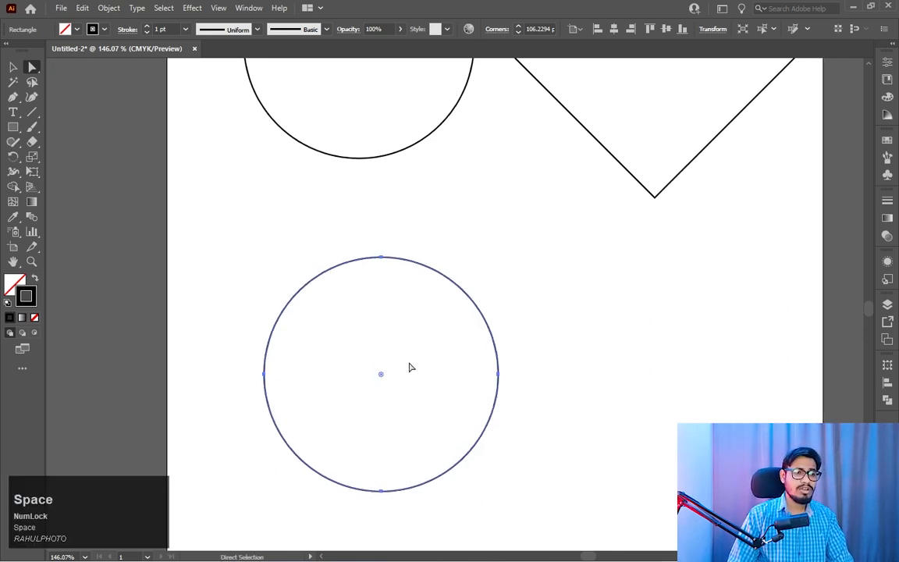
key(space)
drag(397, 312, 396, 348)
click(343, 267)
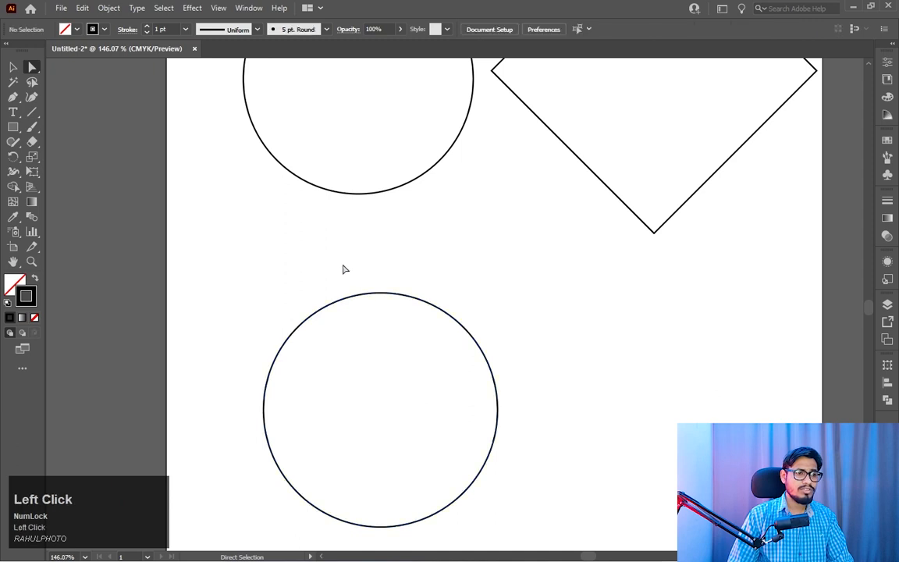
drag(343, 269, 427, 326)
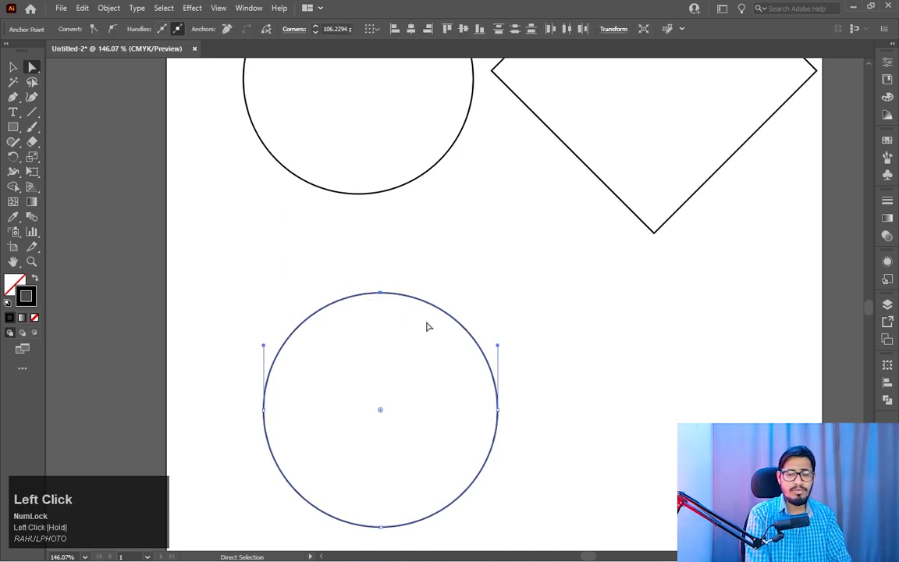
key(space)
drag(429, 201, 439, 397)
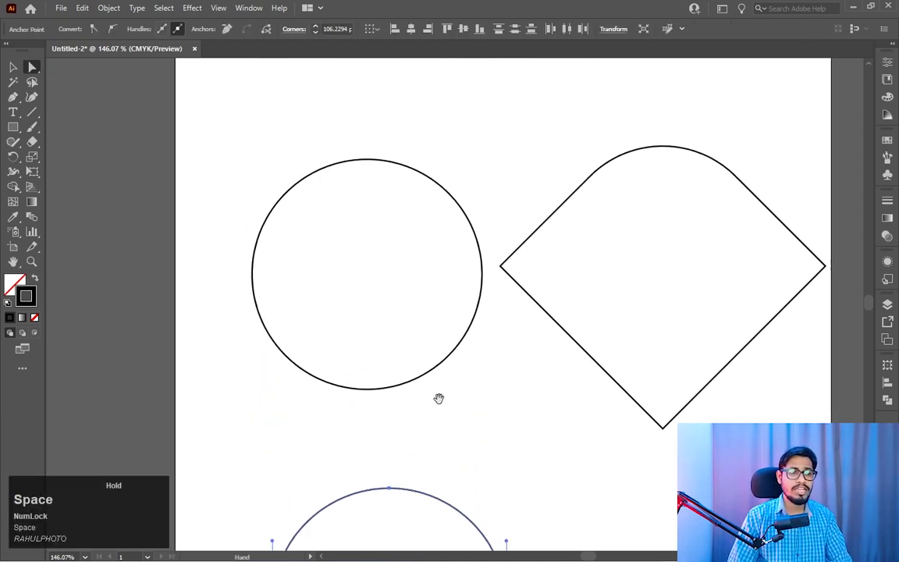
drag(310, 140, 416, 187)
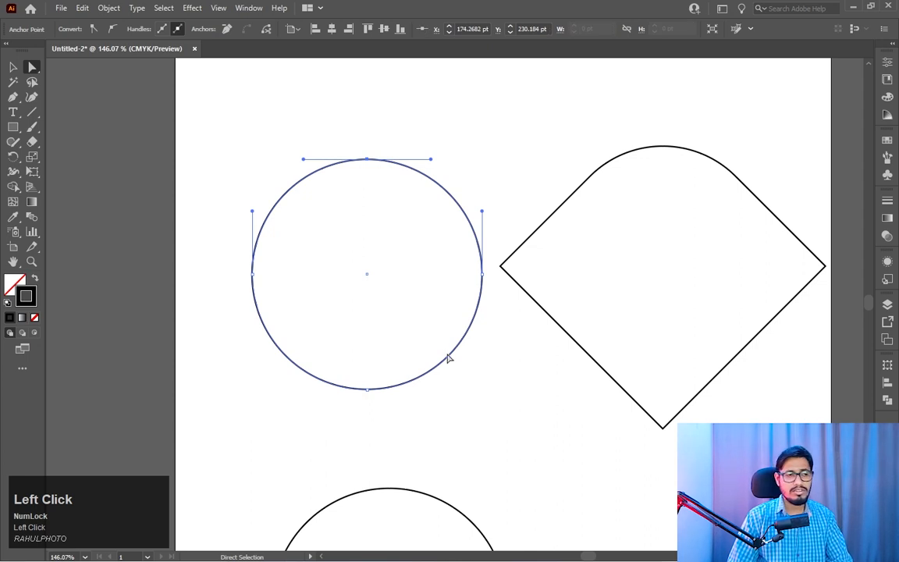
Step: Delete the fully rounded square below the original circle
key(space)
drag(449, 357, 389, 228)
key(z)
drag(467, 291, 423, 265)
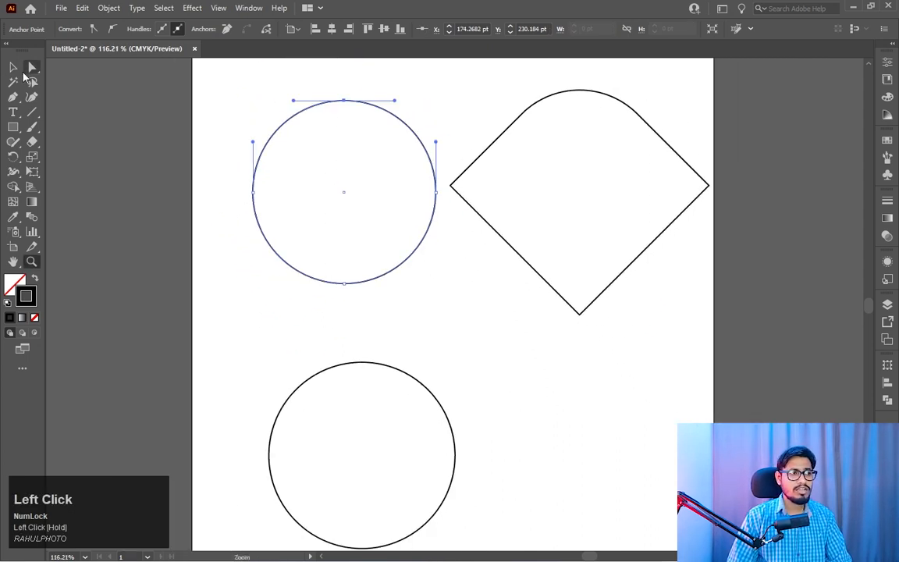
click(14, 68)
click(269, 468)
key(Delete)
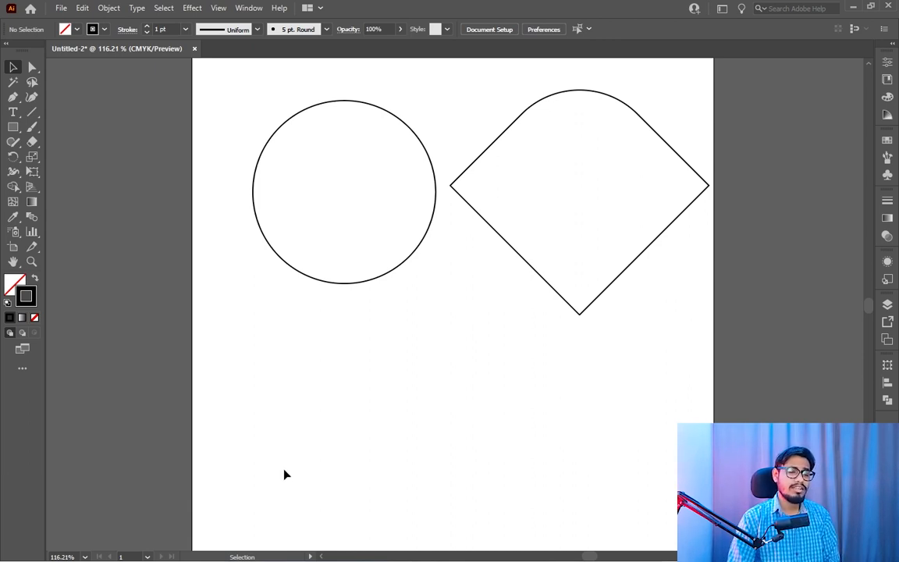
Step: Toggle the Smart Guides view option
click(219, 9)
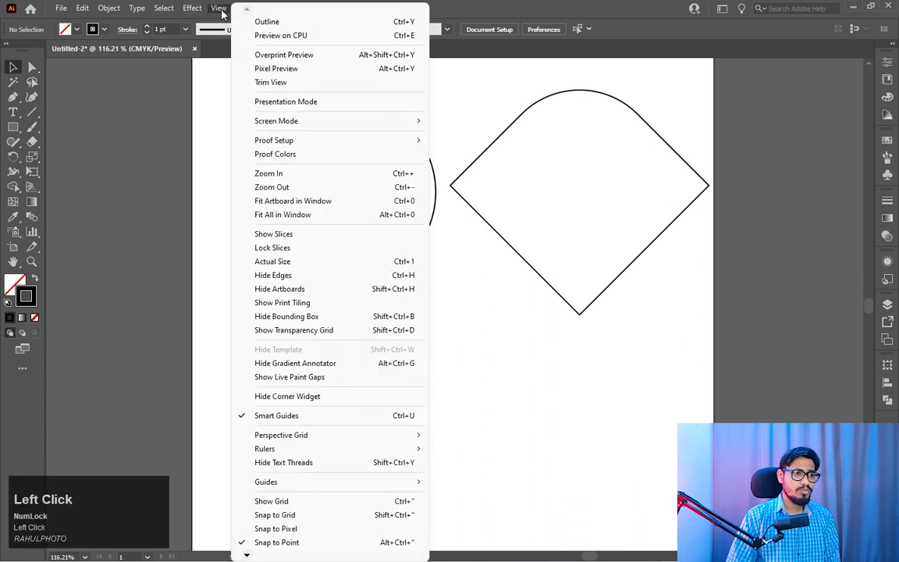
click(349, 418)
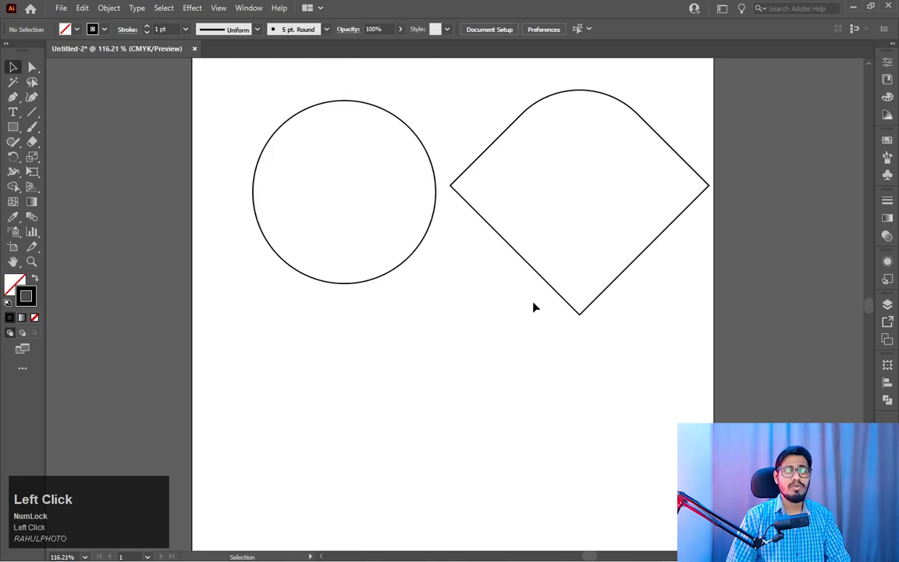
Step: Select the circle and the rounded diamond together as whole objects with the Selection tool
scroll(691, 174, up, 1)
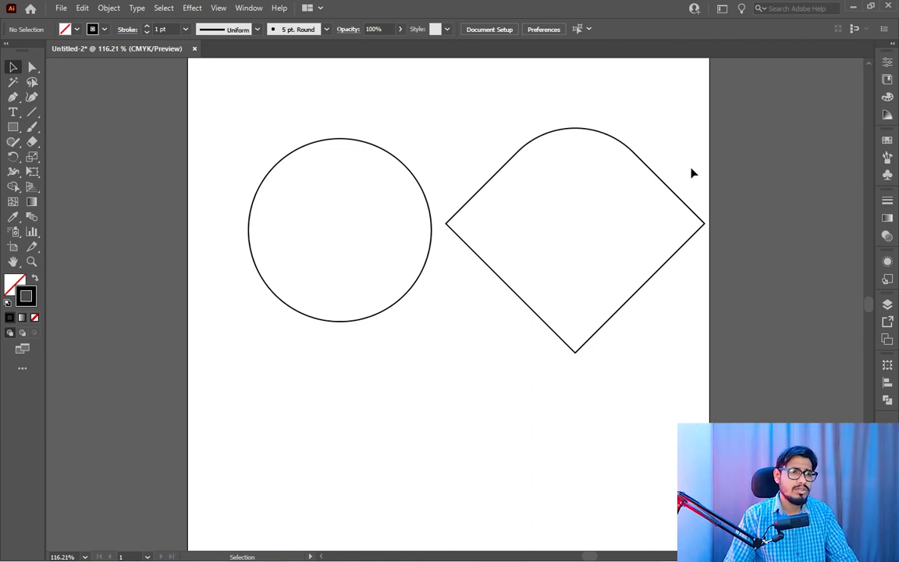
drag(708, 145, 336, 355)
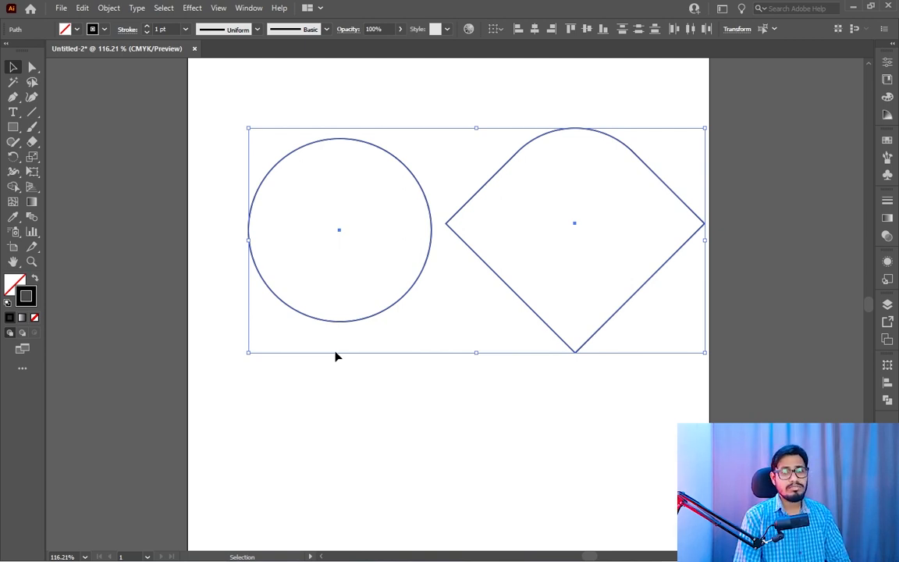
key(z)
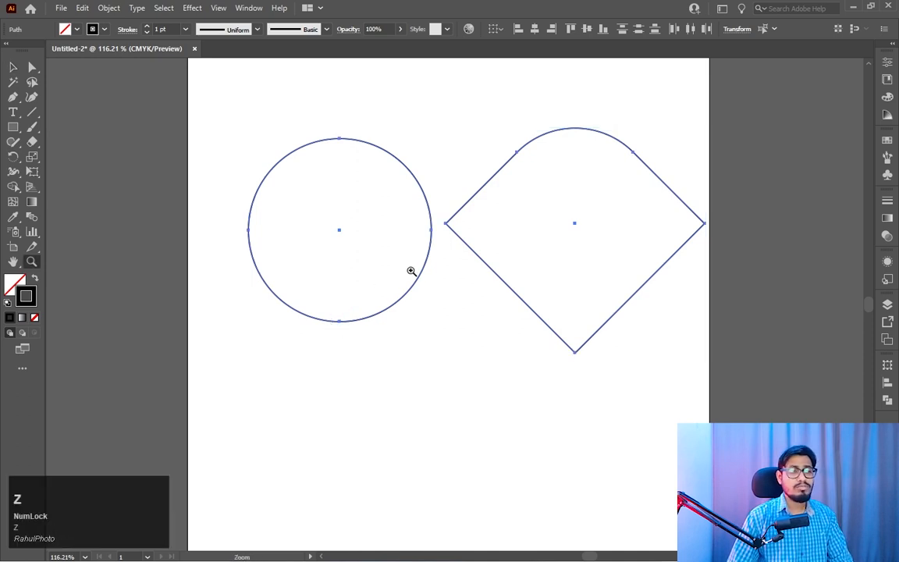
drag(456, 234, 435, 229)
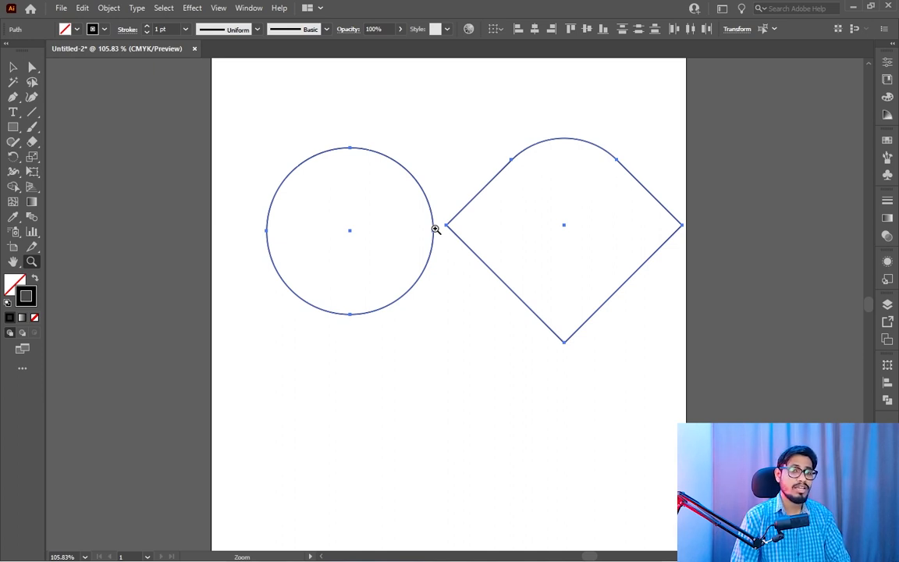
key(space)
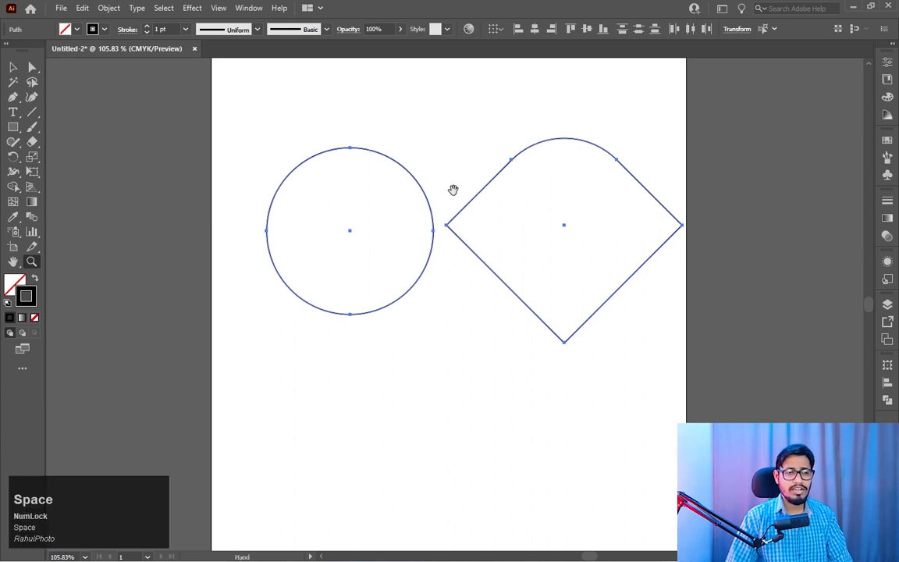
drag(453, 189, 445, 211)
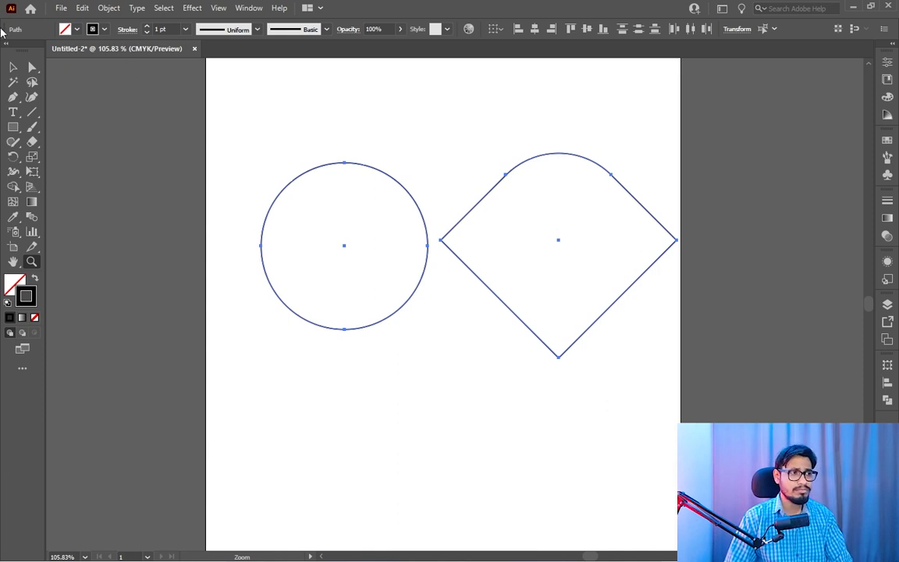
click(13, 67)
click(295, 120)
drag(295, 120, 632, 365)
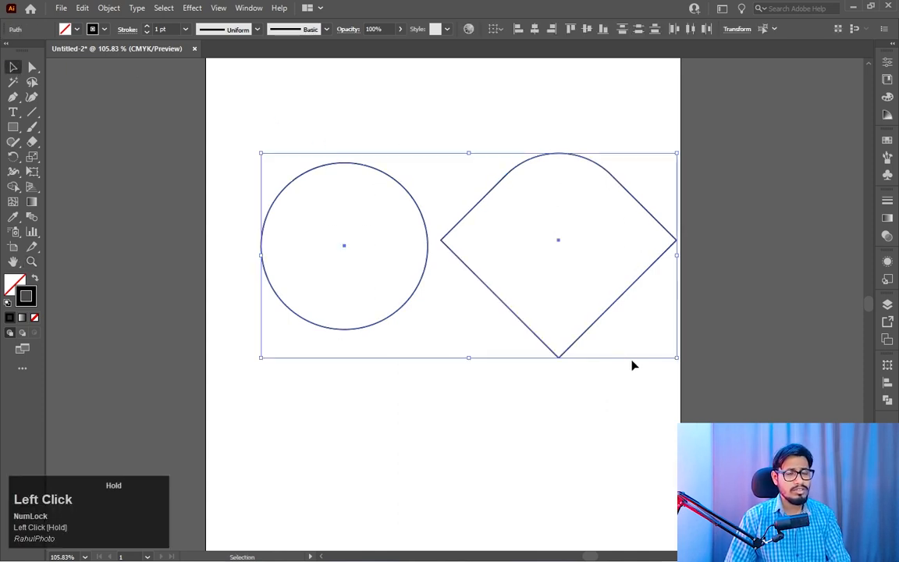
Step: Delete the selected circle and rounded diamond, and draw a new circle on the empty artboard
key(Delete)
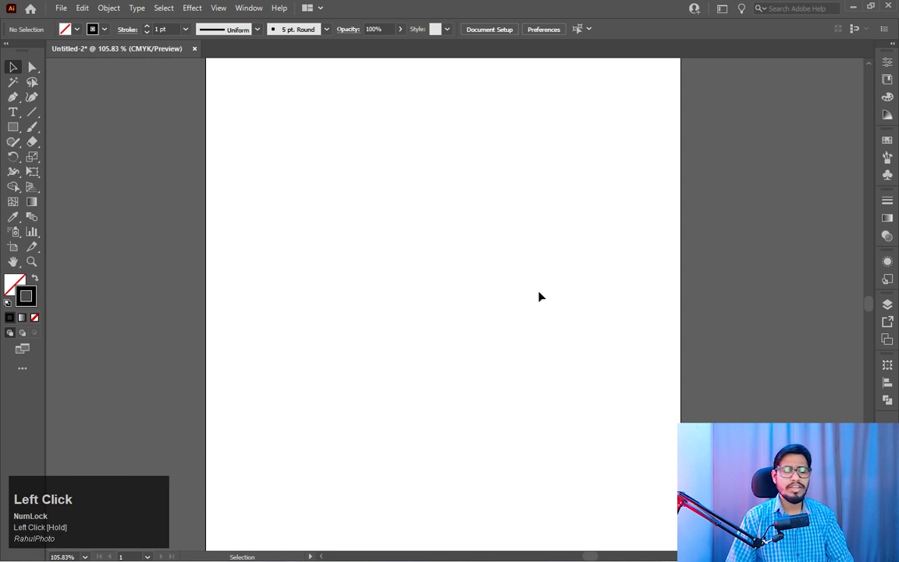
right_click(13, 127)
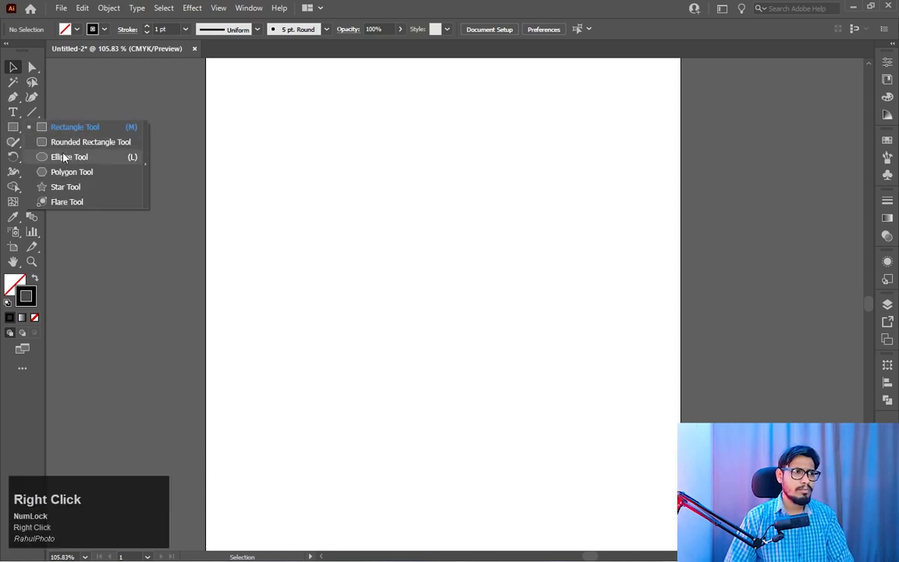
click(66, 156)
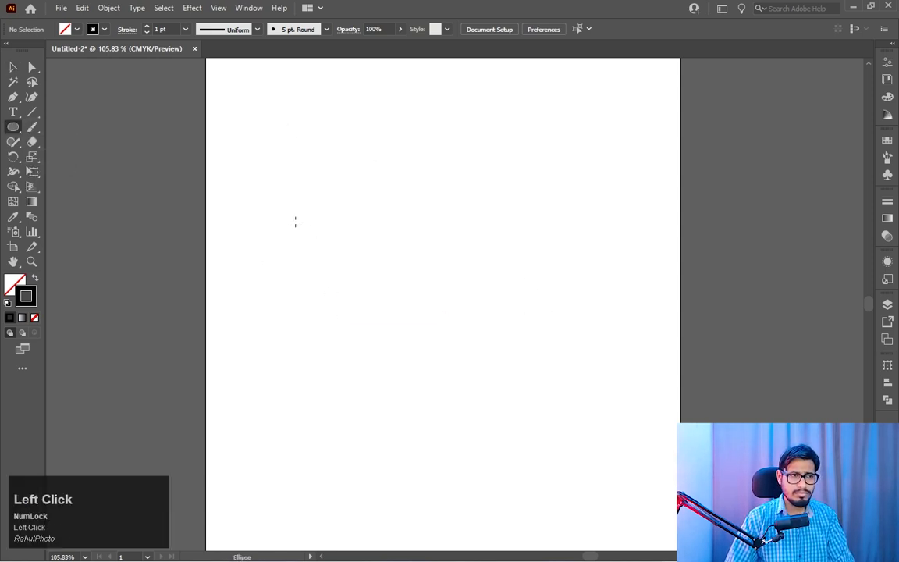
drag(291, 209, 411, 348)
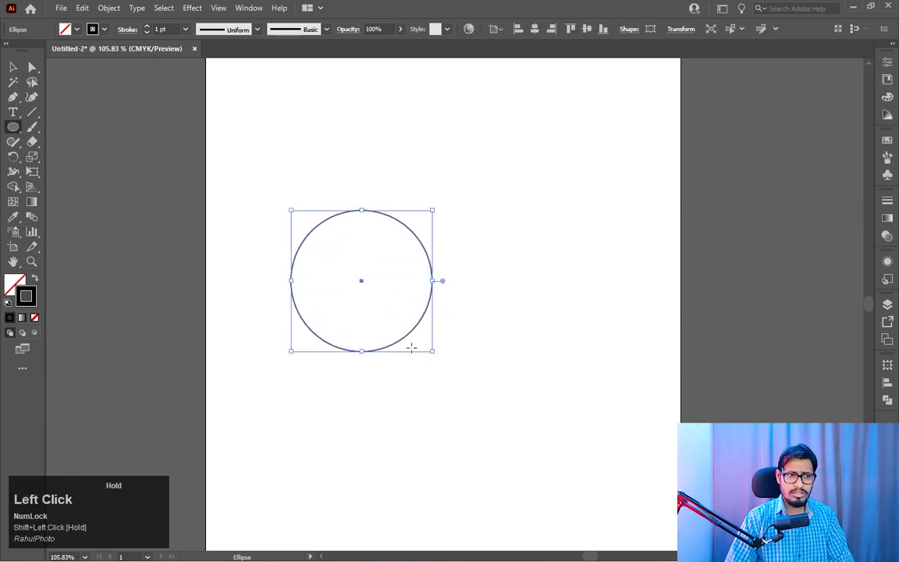
Step: Move the circle up toward the artboard's centre and enlarge it slightly from its lower-right corner
click(15, 68)
drag(360, 281, 423, 256)
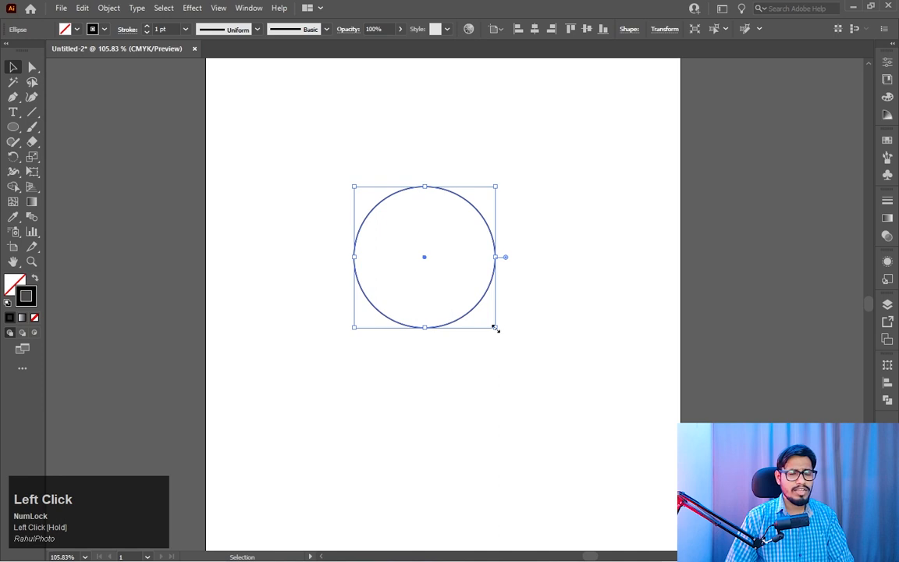
drag(495, 326, 513, 345)
click(594, 309)
Step: Move the whole circle to the left half of the artboard with the Selection tool
key(z)
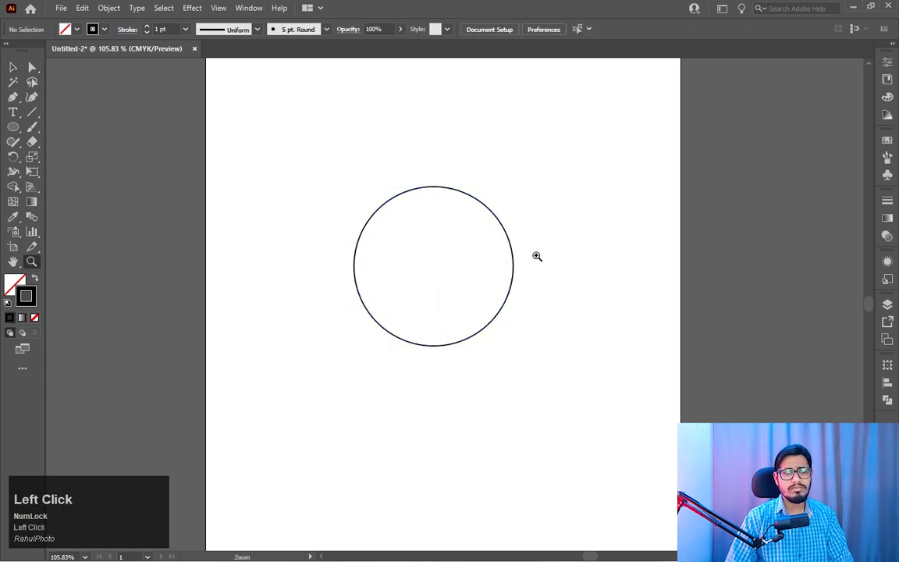
drag(536, 256, 552, 255)
click(13, 68)
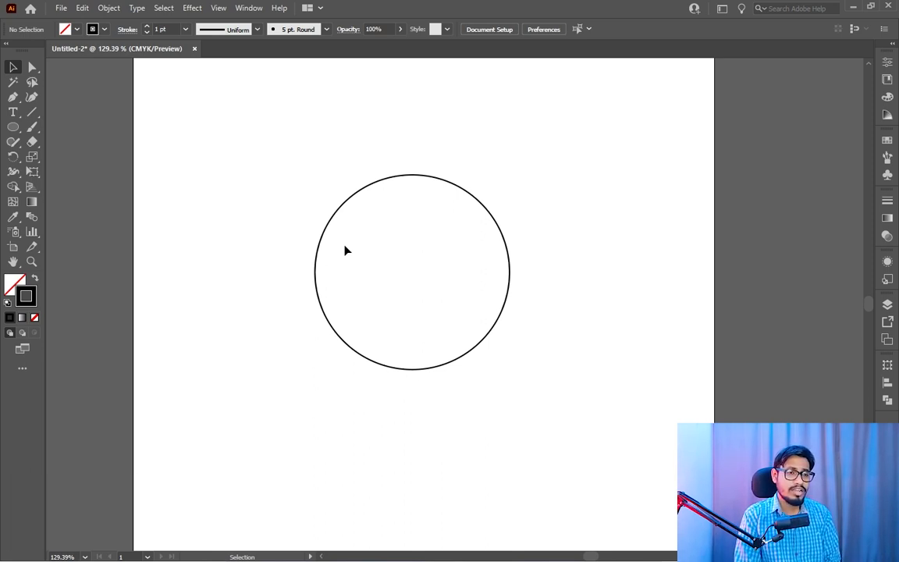
drag(533, 221, 298, 247)
drag(415, 275, 286, 253)
Step: Draw a tall, narrow ellipse to the right of the circle with the Ellipse tool
right_click(13, 126)
click(69, 156)
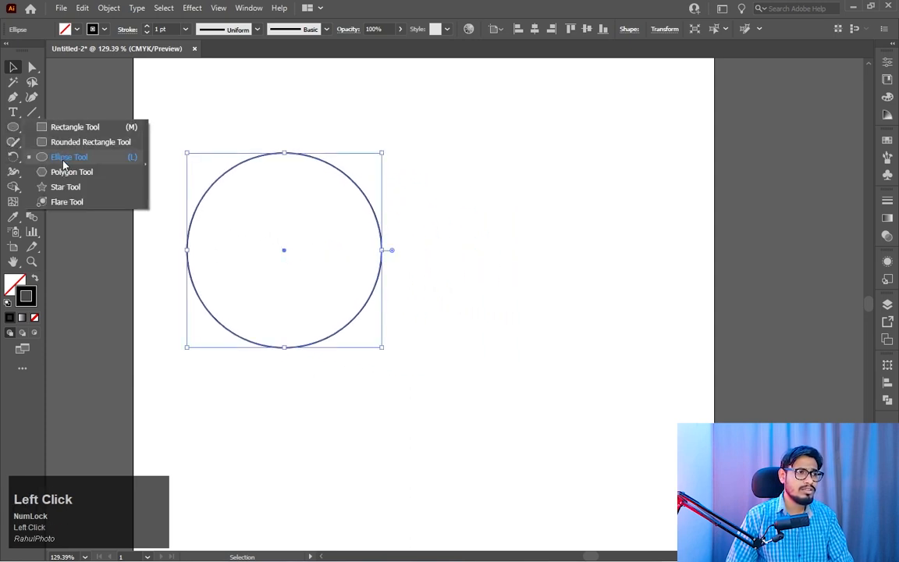
drag(470, 166, 609, 377)
Step: Reshape the ellipse into an egg by moving its two side anchor points slightly down with Direct Selection
click(38, 69)
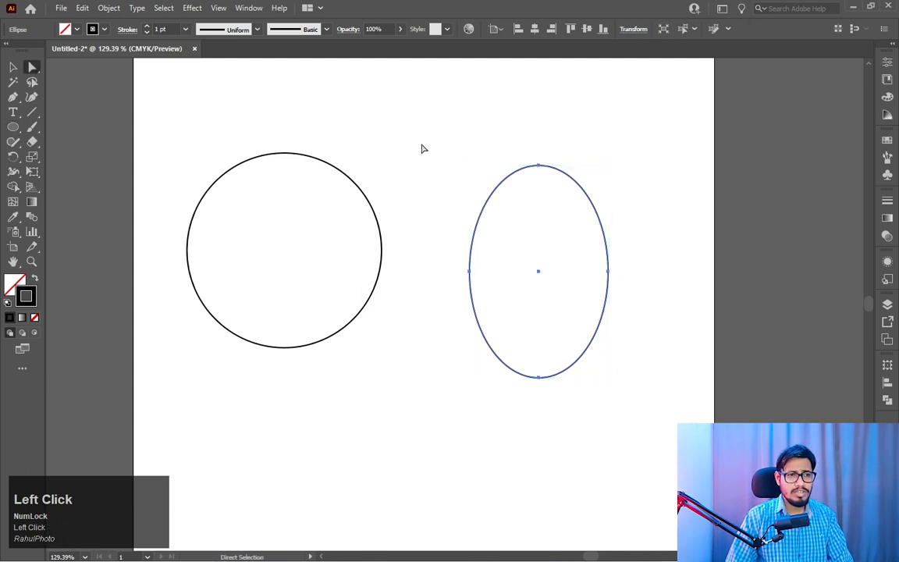
drag(421, 146, 605, 147)
drag(431, 228, 630, 309)
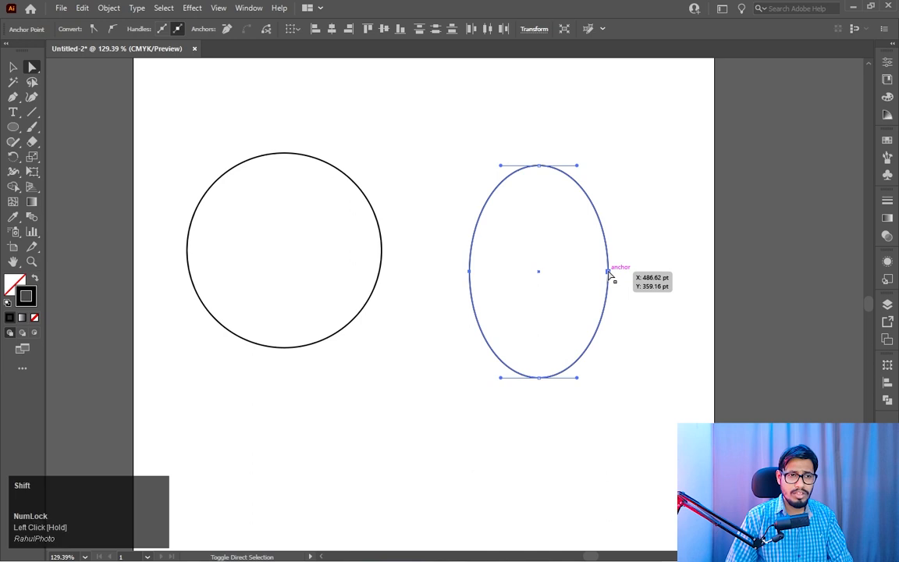
shift+click(607, 272)
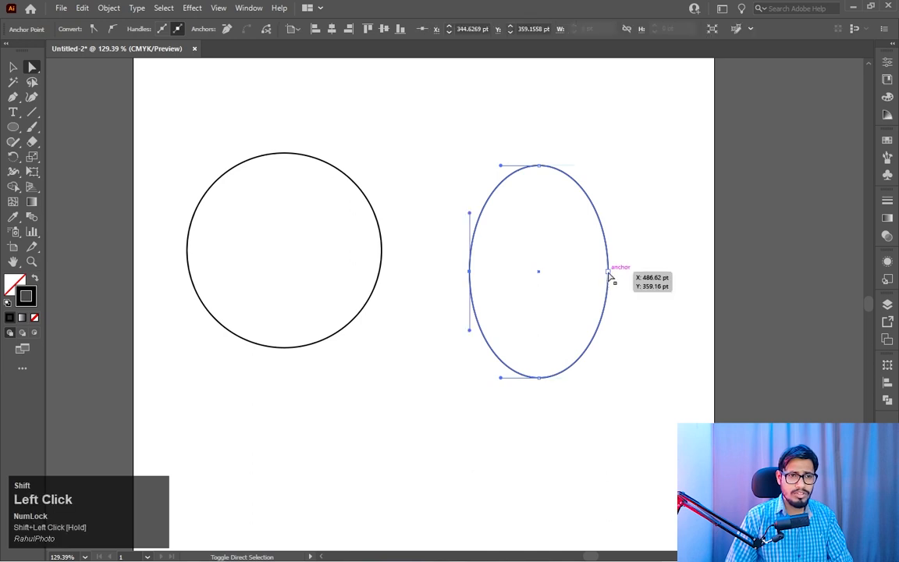
drag(609, 274, 611, 291)
click(11, 67)
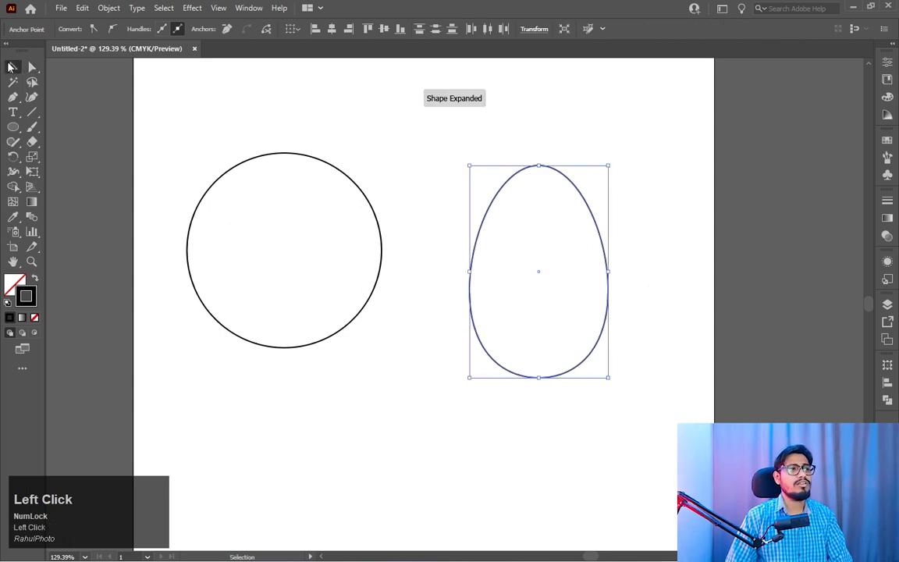
click(656, 228)
Step: Move the egg shape off the artboard onto the empty canvas to its left
key(z)
drag(668, 280, 633, 257)
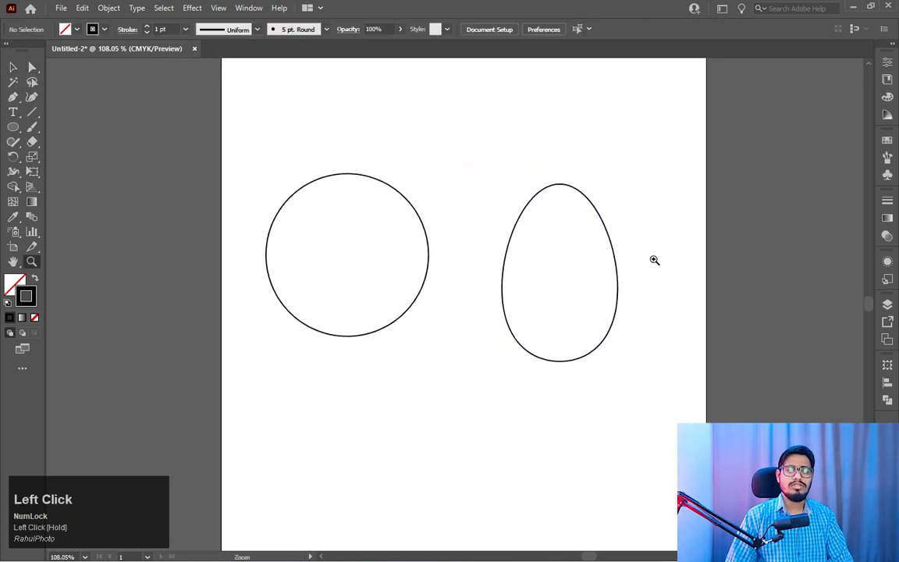
click(12, 67)
click(617, 292)
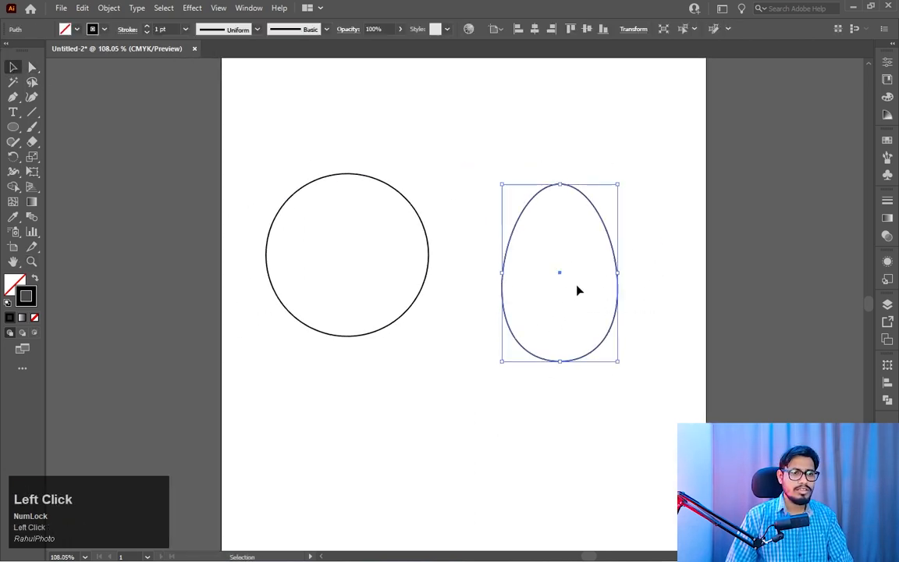
drag(560, 278, 140, 239)
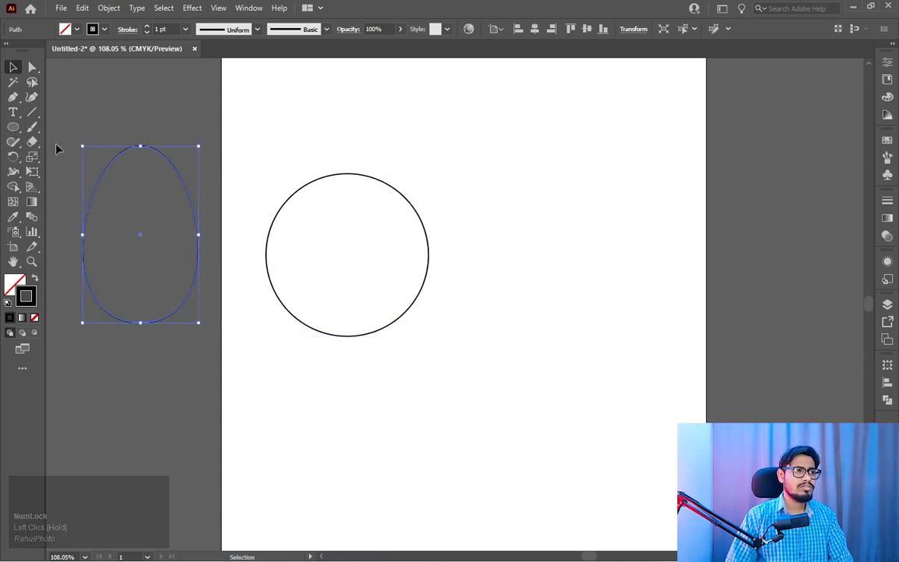
Step: Draw a small square to the right of the circle with the Rectangle tool
right_click(12, 127)
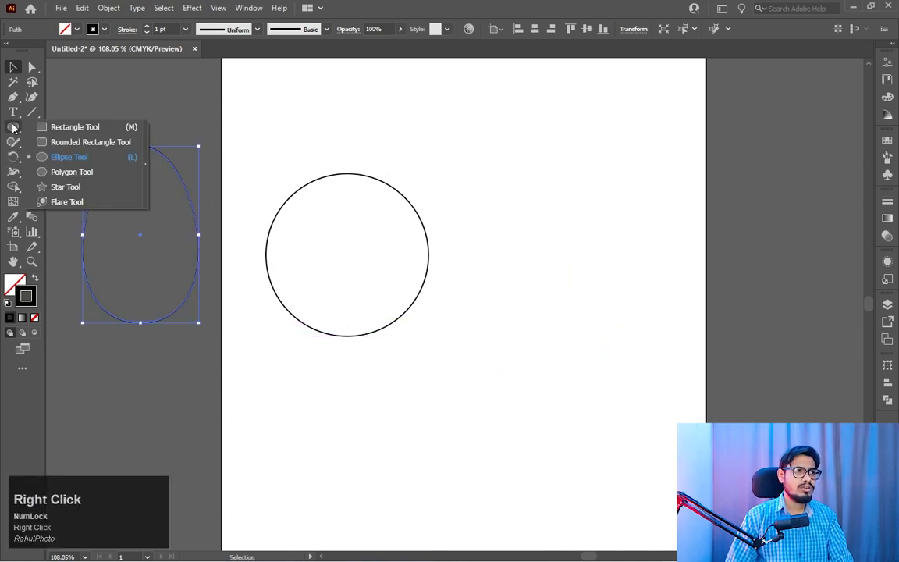
click(70, 127)
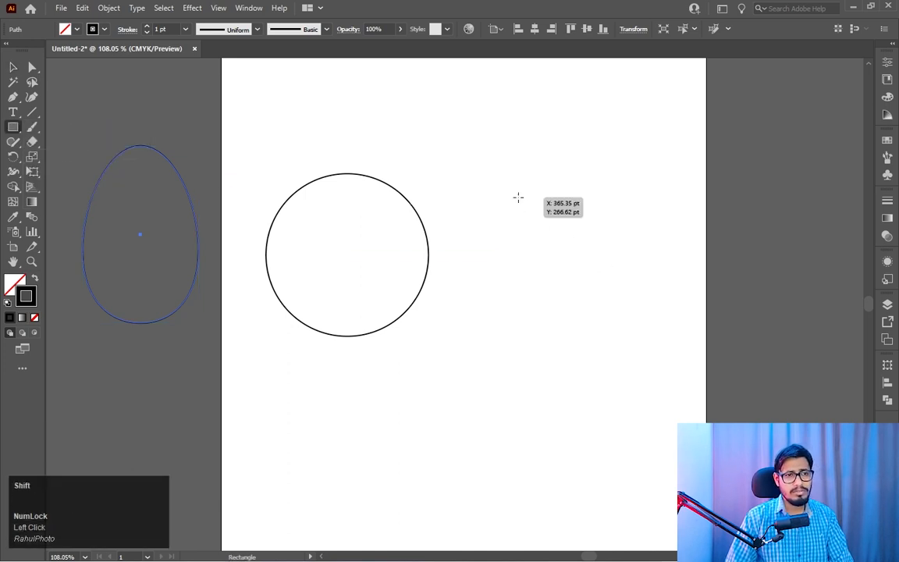
drag(516, 195, 588, 272)
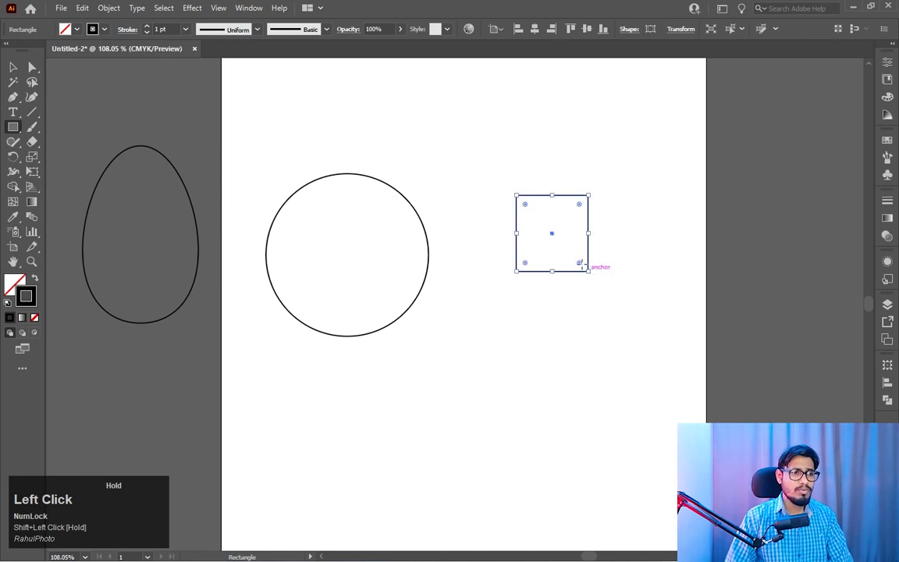
Step: Delete the circle and the small square from the artboard, keeping only the egg on the canvas
click(13, 67)
drag(460, 182, 359, 277)
key(Delete)
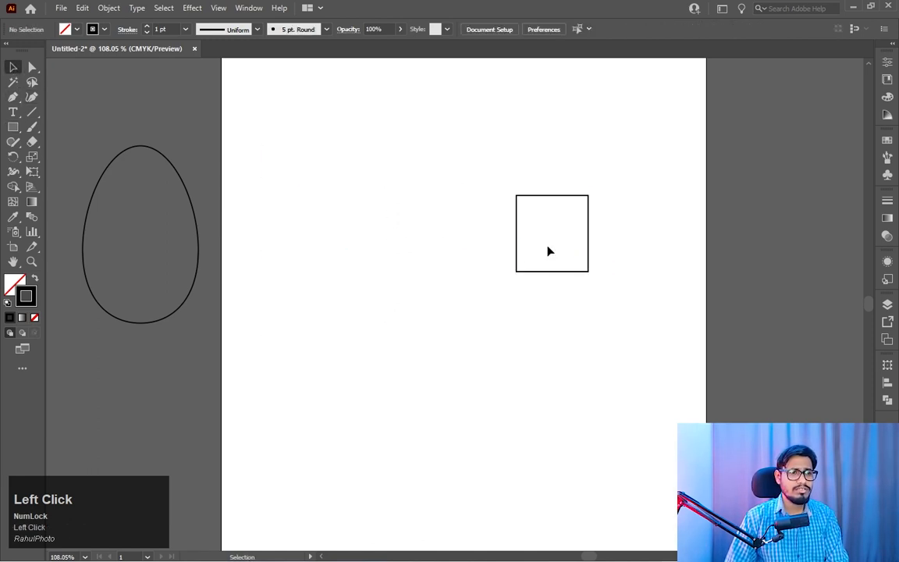
drag(636, 183, 536, 275)
key(Delete)
Step: Draw a square in the left half of the artboard with the Rectangle tool
right_click(13, 126)
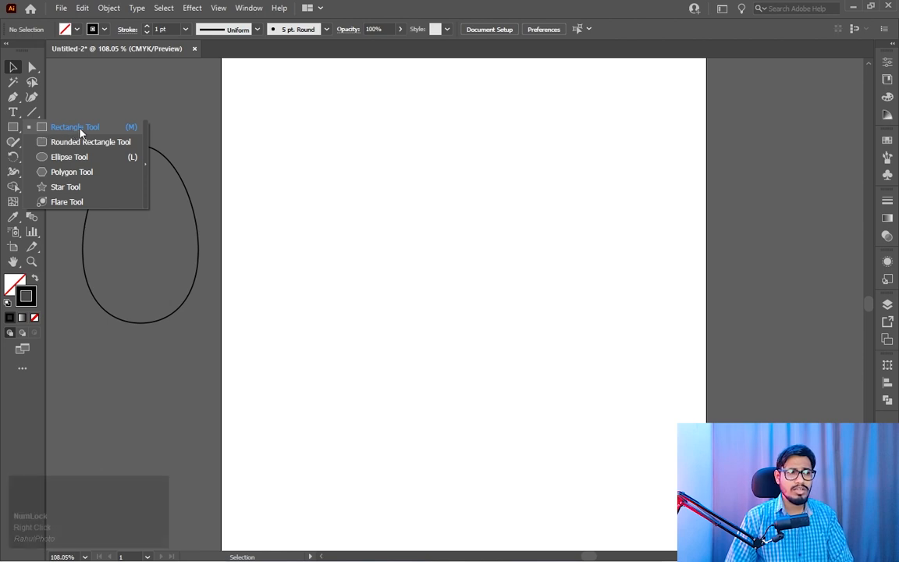
click(78, 129)
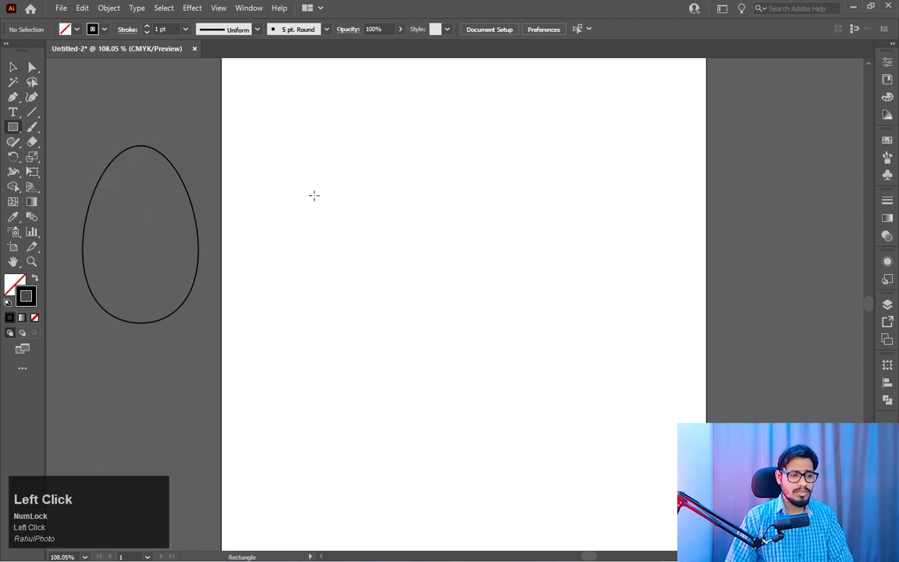
drag(313, 196, 388, 291)
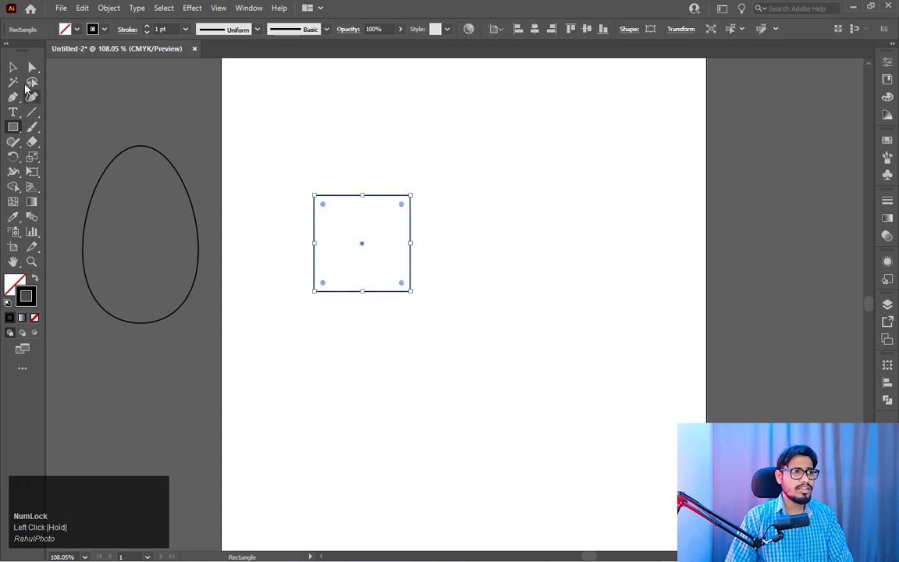
Step: Duplicate the square directly below itself, and place another copy to the right of the lower square, edges touching
click(13, 68)
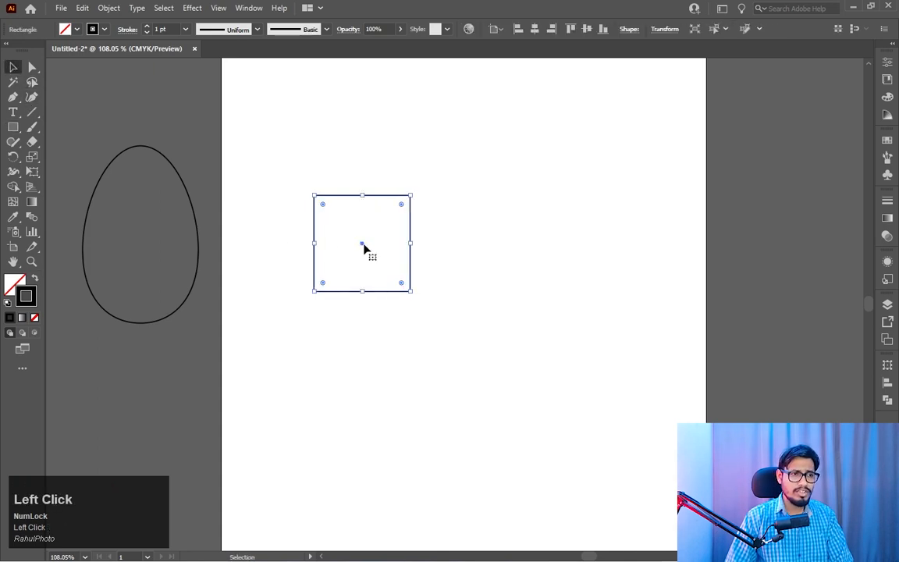
click(32, 68)
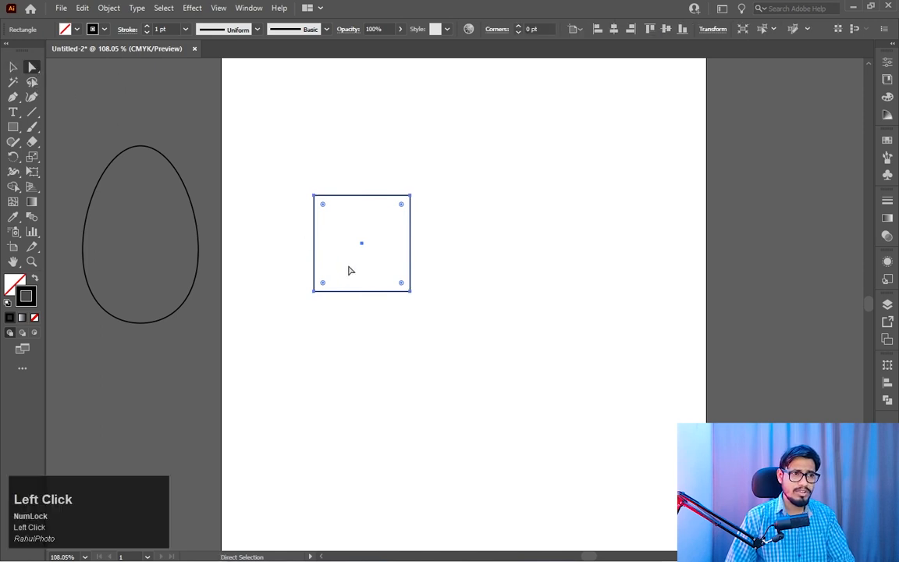
key(alt)
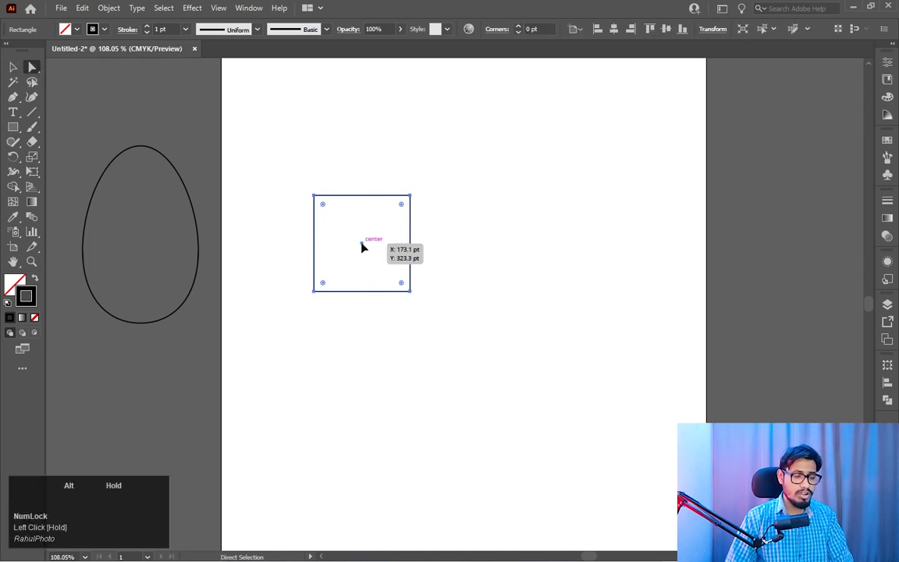
drag(361, 247, 460, 355)
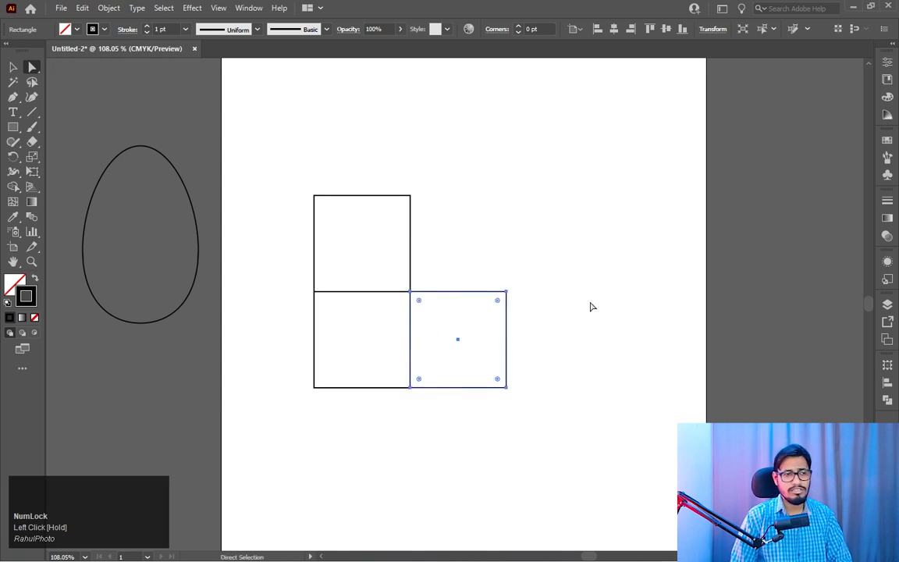
click(512, 203)
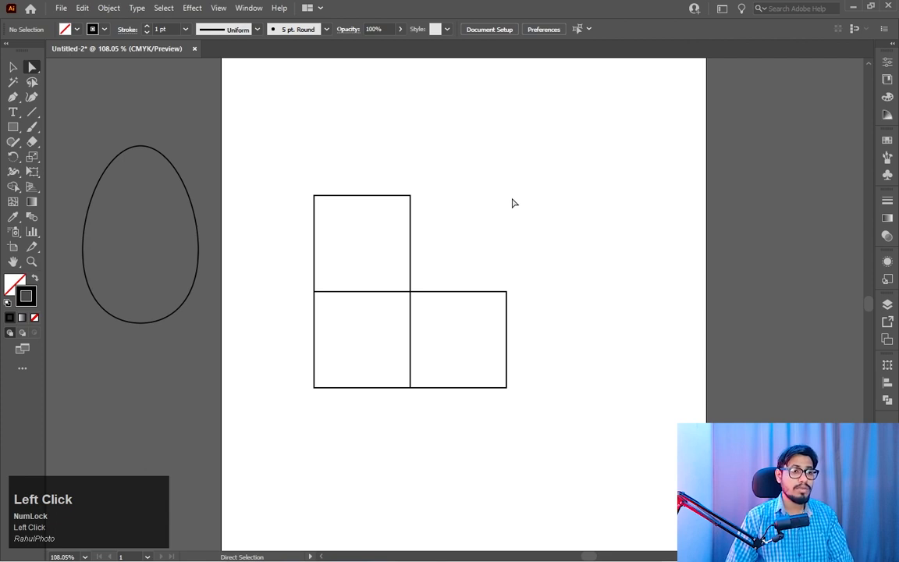
Step: Nudge the lower-right square to line up its edge with the neighbouring square
drag(527, 285, 446, 395)
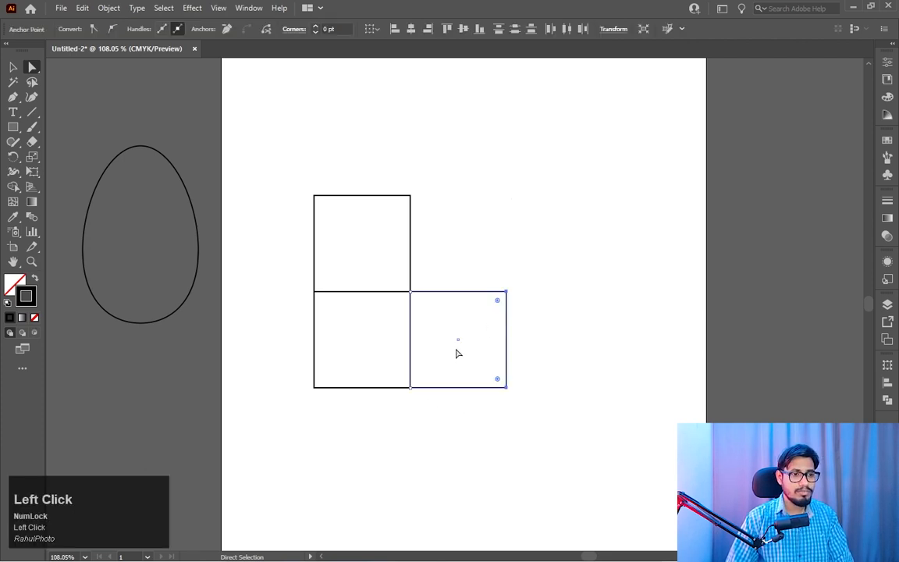
click(457, 340)
mouse_move(458, 344)
mouse_down()
mouse_move(475, 343)
mouse_move(460, 344)
mouse_up()
click(583, 303)
Step: Slant the upper square into a cube's top face by moving its two top anchor points down and right
key(z)
drag(435, 179, 450, 207)
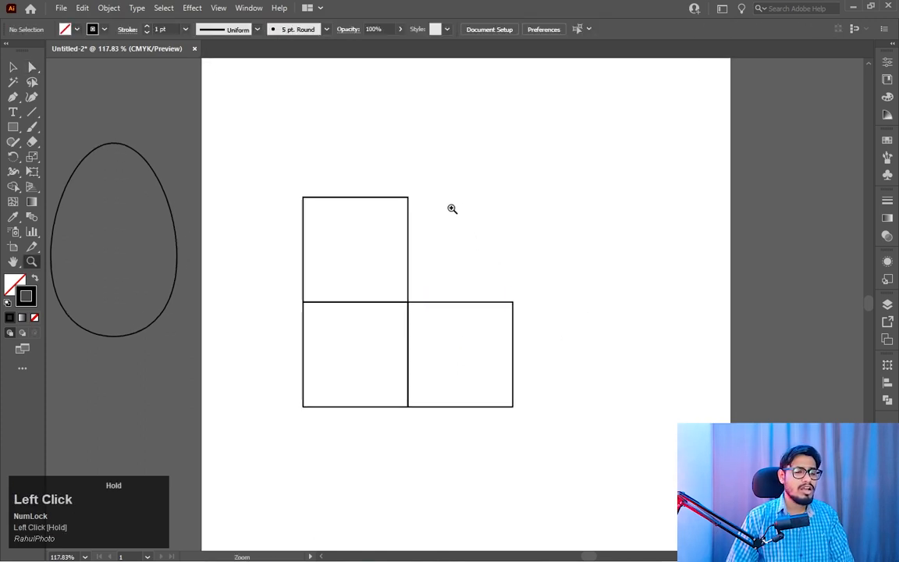
key(a)
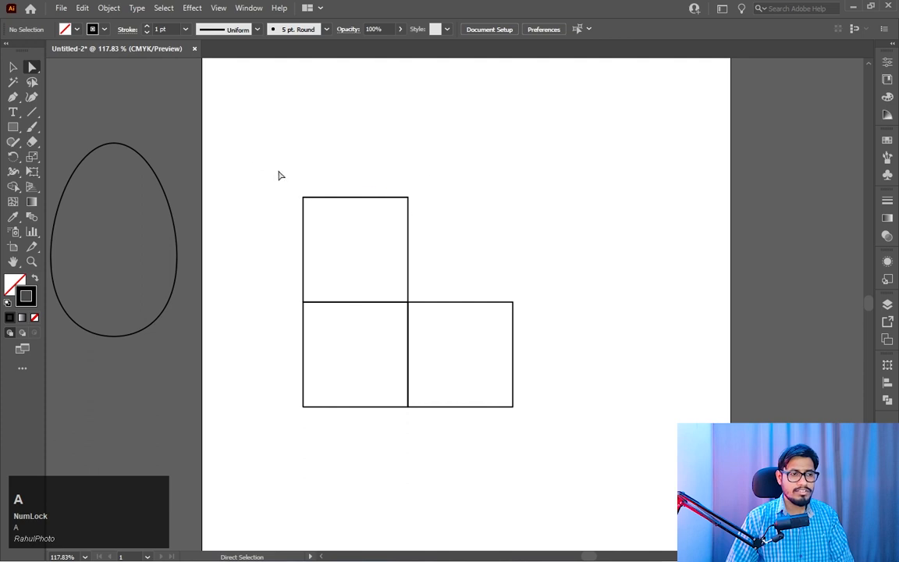
drag(275, 176, 445, 223)
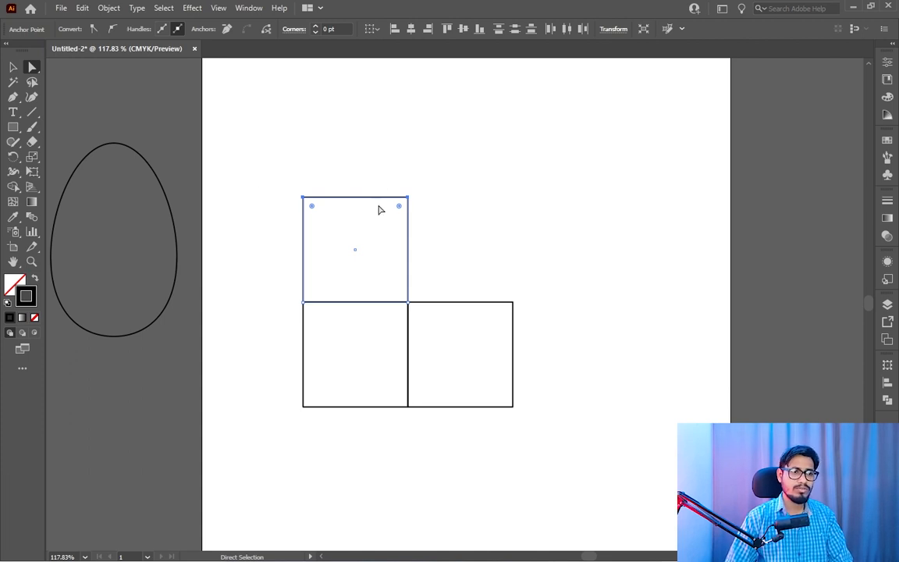
click(408, 198)
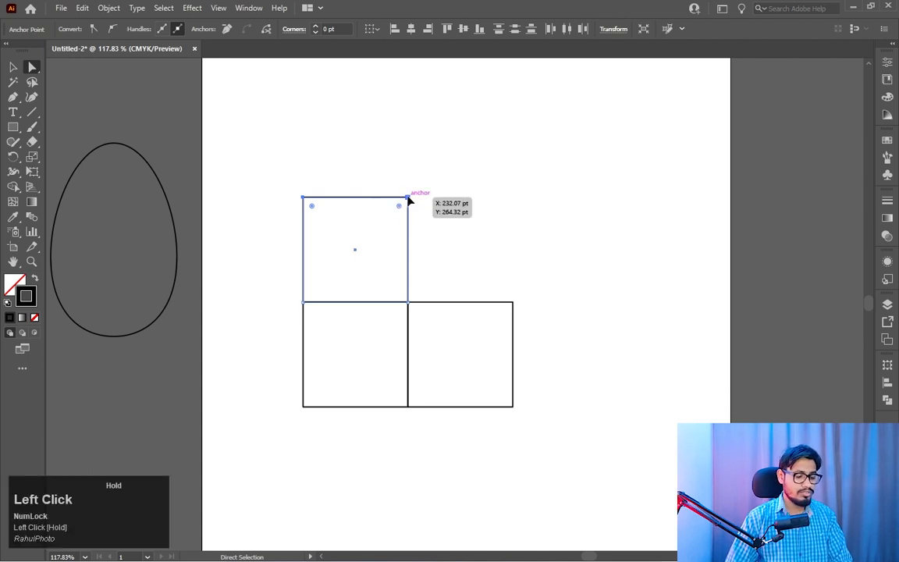
drag(408, 201, 448, 286)
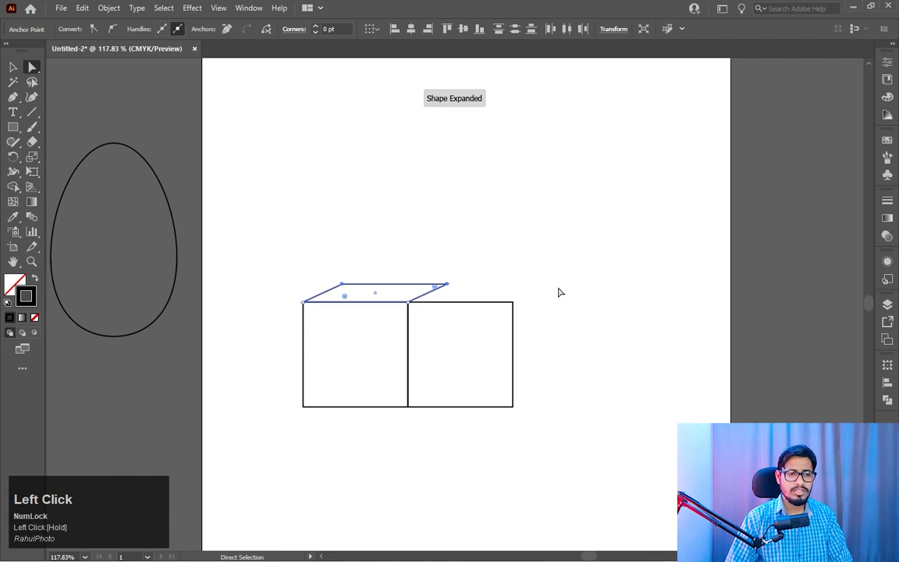
Step: Form the cube's side face by moving the right square's two outer anchor points to meet the top face's corner
drag(548, 309, 512, 431)
drag(513, 302, 450, 291)
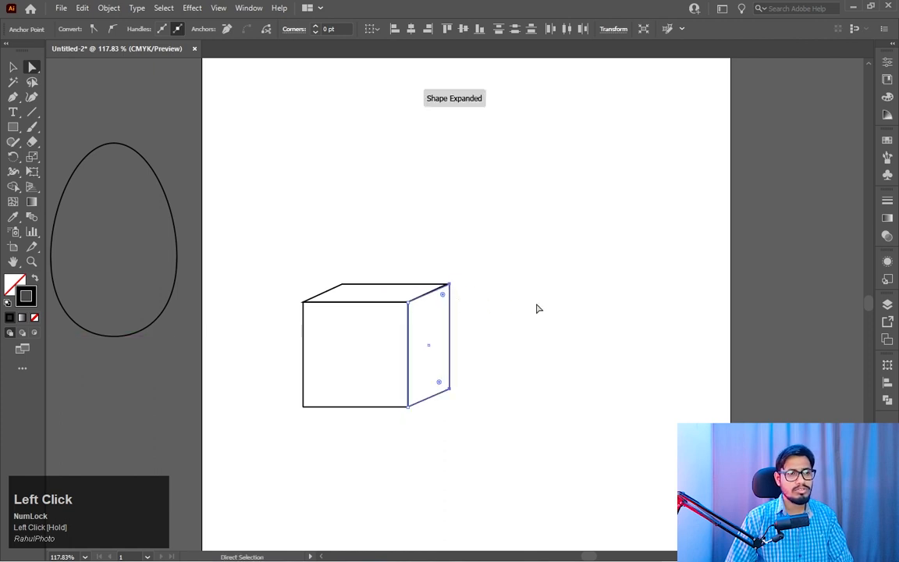
click(536, 313)
Step: Select all three faces of the cube together with the Direct Selection tool
drag(526, 258, 287, 425)
drag(351, 355, 374, 293)
click(334, 232)
drag(259, 233, 492, 460)
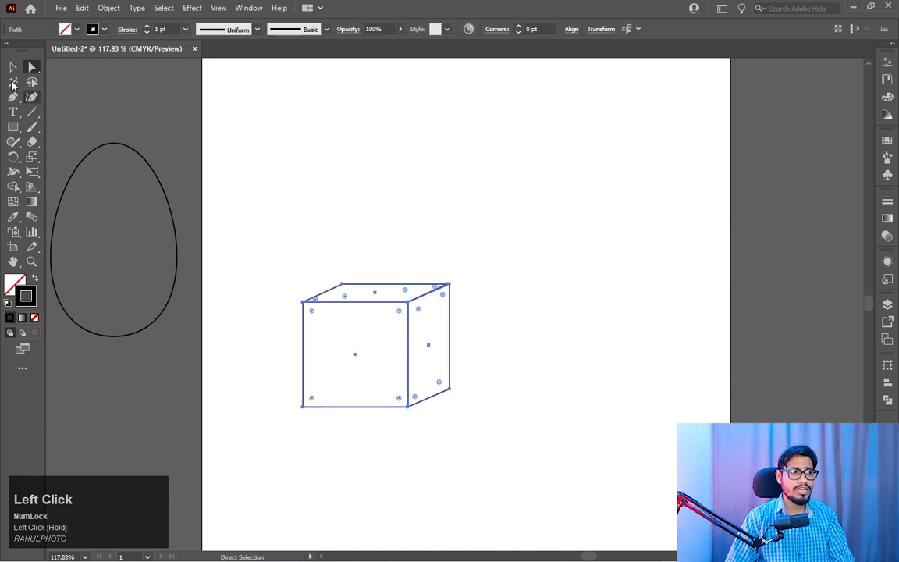
Step: Move the whole cube up and slightly right on the artboard with the Selection tool and deselect it
click(13, 67)
drag(355, 357, 372, 271)
click(632, 304)
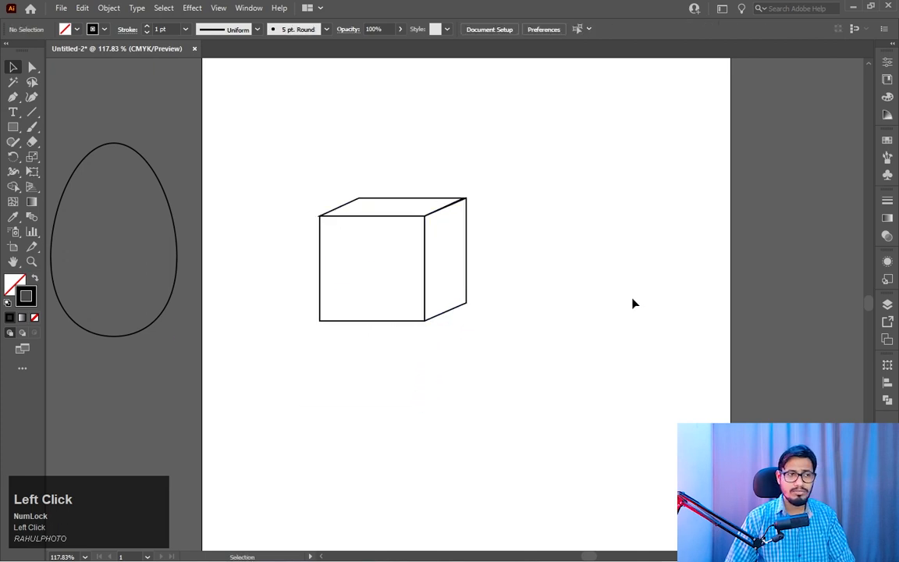
Step: Stretch the cube into a tall box by moving the bottom anchor points of its front and side faces straight down
click(33, 68)
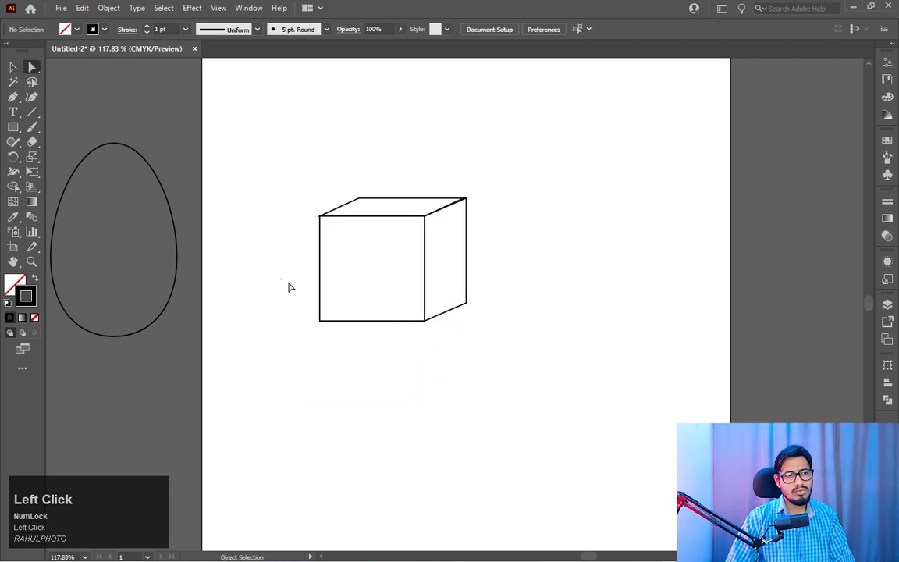
drag(288, 287, 504, 363)
click(286, 305)
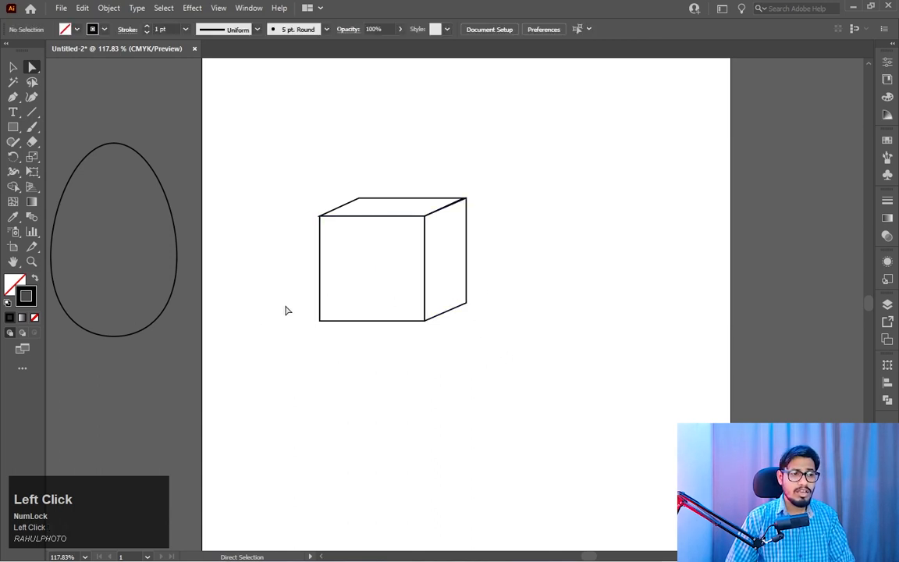
drag(280, 277, 537, 380)
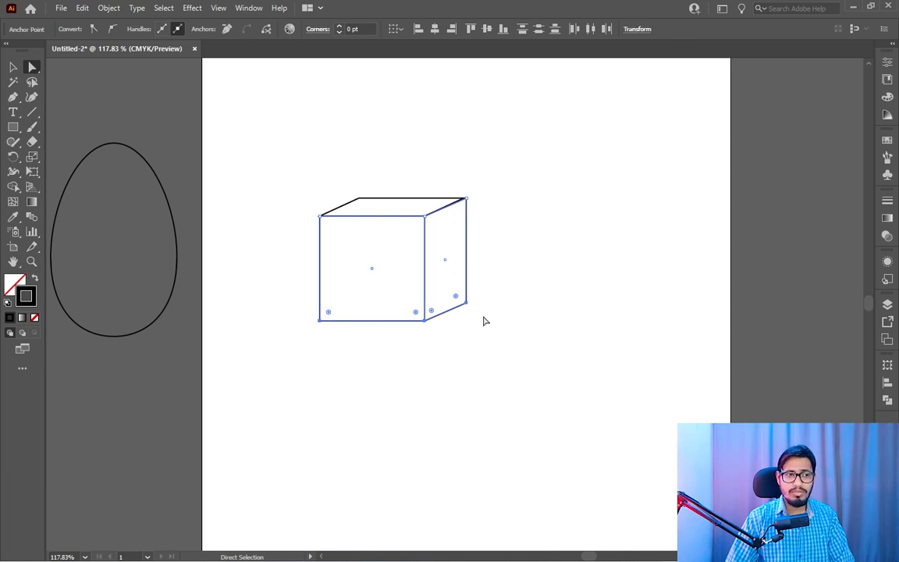
click(307, 295)
drag(303, 291, 419, 371)
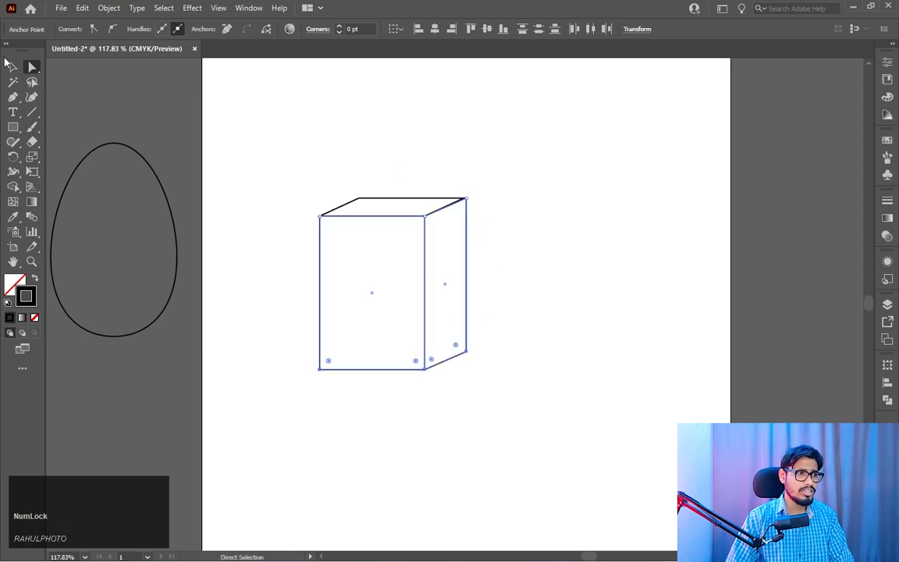
Step: Group the tall box's three faces and place a copy of the group above and to the right of the original
click(11, 66)
drag(253, 164, 435, 315)
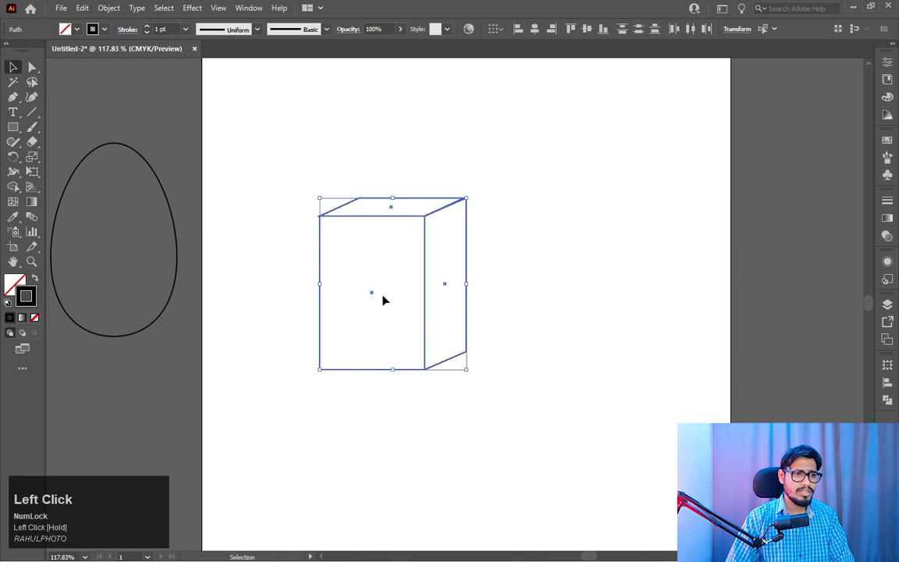
drag(372, 293, 578, 305)
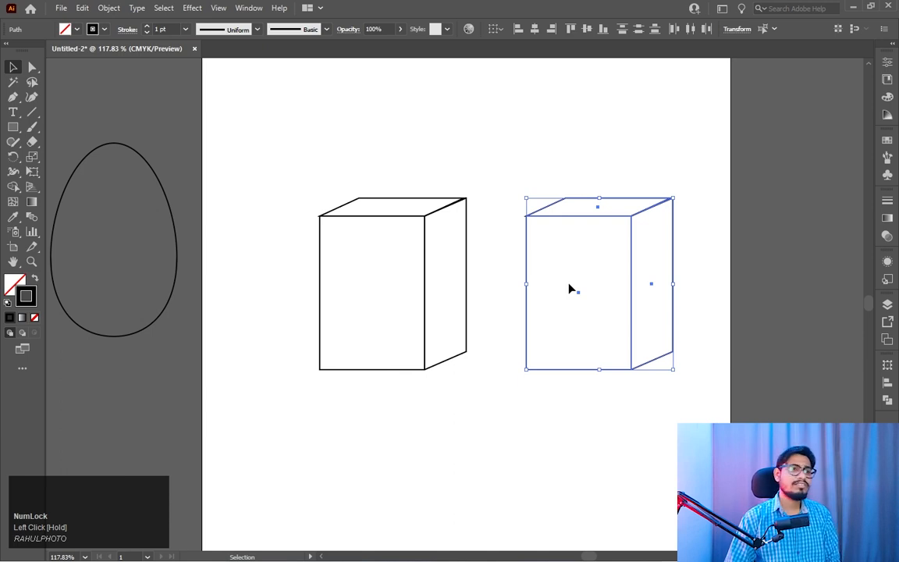
key(ctrl+z)
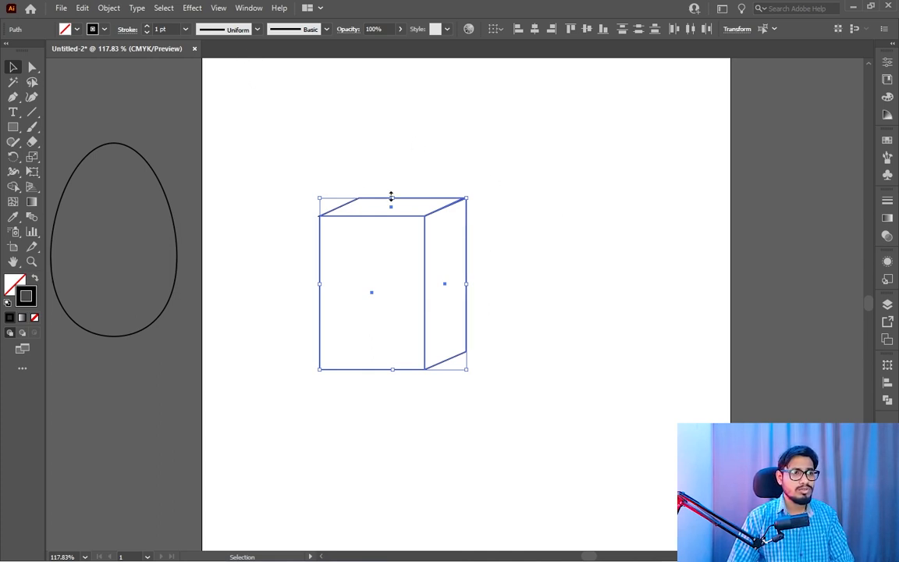
click(98, 10)
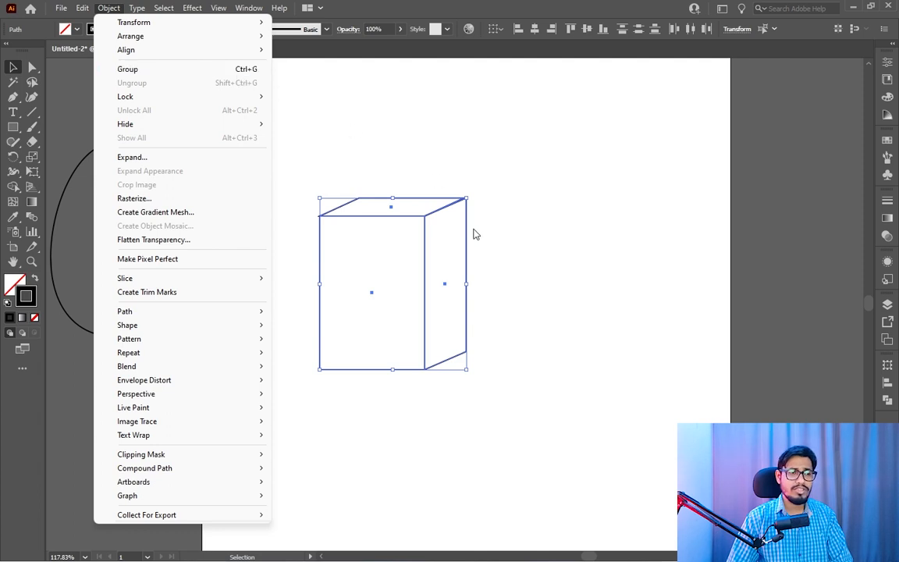
right_click(424, 222)
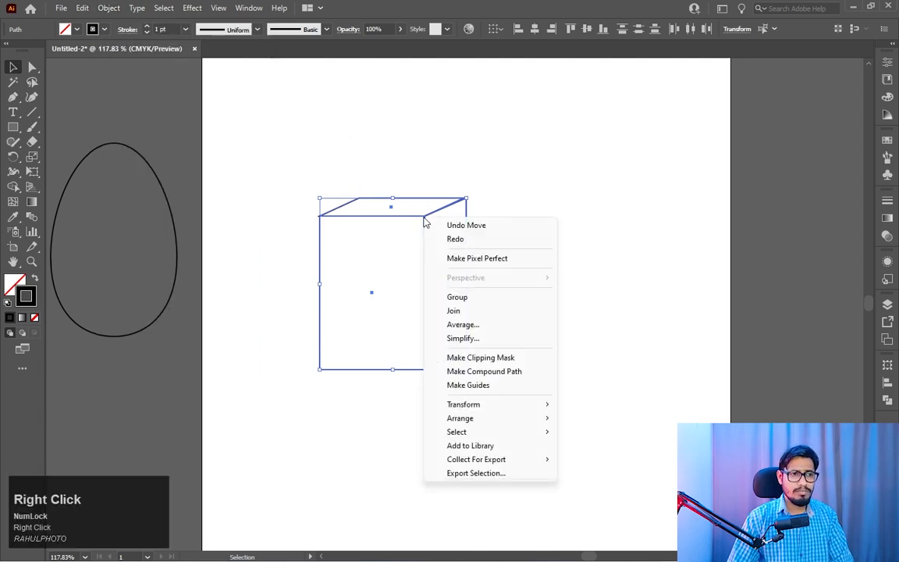
click(514, 297)
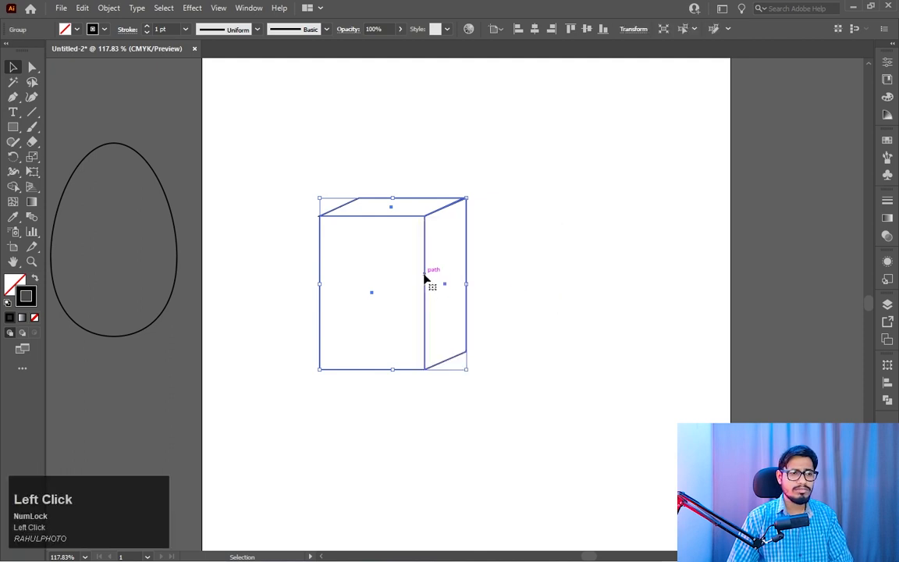
drag(372, 294, 576, 256)
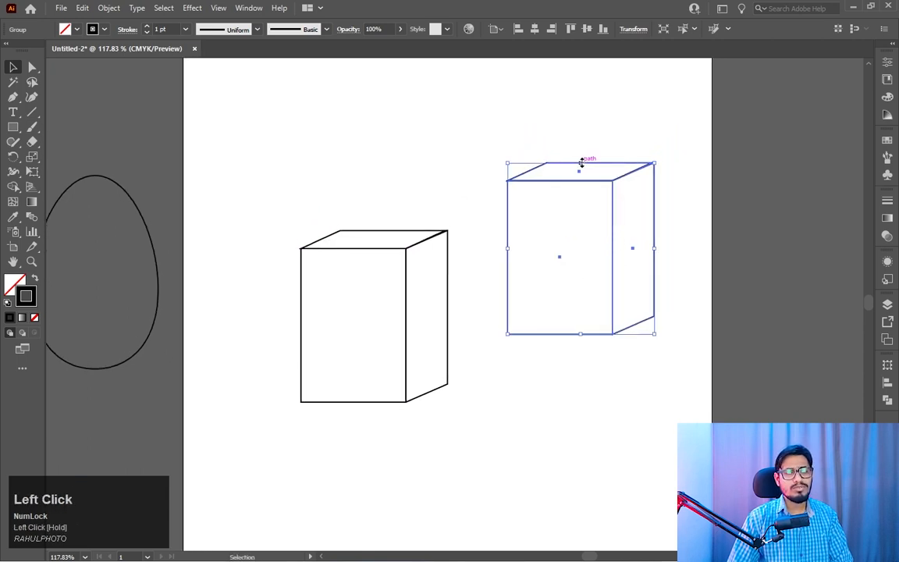
drag(580, 163, 579, 291)
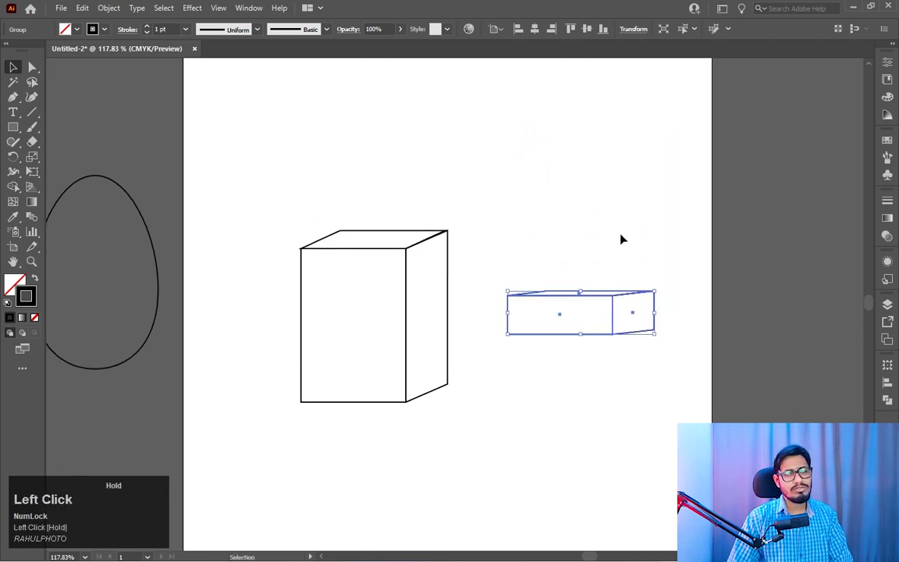
click(628, 240)
key(ctrl+z)
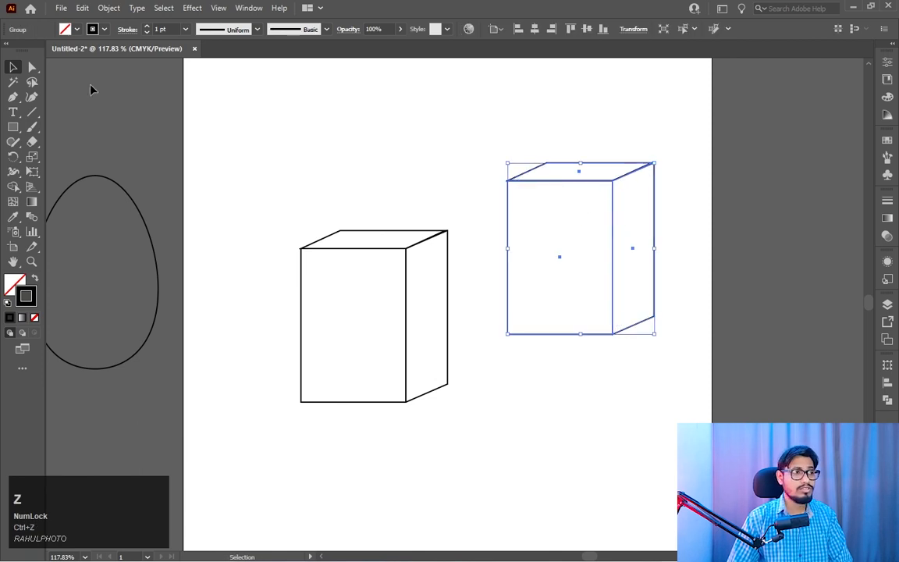
Step: Shorten the copied box into a flat lid by moving only its bottom anchor points straight up
click(32, 68)
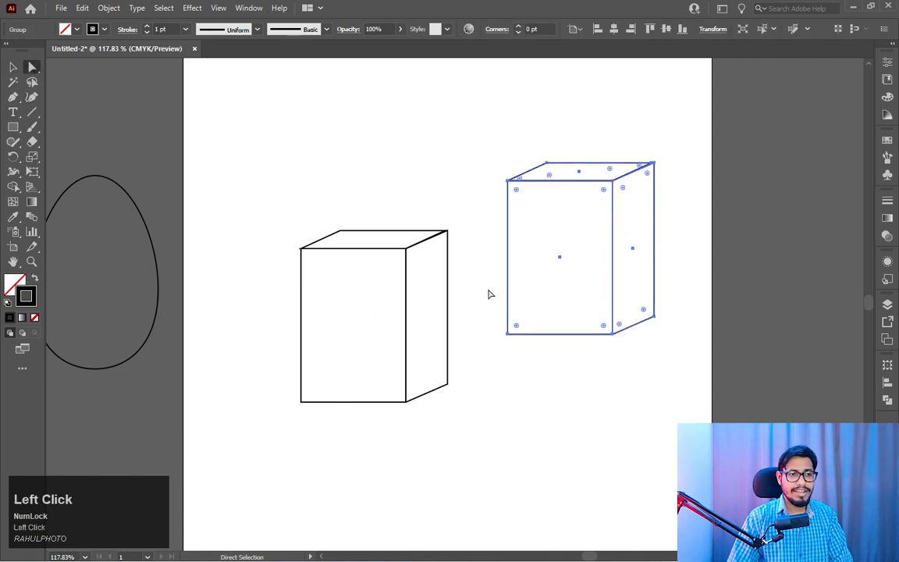
drag(489, 294, 666, 355)
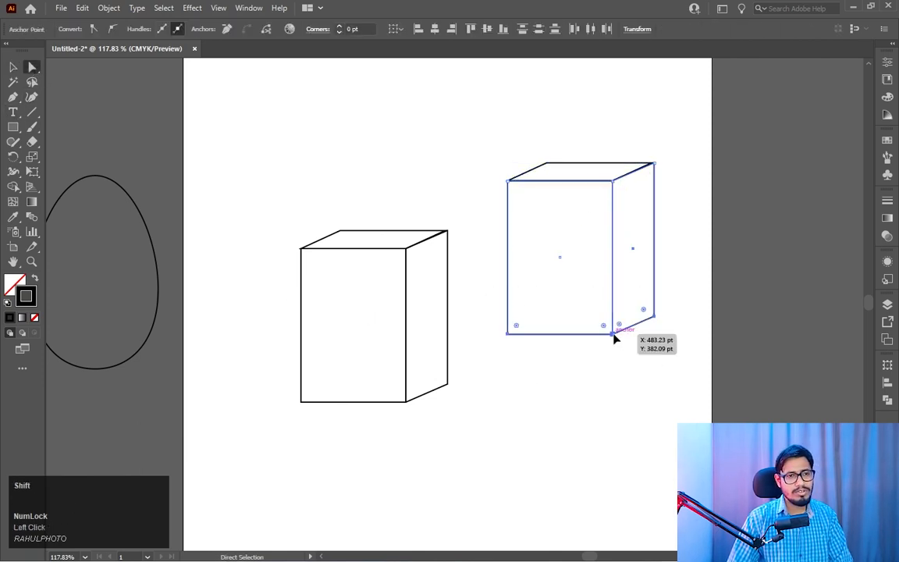
drag(614, 337, 613, 221)
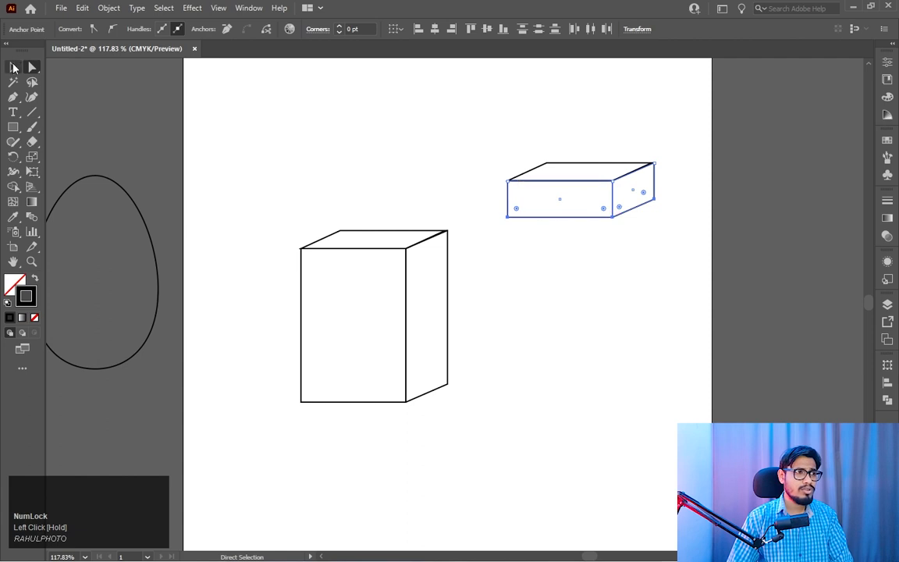
Step: Select the whole flat lid with the Selection tool and scale it up slightly and proportionally from its centre
click(13, 68)
drag(654, 217, 662, 227)
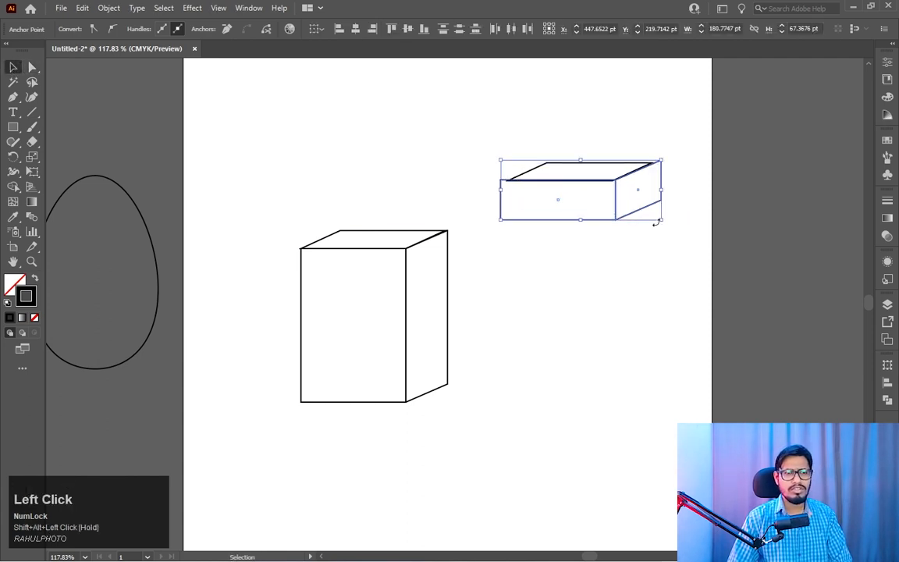
key(ctrl+z)
drag(682, 130, 515, 234)
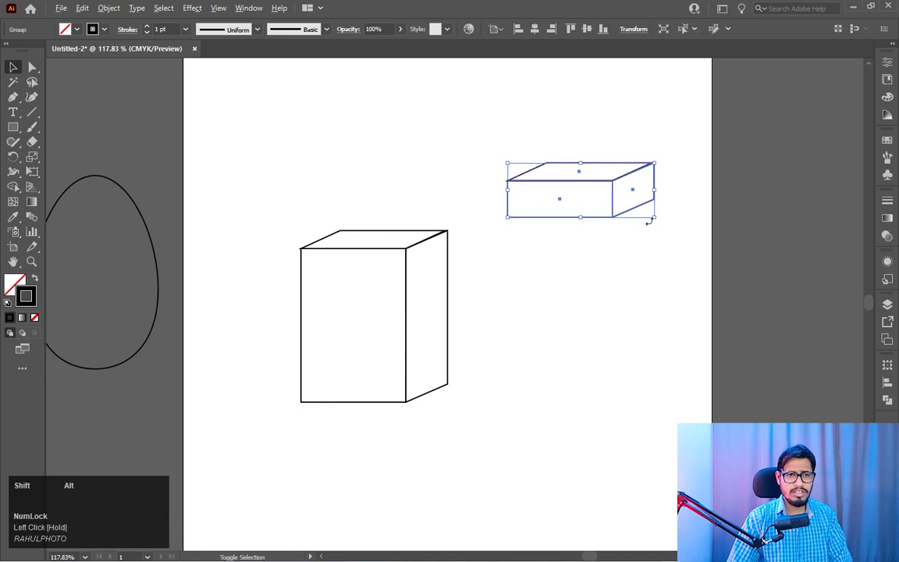
drag(654, 218, 667, 239)
Step: Group the flat lid and the tall box, each as its own group
key(ctrl+g)
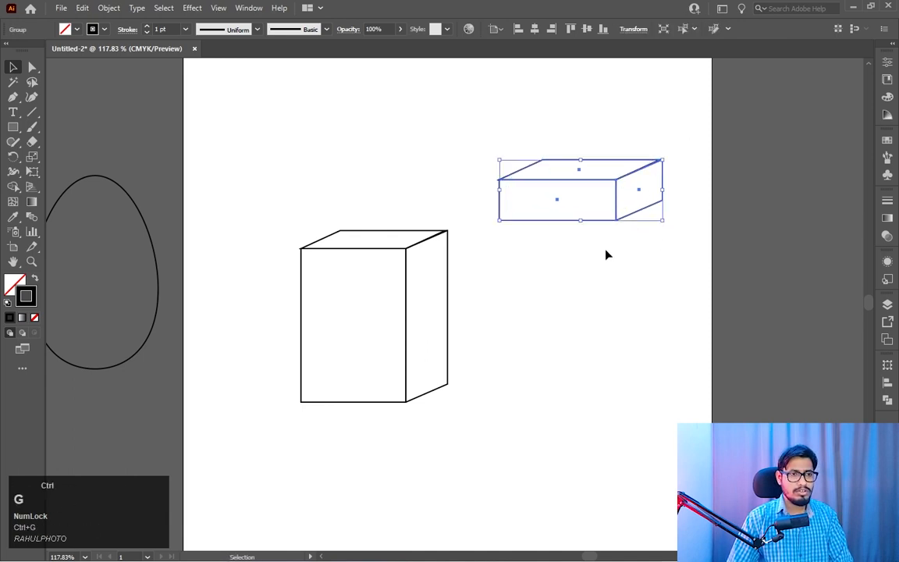
drag(466, 227, 235, 397)
key(ctrl+g)
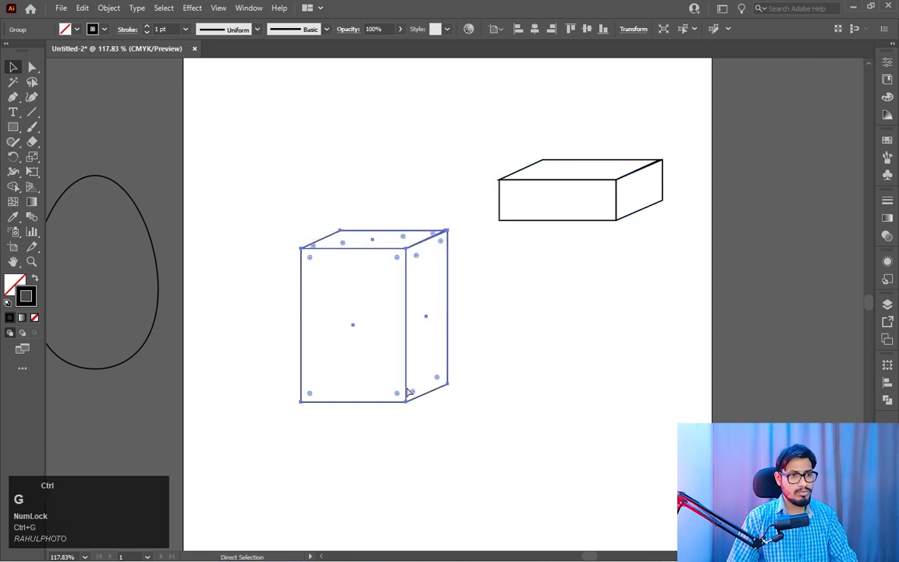
Step: Place the flat lid over the top of the tall box so that it overhangs the box's edges, and deselect it
click(618, 197)
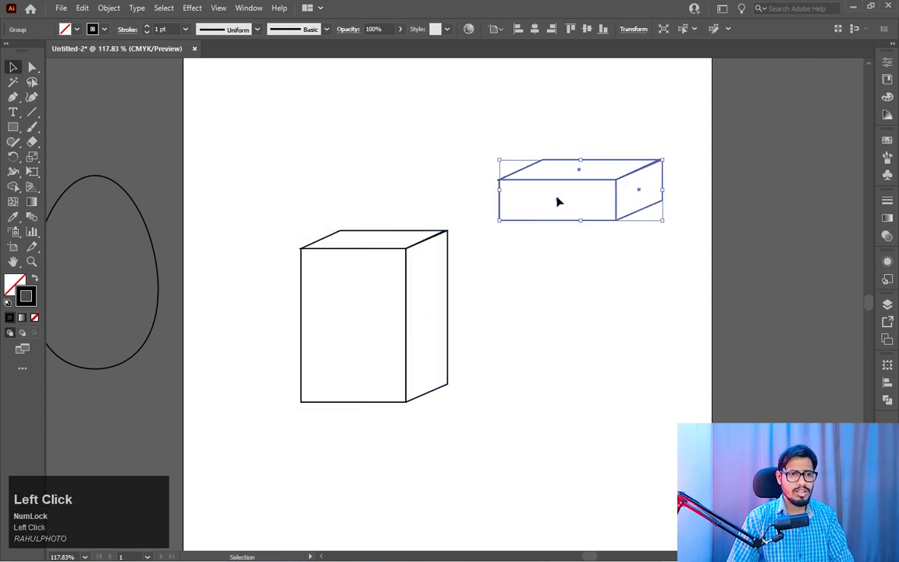
drag(616, 183, 409, 249)
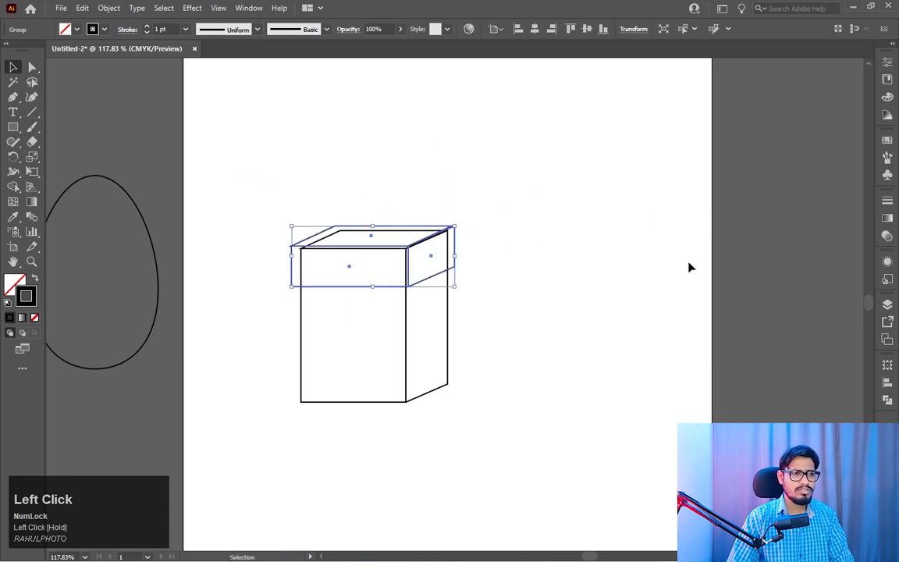
key(ctrl+=)
key(space)
drag(650, 303, 618, 236)
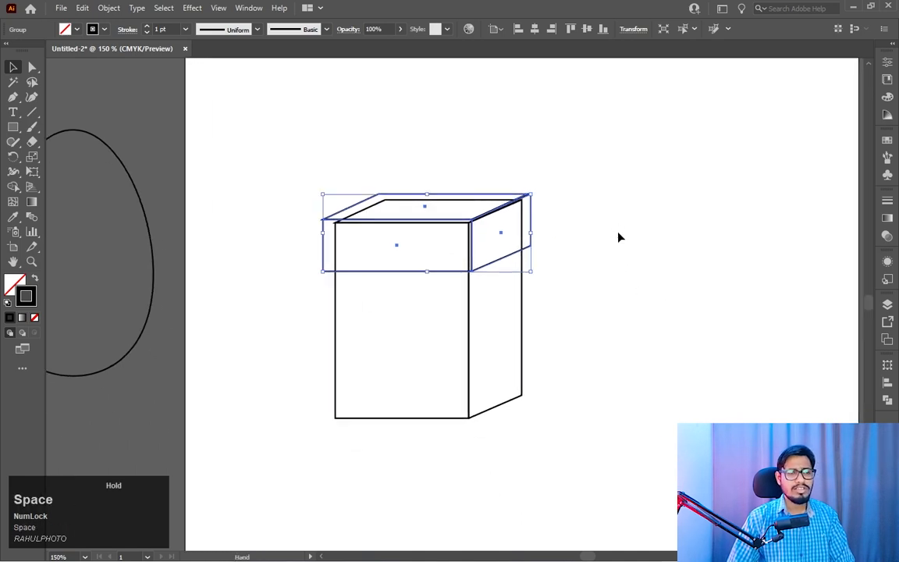
click(601, 281)
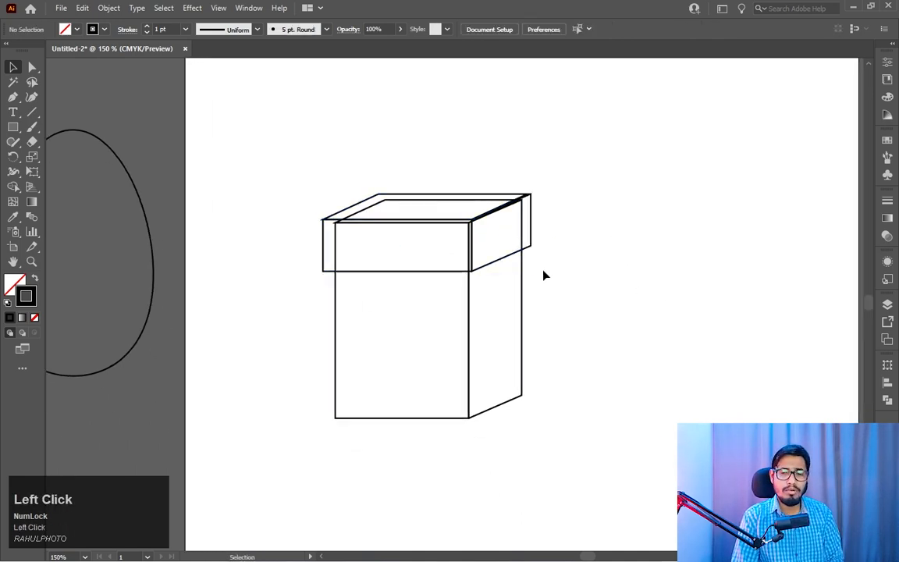
Step: Give the tall box the default white fill and black stroke and send it to the back, behind the lid
drag(570, 321, 392, 382)
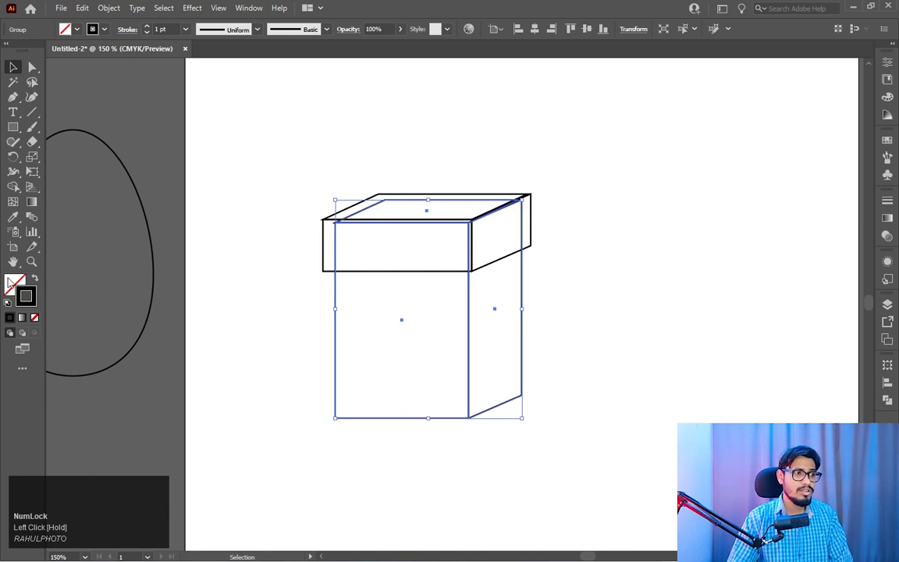
click(7, 302)
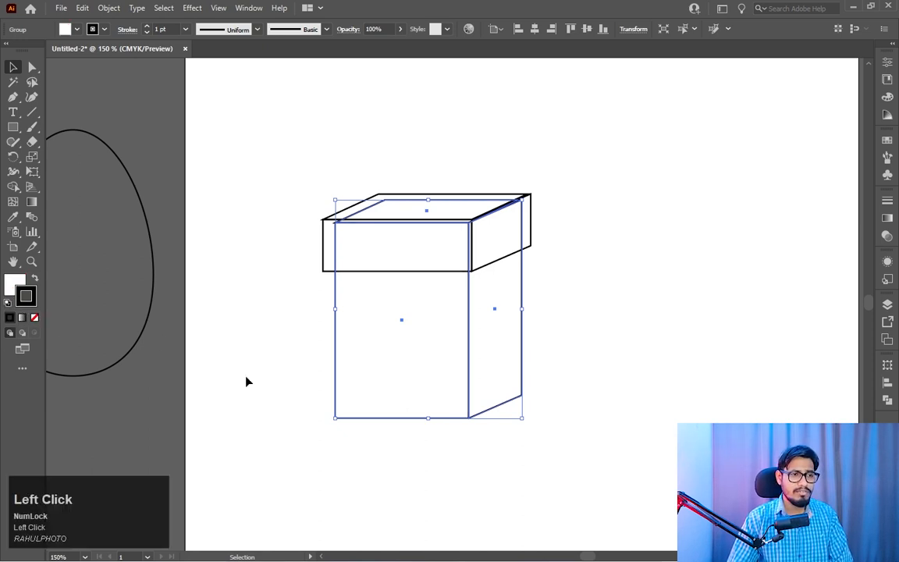
click(628, 280)
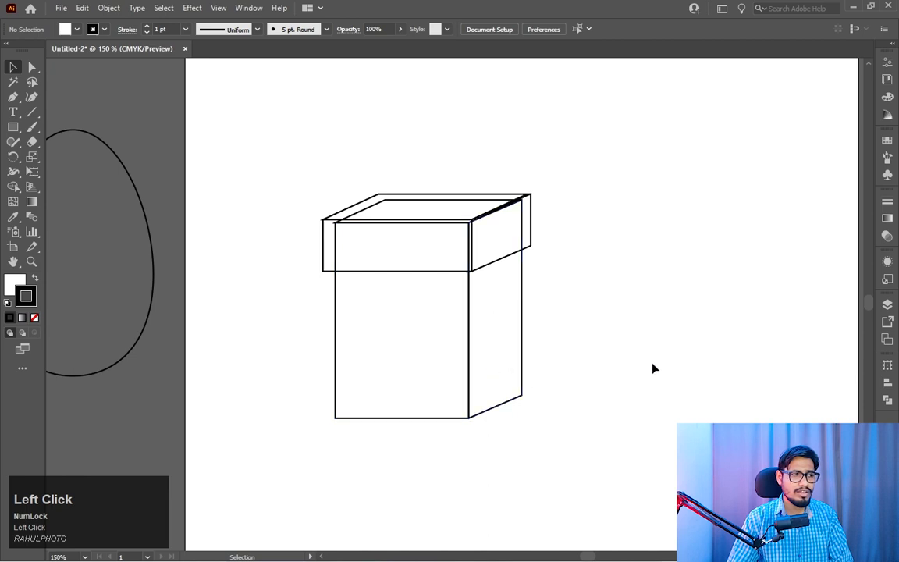
click(468, 347)
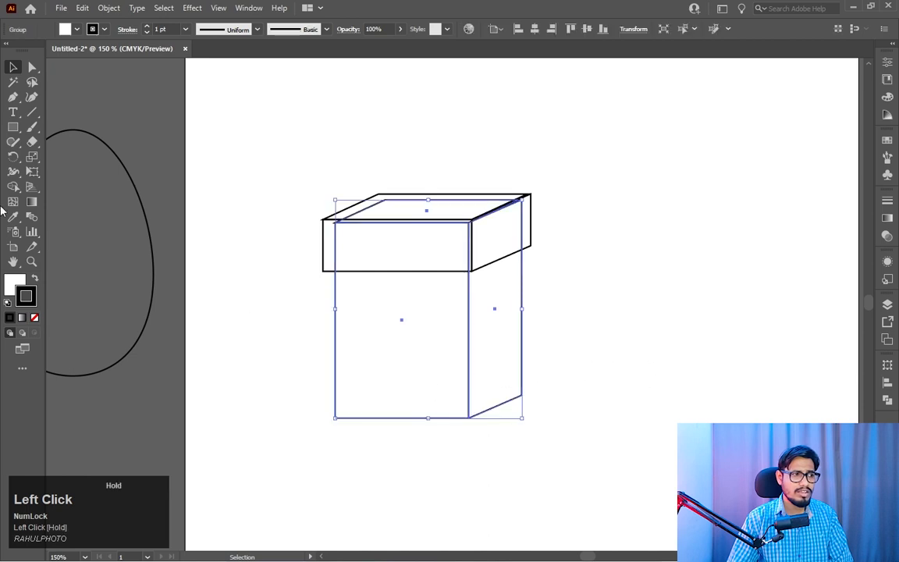
click(10, 288)
click(588, 309)
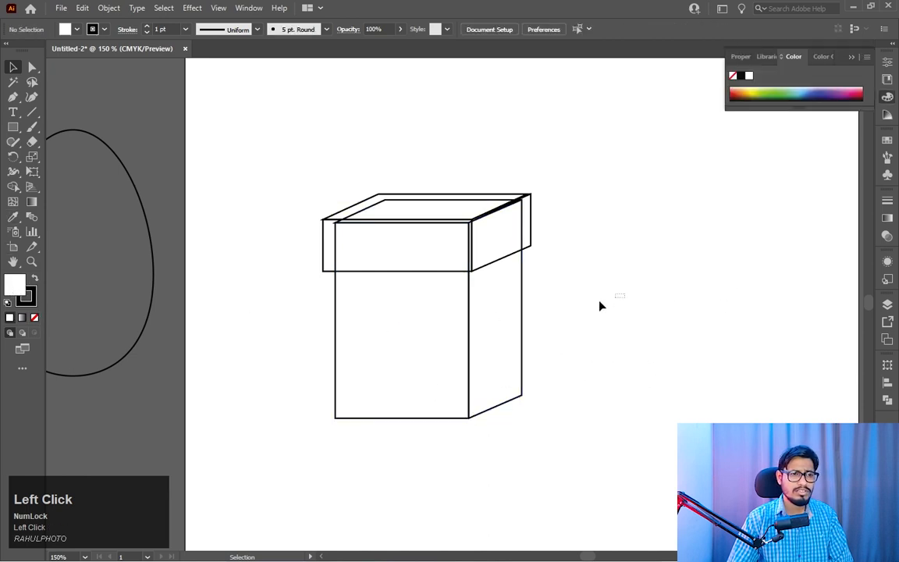
click(457, 284)
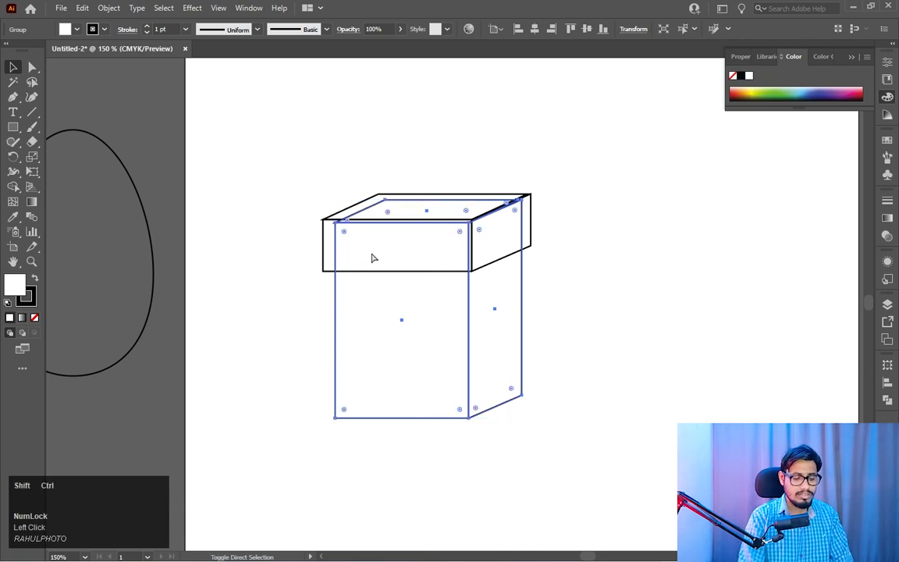
key(ctrl+shift+bracketleft)
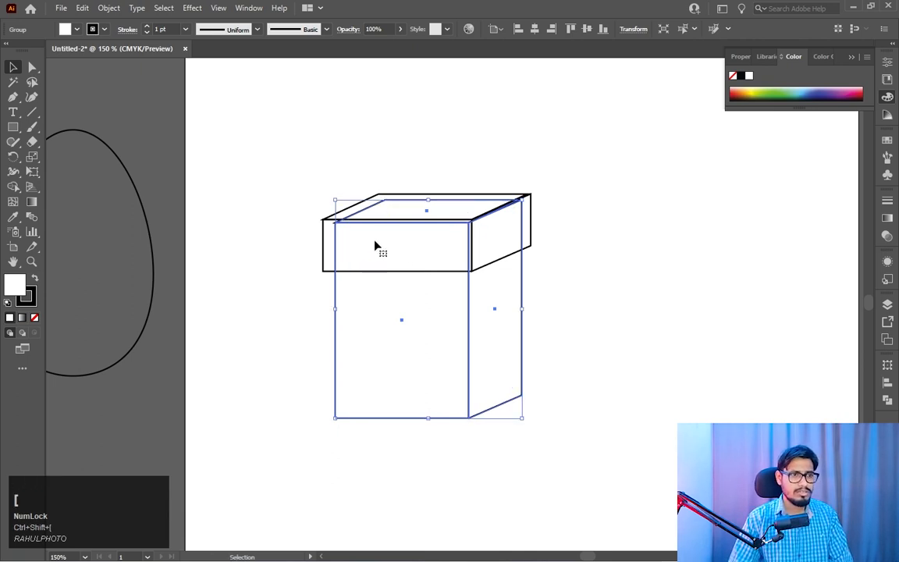
Step: Move the lid to the tall box's left edge and scale it proportionally down to the box's width
click(358, 246)
drag(318, 233, 337, 235)
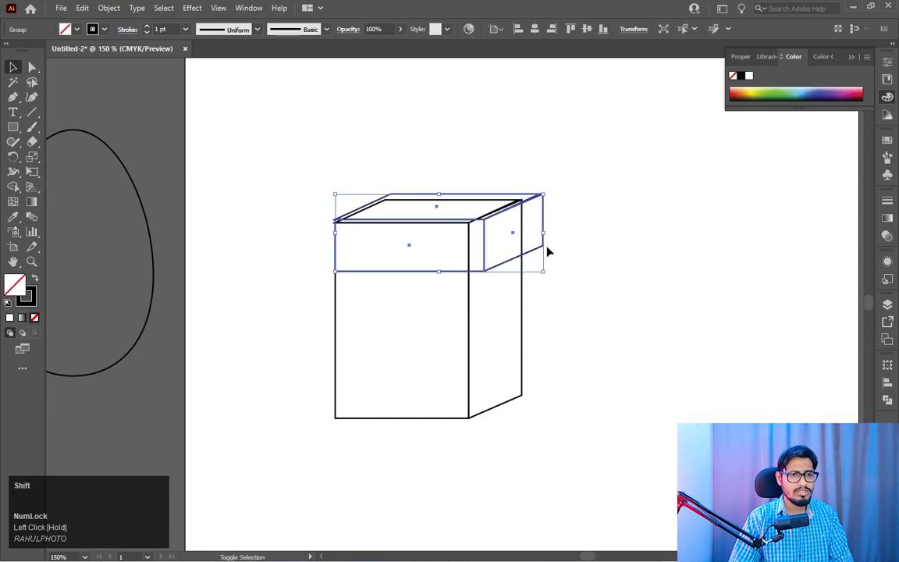
drag(545, 231, 521, 231)
click(584, 247)
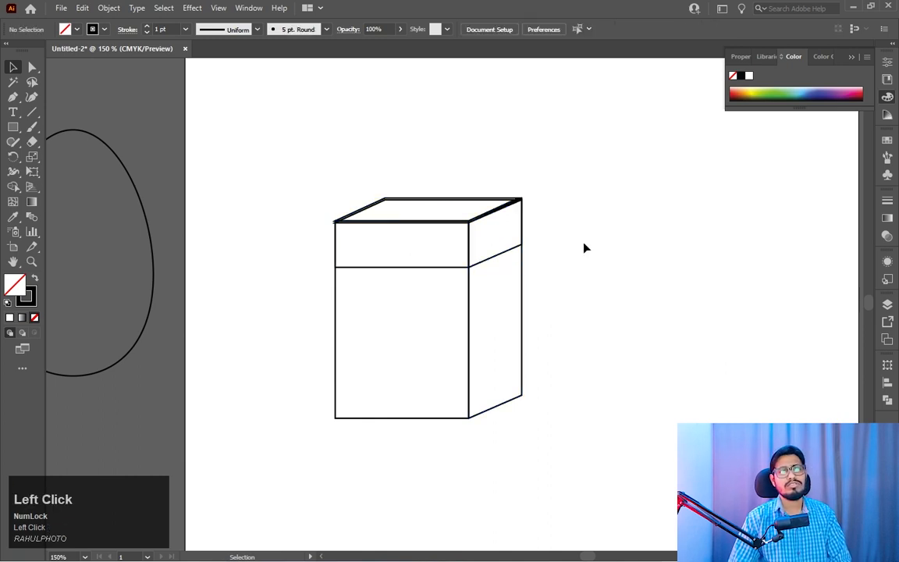
click(499, 262)
mouse_move(429, 267)
mouse_down()
mouse_move(435, 303)
mouse_move(433, 270)
mouse_up()
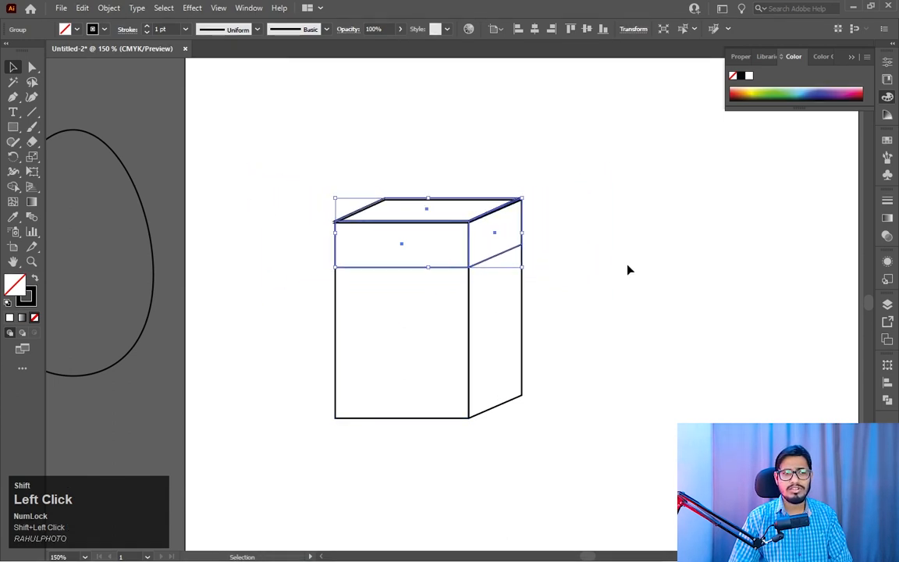
Step: Select the box and lid together and move them off the artboard onto the pasteboard on its right side
click(627, 270)
key(z)
drag(534, 267, 452, 202)
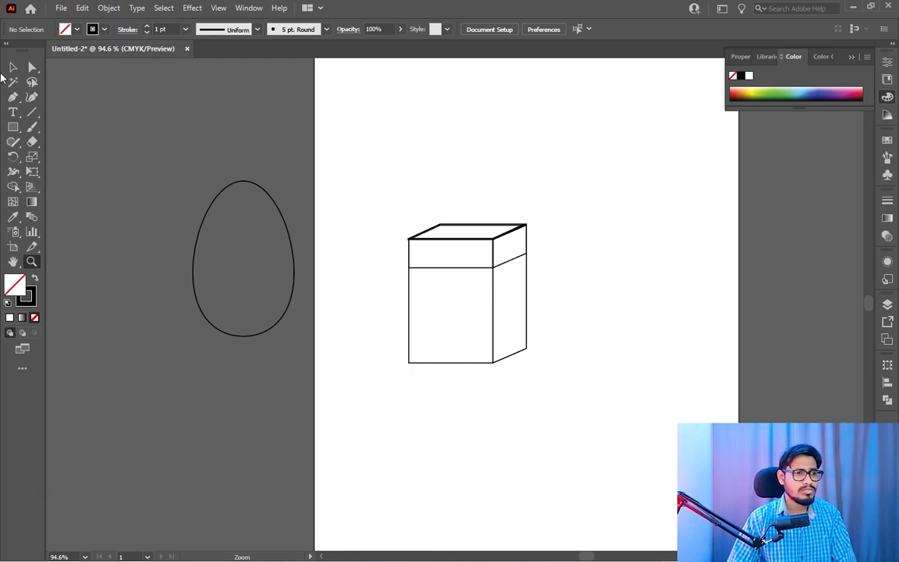
click(12, 67)
drag(544, 333, 437, 405)
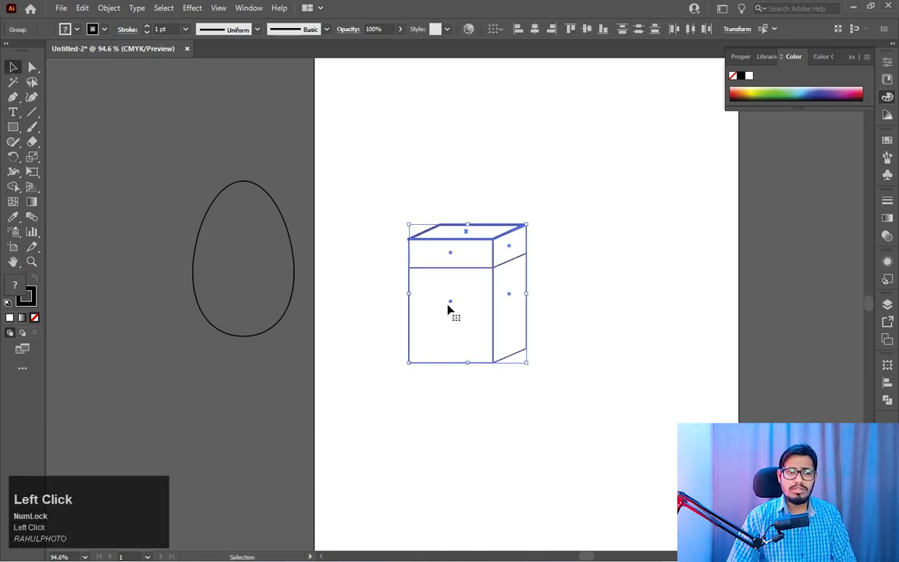
drag(448, 310, 629, 243)
drag(720, 225, 817, 201)
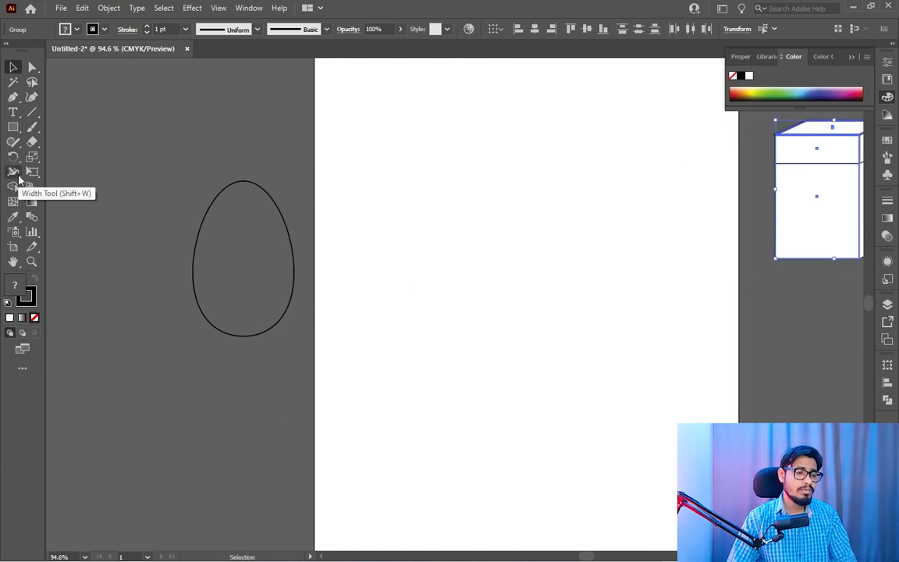
Step: Draw a tall, upright ellipse in the middle of the emptied artboard
right_click(13, 131)
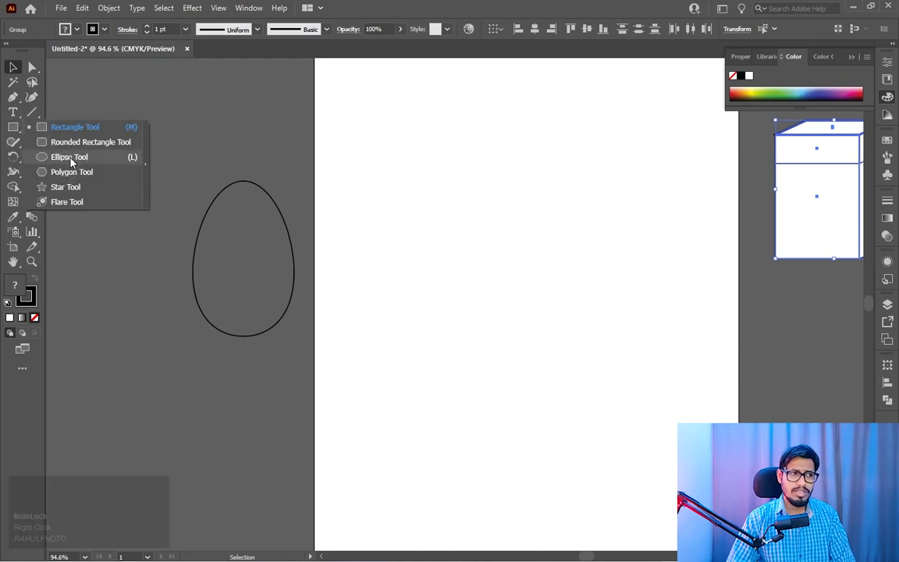
click(71, 159)
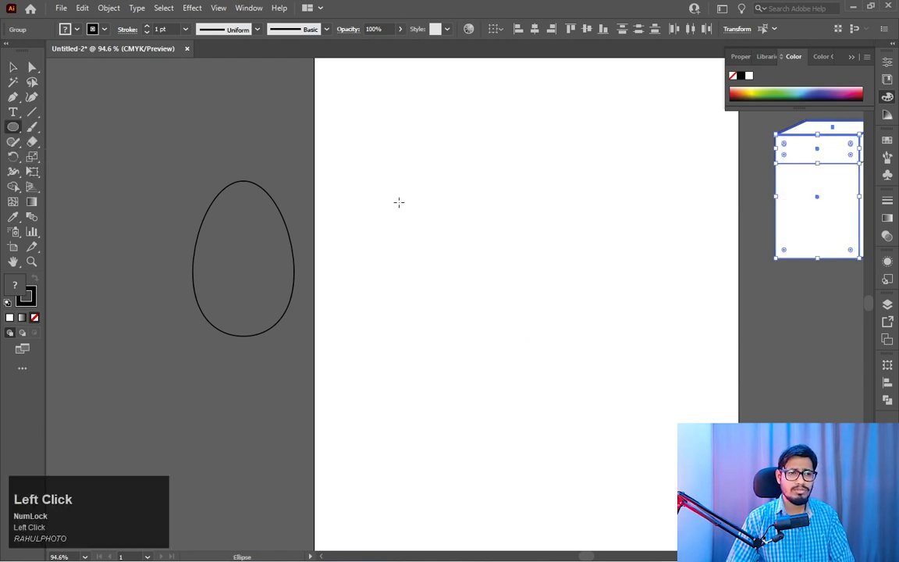
drag(401, 170, 557, 426)
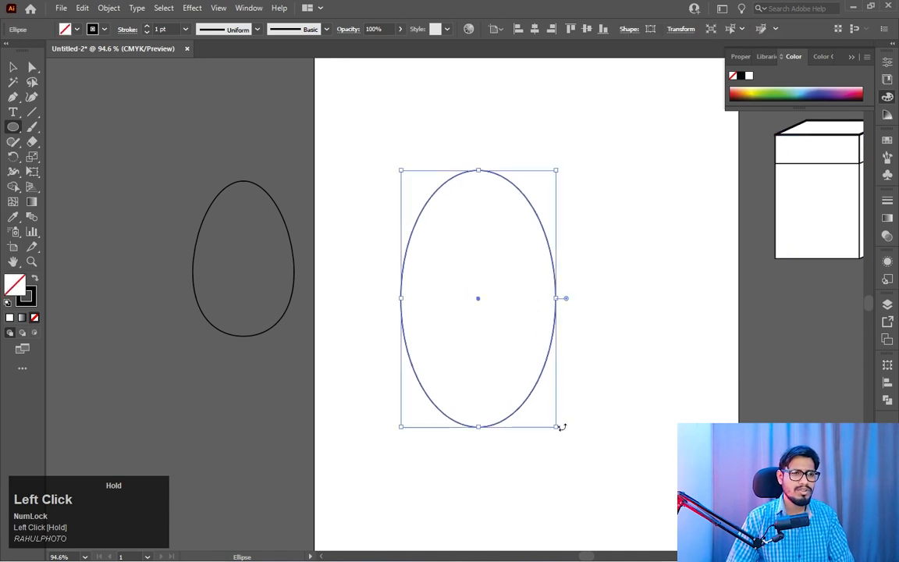
Step: Lengthen both direction handles of the ellipse's top anchor point outward to broaden its upper curve
click(32, 67)
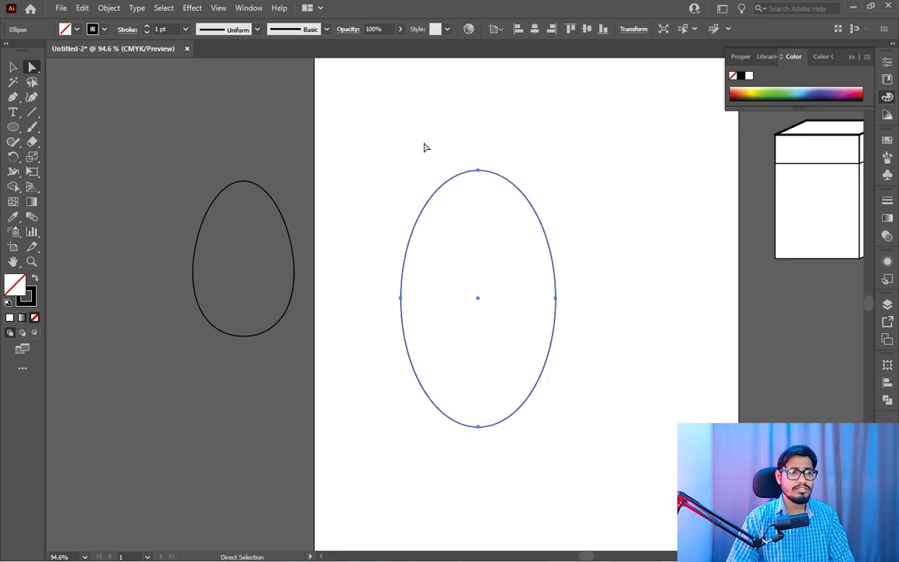
drag(423, 142, 538, 171)
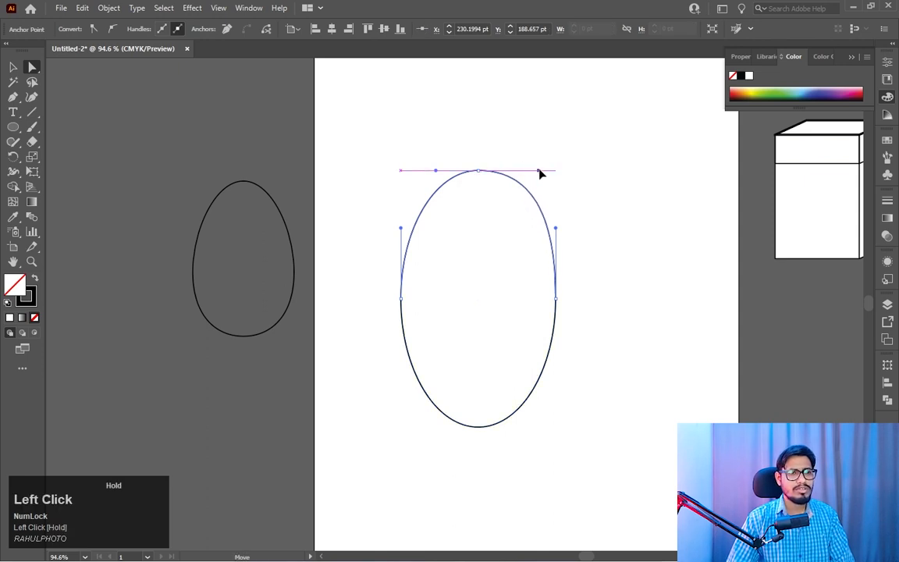
drag(435, 171, 424, 173)
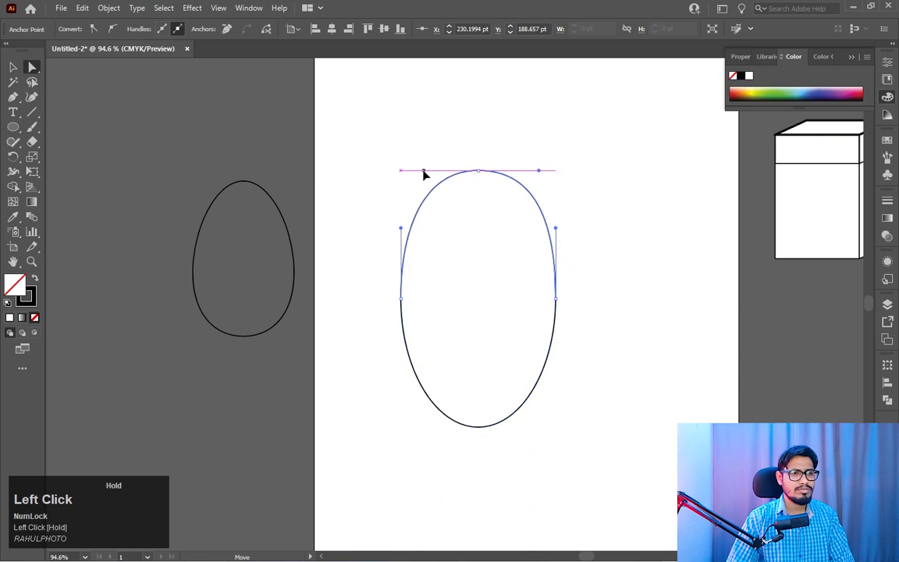
Step: Tilt the right anchor's handles and move that anchor inward to dent the side, nudge the left anchor slightly outward, and deselect
drag(586, 293, 535, 308)
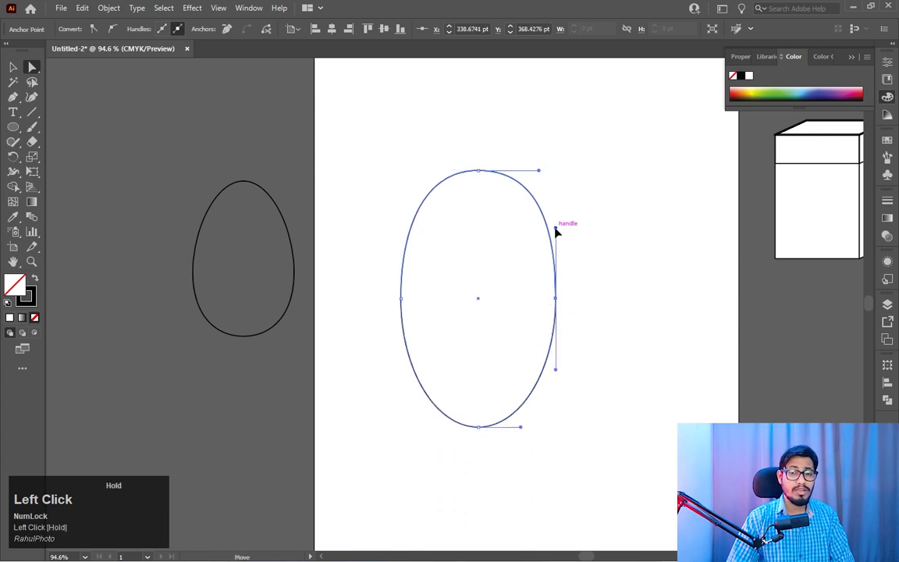
drag(556, 228, 596, 232)
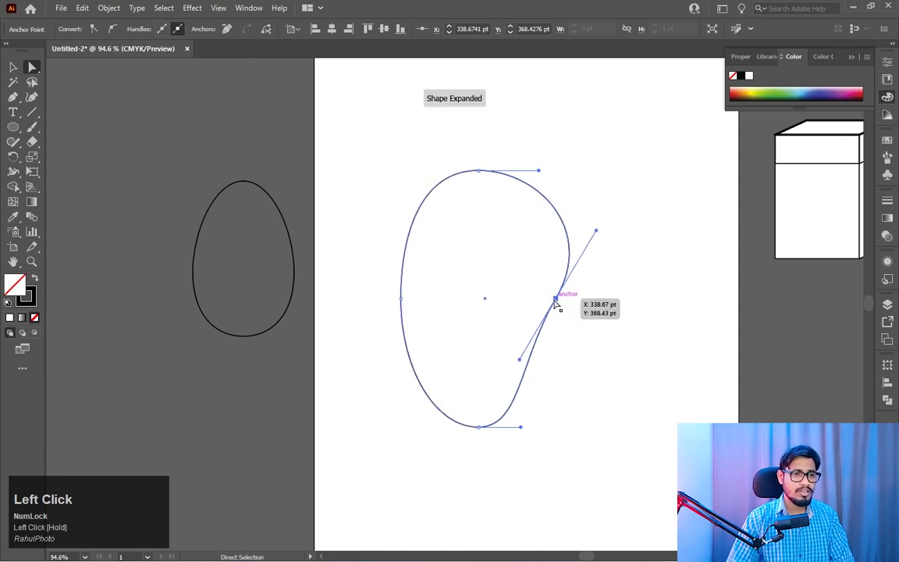
drag(558, 301, 546, 291)
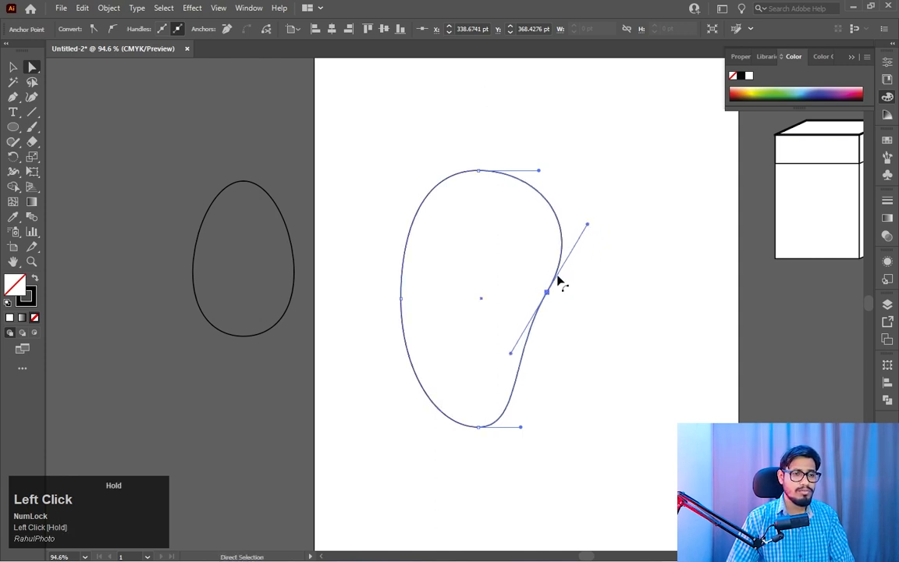
drag(587, 225, 596, 221)
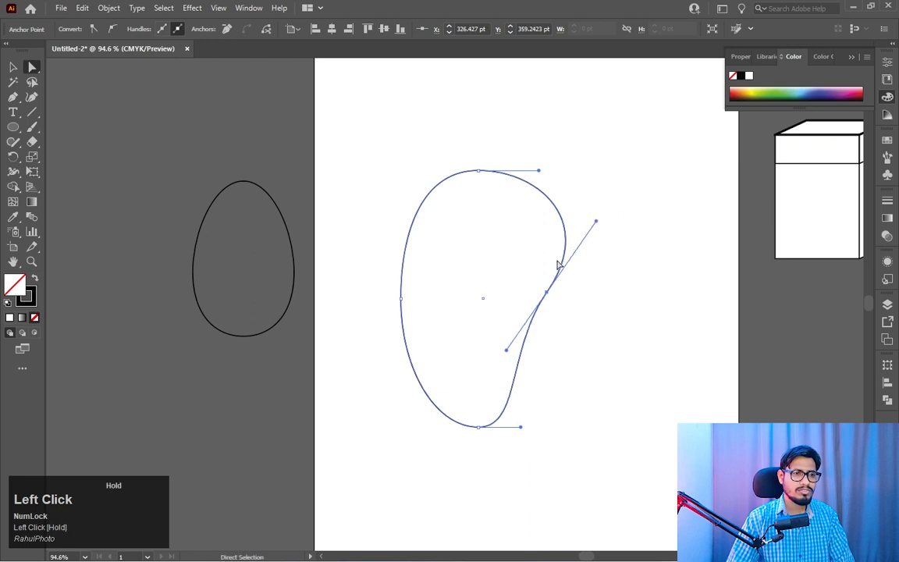
drag(401, 298, 399, 299)
click(630, 332)
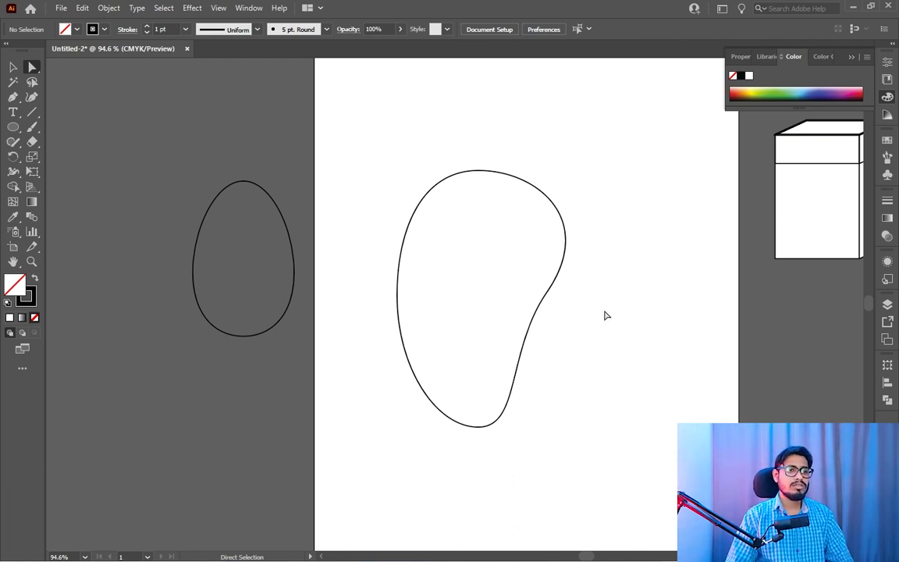
Step: Fine-tune the bean shape's right-side indent by adjusting that anchor's position and upper handle, and deselect the shape
drag(579, 281, 489, 350)
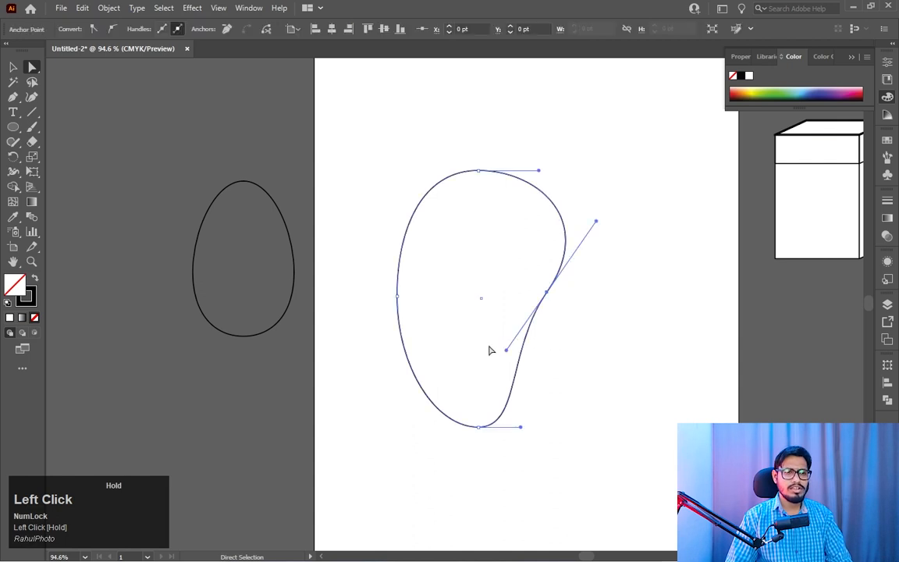
drag(596, 223, 599, 219)
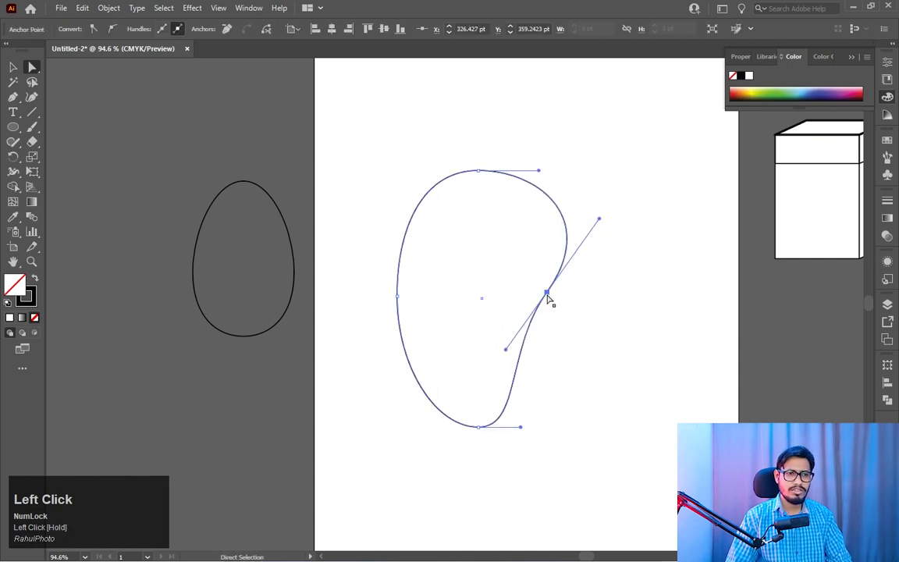
drag(547, 296, 501, 316)
click(607, 301)
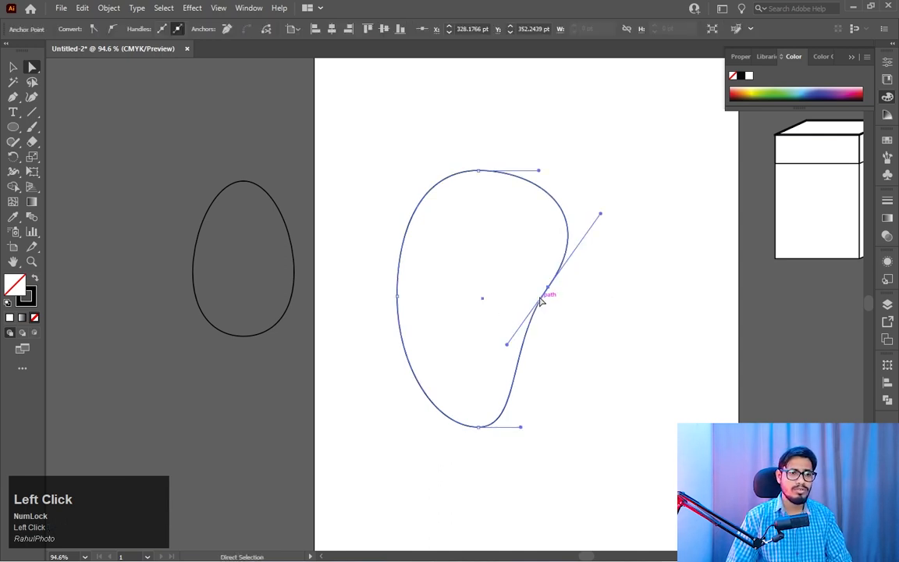
drag(549, 289, 544, 294)
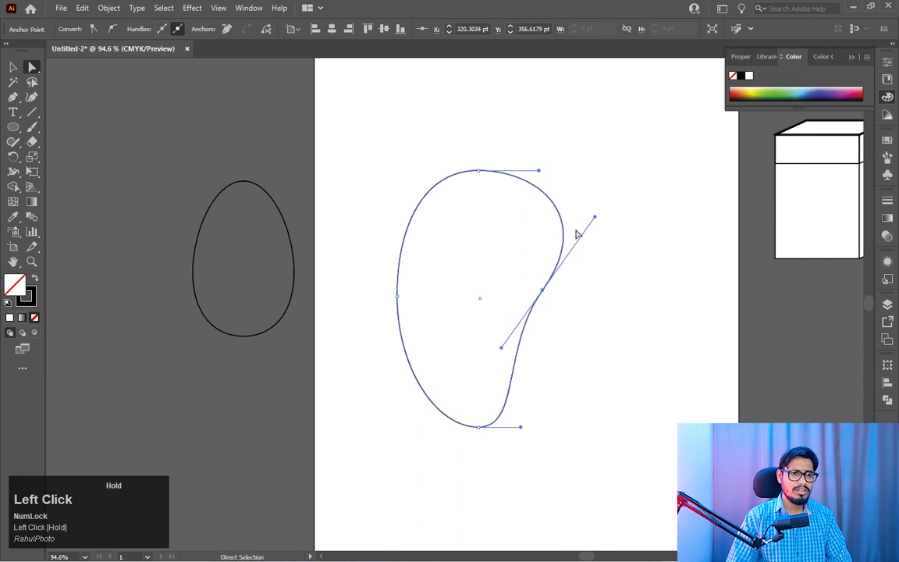
drag(595, 214, 598, 215)
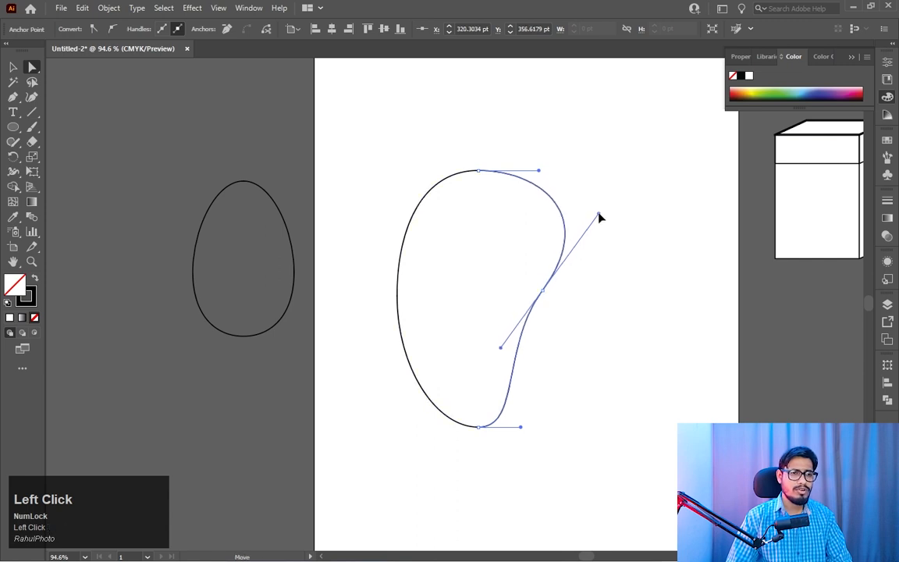
click(624, 251)
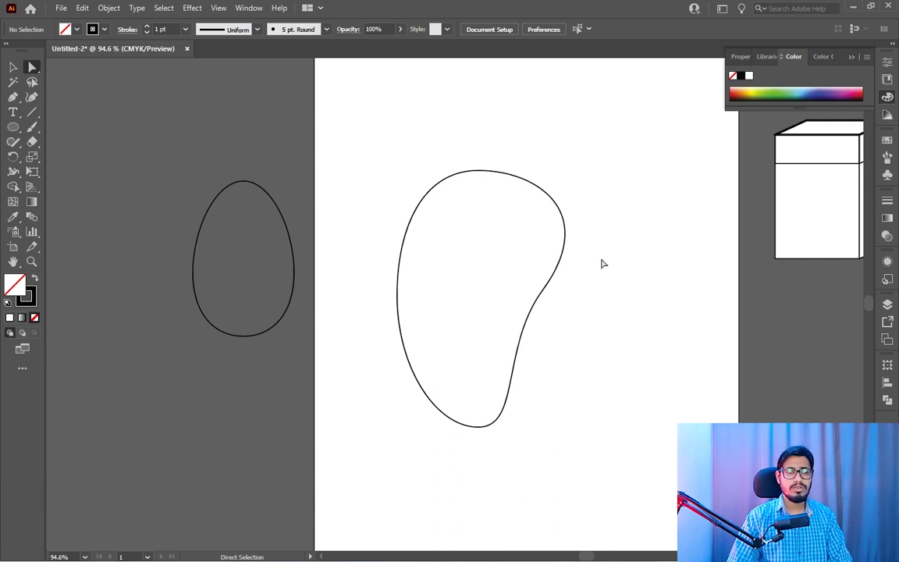
Step: Move the bean shape onto the pasteboard left of the artboard and give it the default white fill and black stroke
click(538, 300)
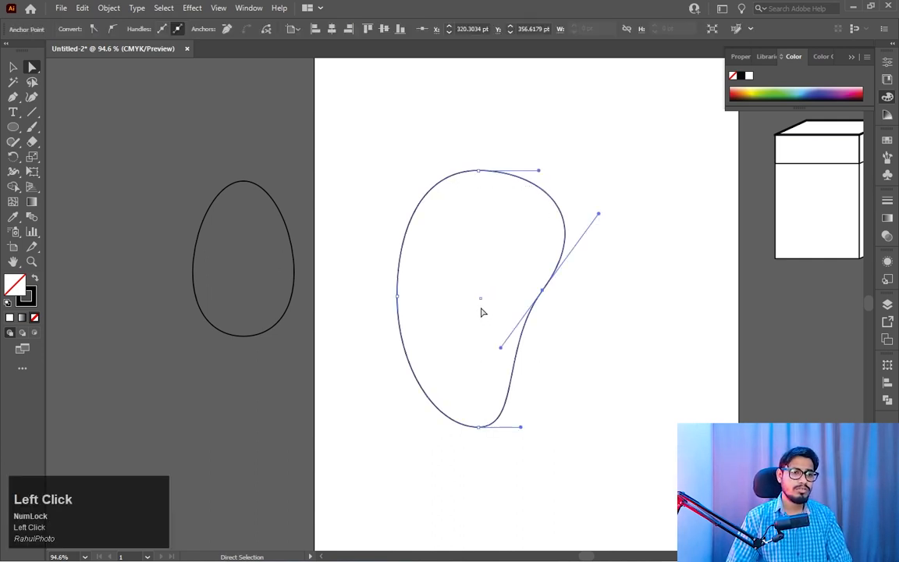
drag(482, 303, 104, 381)
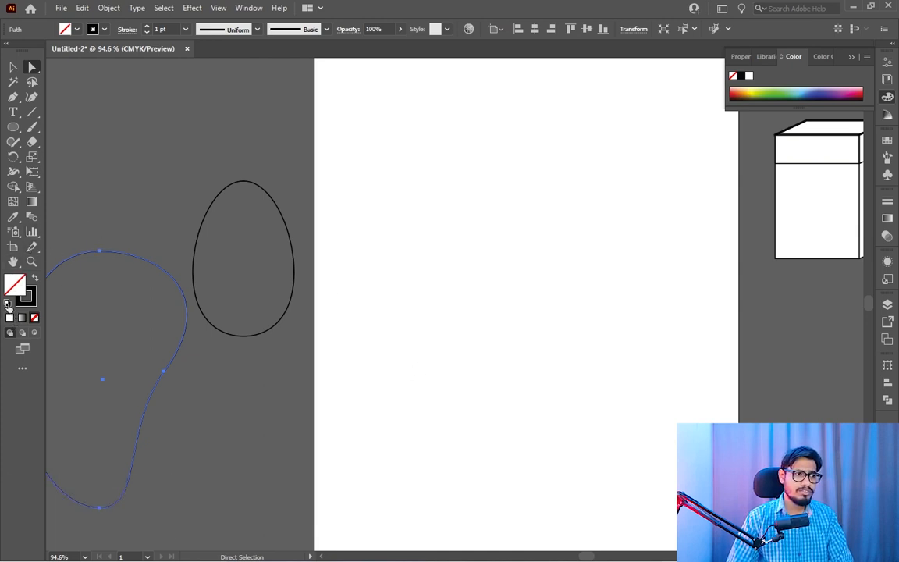
click(7, 303)
Step: Apply the default white fill and black stroke to the egg on the pasteboard and deselect it
drag(171, 190, 303, 329)
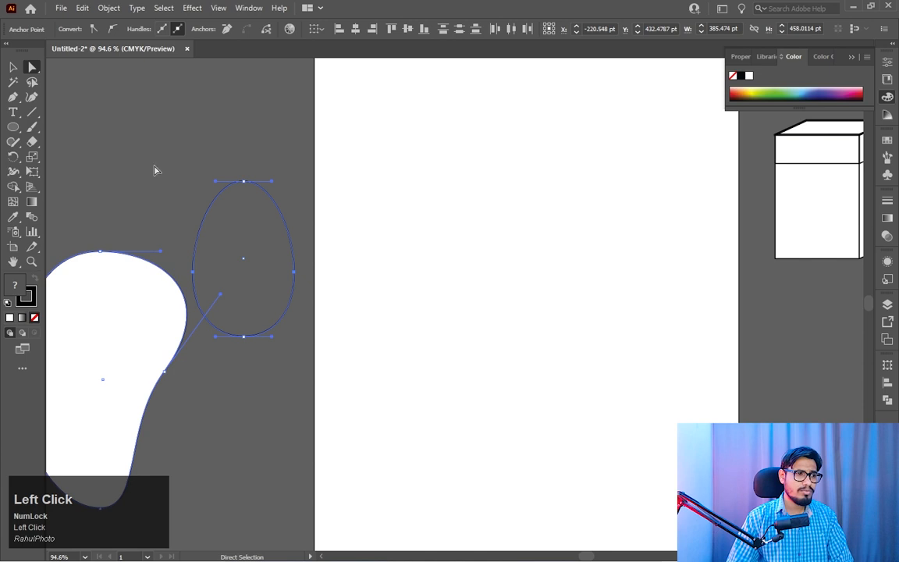
drag(154, 167, 258, 237)
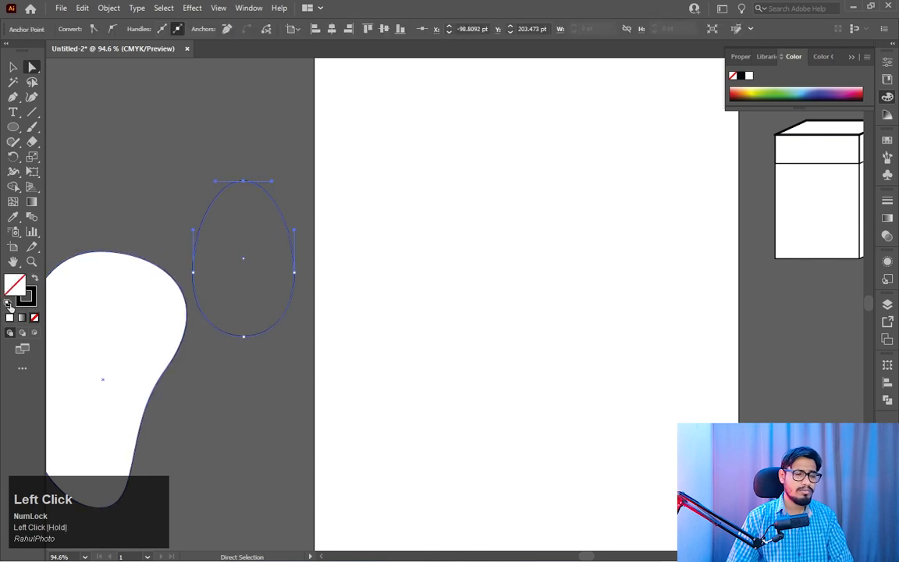
click(8, 304)
click(596, 323)
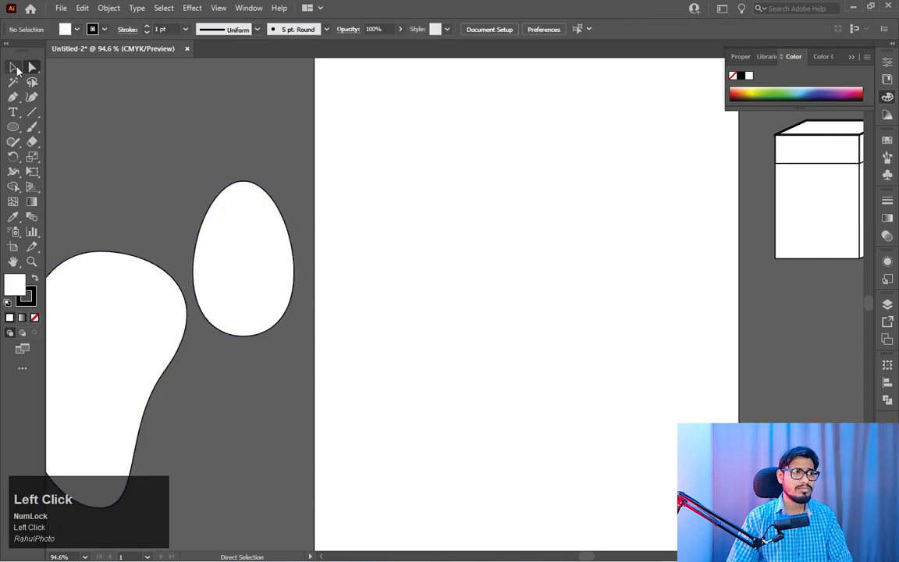
Step: Draw a large square in the middle of the artboard with the Rectangle tool
right_click(12, 126)
click(61, 128)
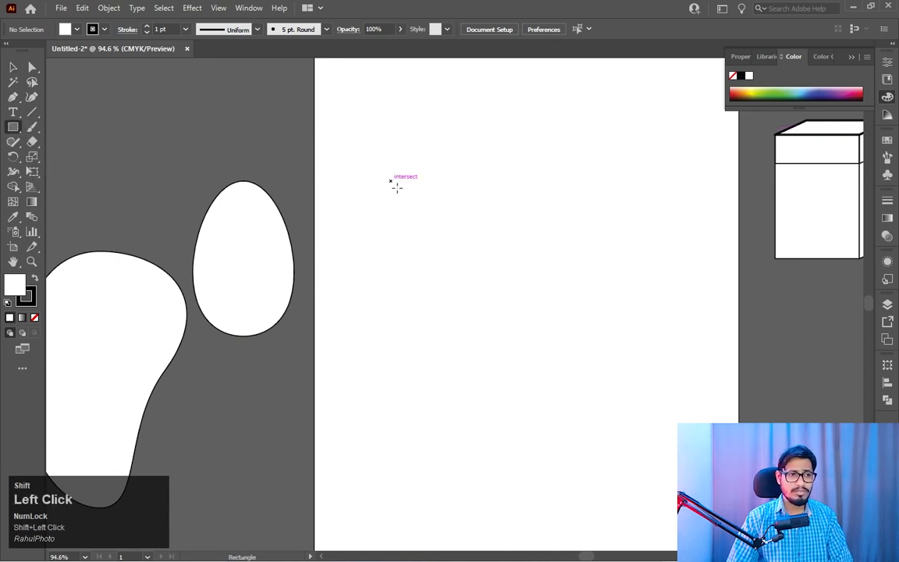
drag(391, 181, 559, 349)
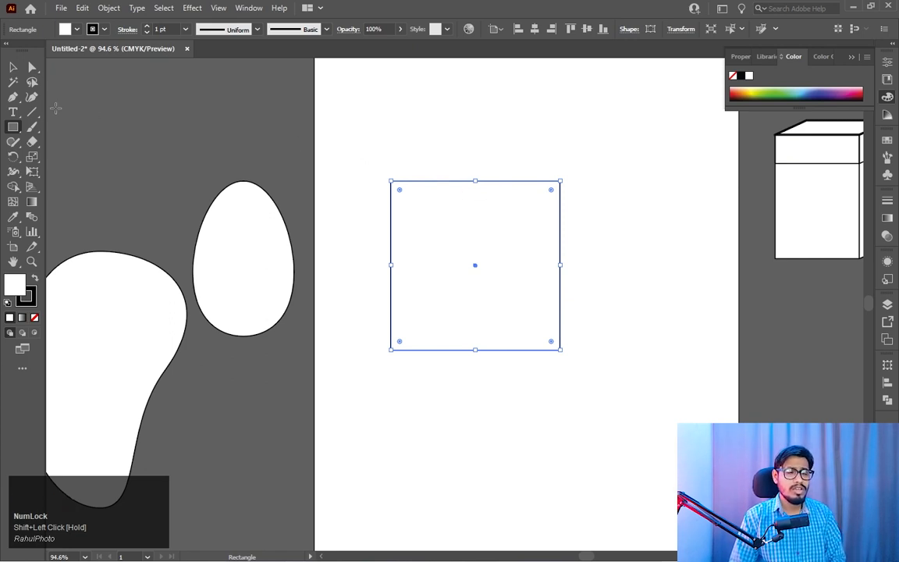
Step: Select the square for direct editing so that its anchor points and corner widgets are exposed
key(z)
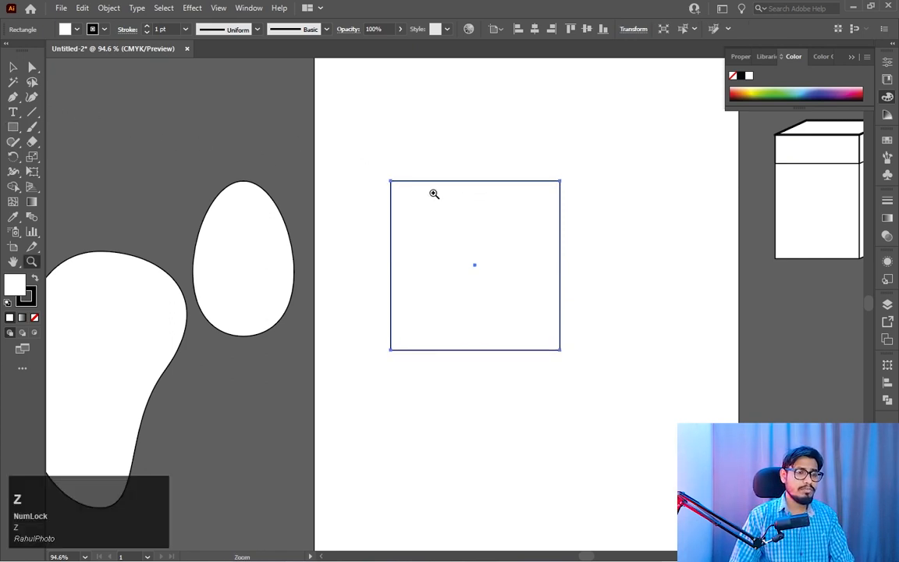
drag(468, 190, 418, 223)
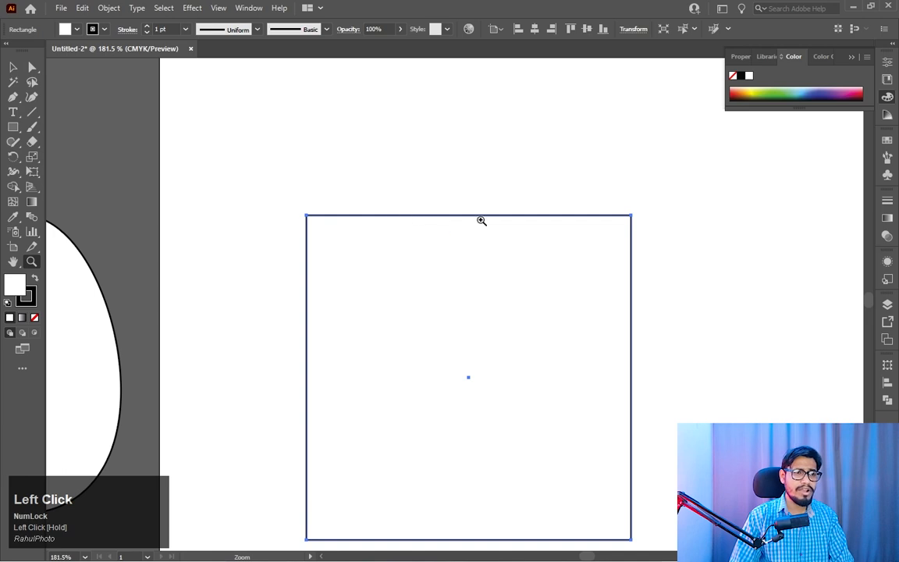
click(12, 67)
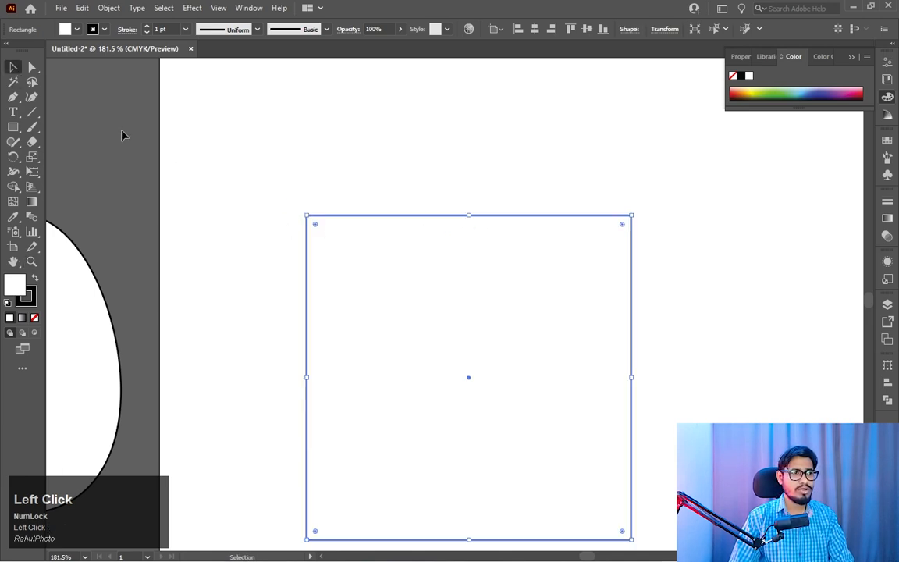
click(32, 67)
key(space)
drag(488, 198, 481, 149)
drag(234, 115, 646, 471)
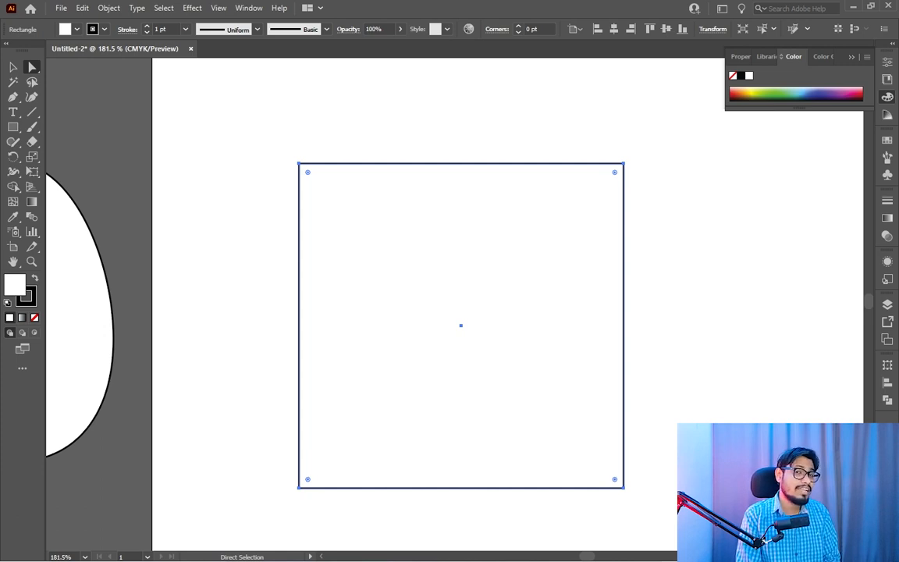
Step: Add an anchor point at the midpoint of the square's top edge with the Pen tool
right_click(17, 100)
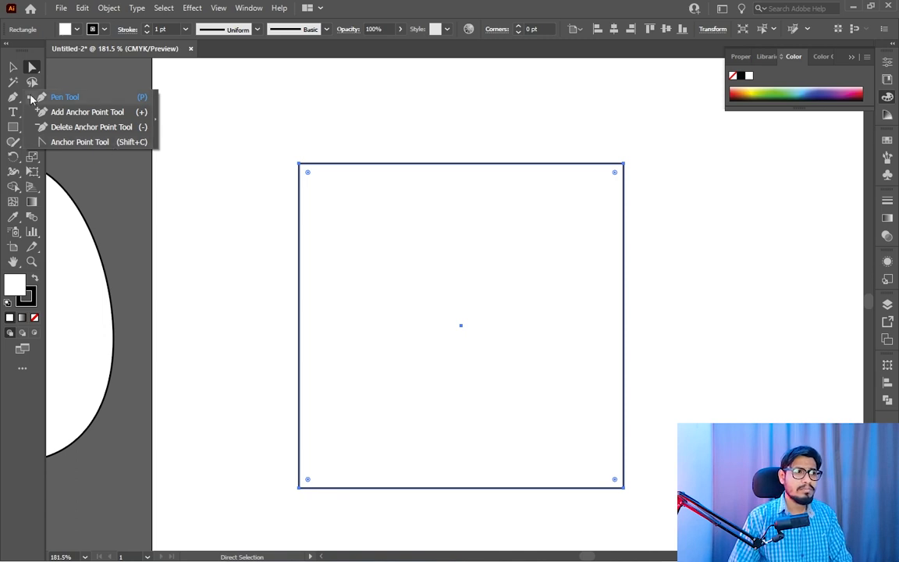
click(65, 97)
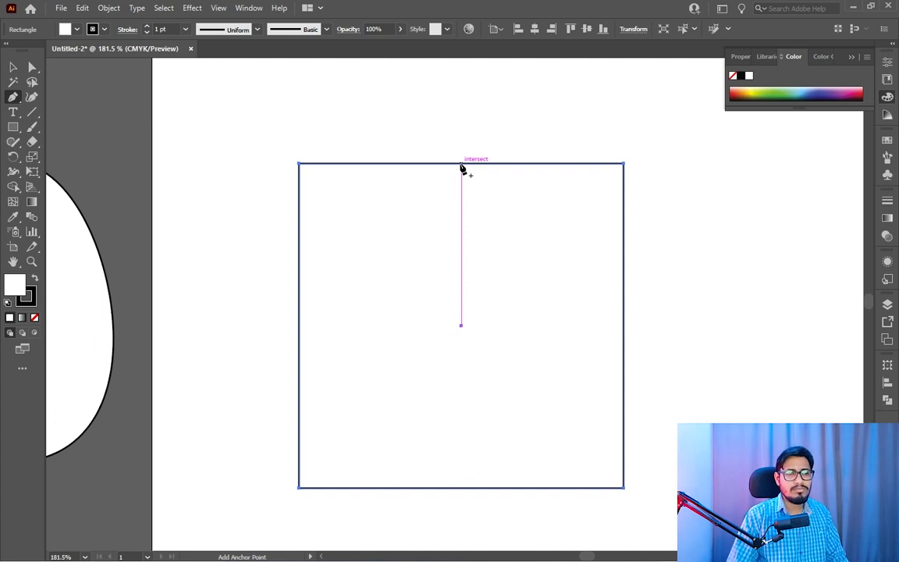
click(460, 326)
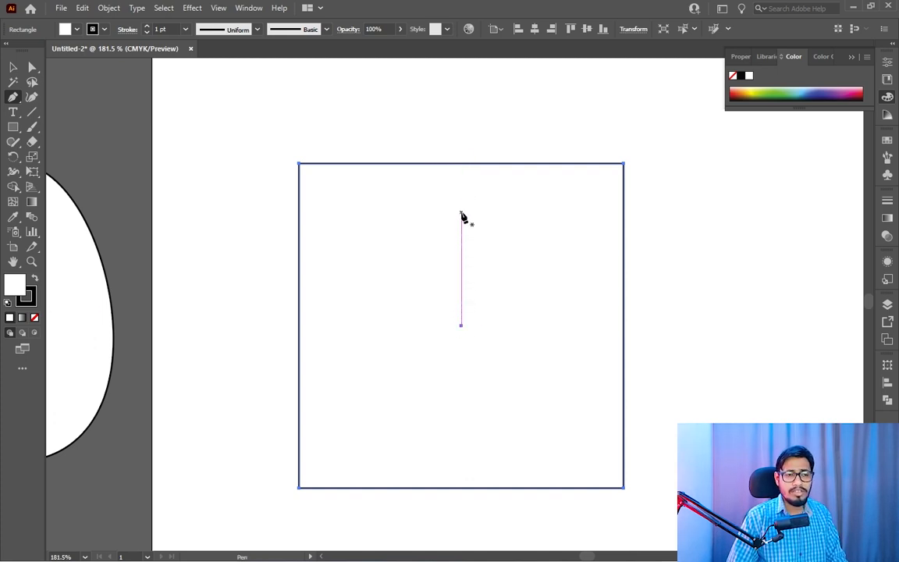
click(461, 164)
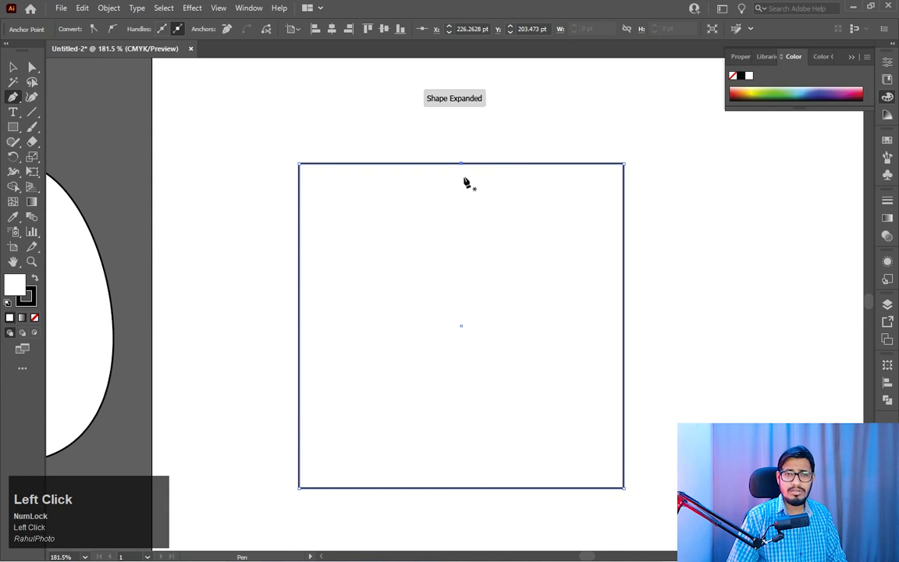
Step: Undo the anchor point added on the top edge and remove the square's top-left corner point with the Pen tool
key(ctrl)
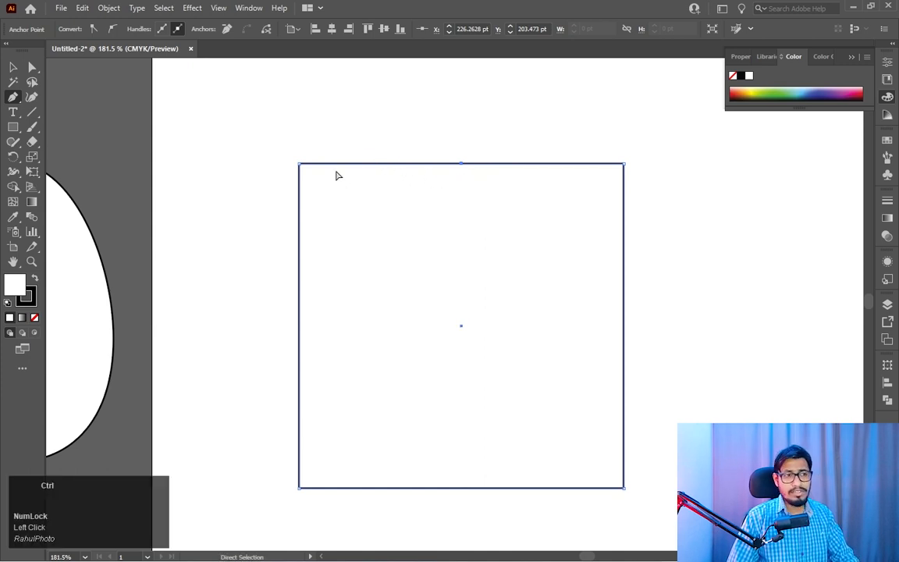
key(ctrl+z)
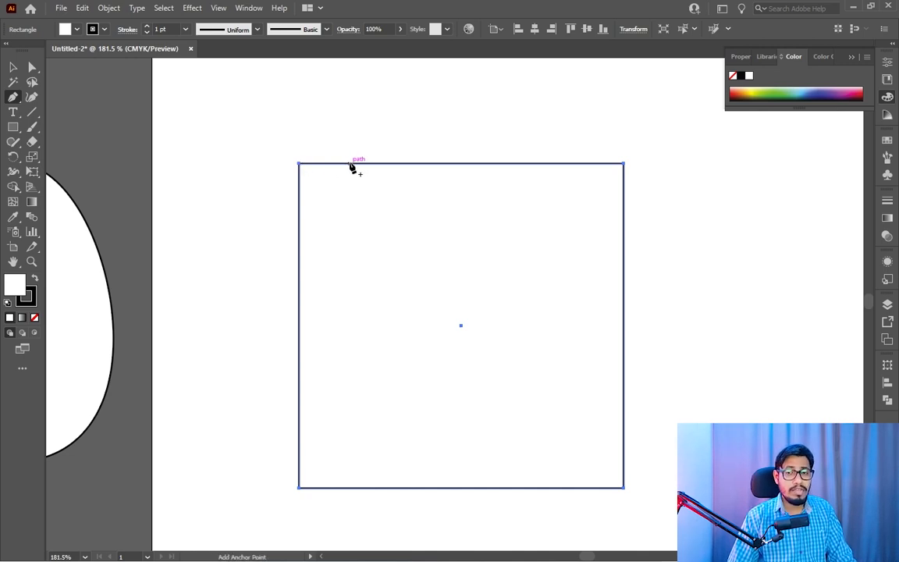
click(300, 165)
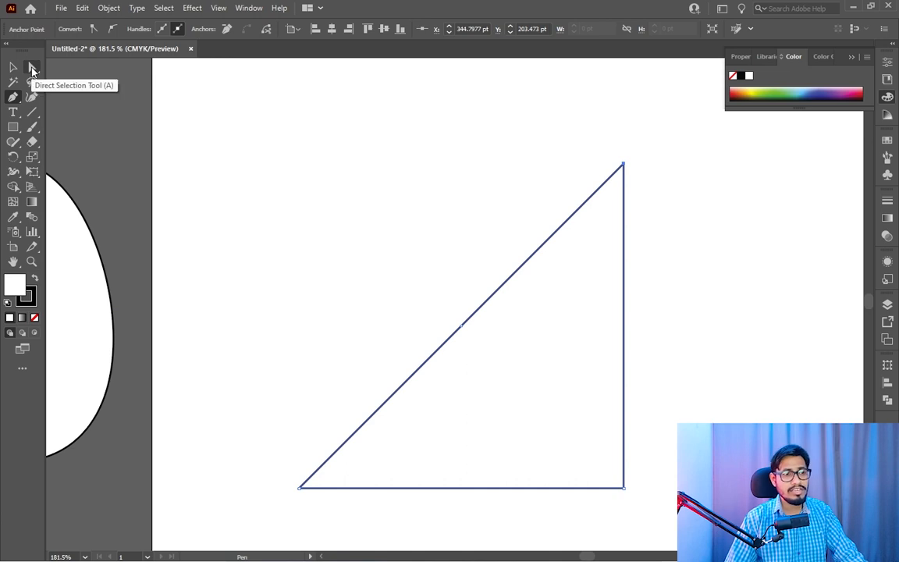
Step: Move the triangle by its diagonal edge with the Direct Selection tool, and undo back to the original square
click(32, 69)
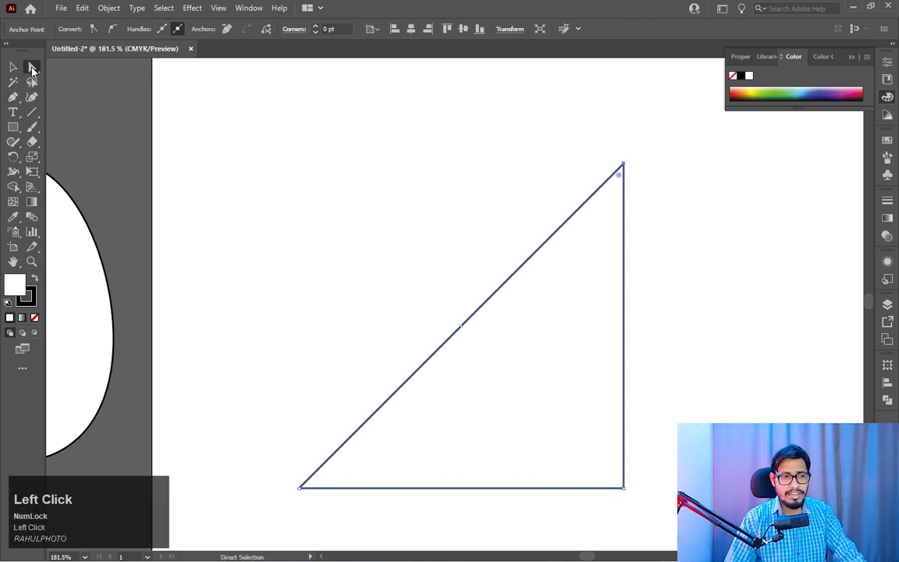
drag(450, 292, 479, 360)
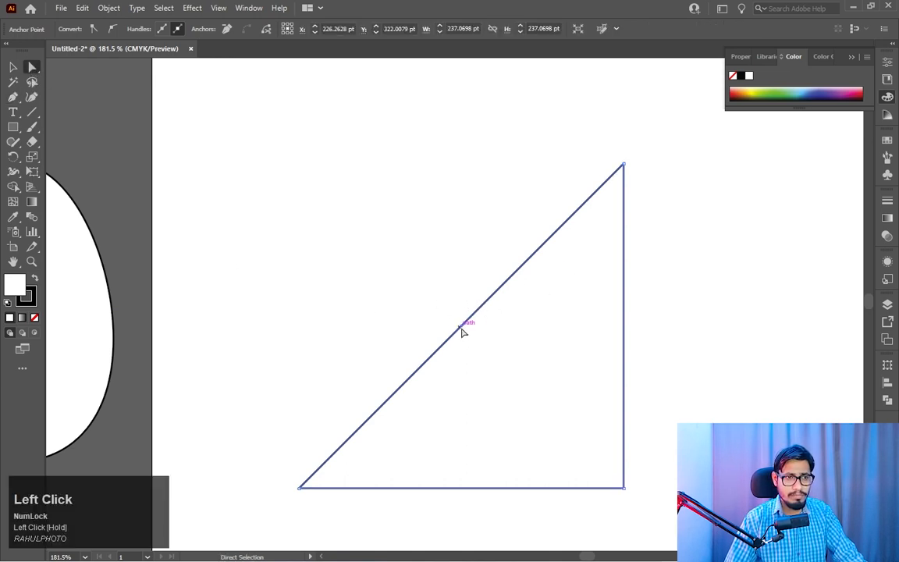
drag(463, 327, 441, 299)
click(438, 301)
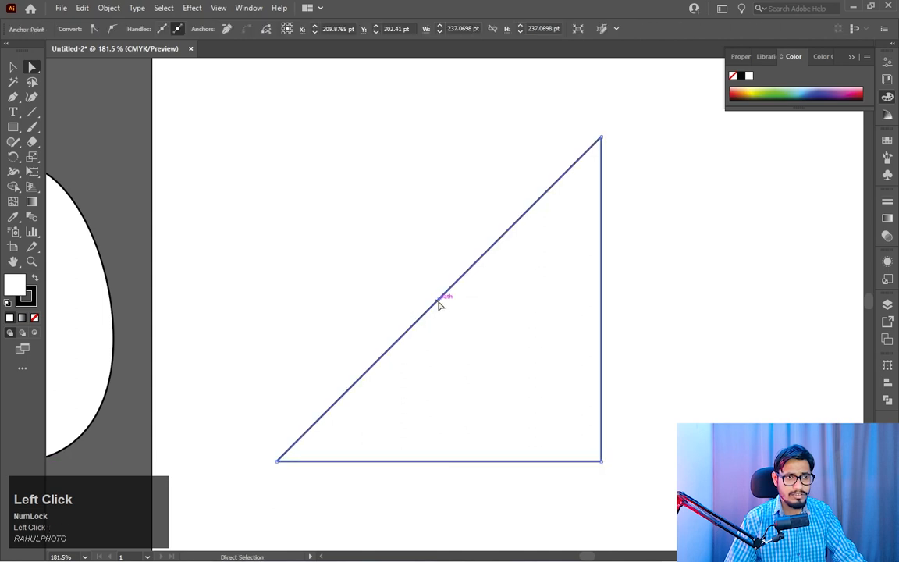
click(438, 300)
key(ctrl+z)
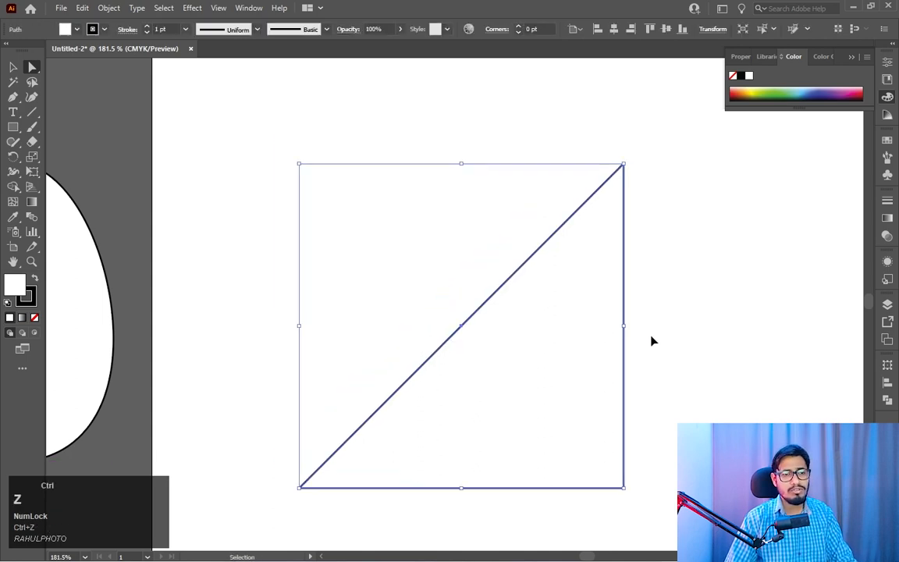
key(ctrl+z)
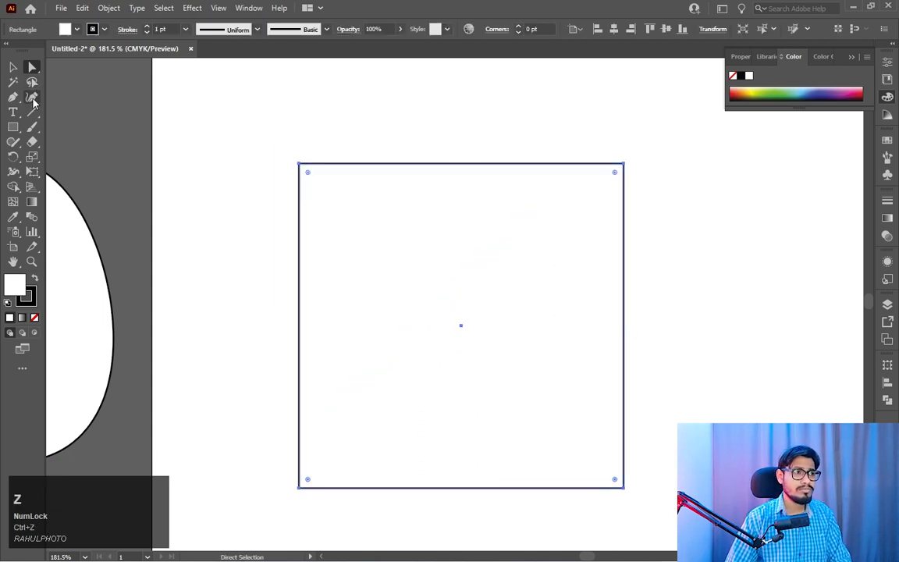
Step: Add an anchor point at the midpoint of the square's top edge and pull it straight up into a roof peak
right_click(12, 96)
click(87, 95)
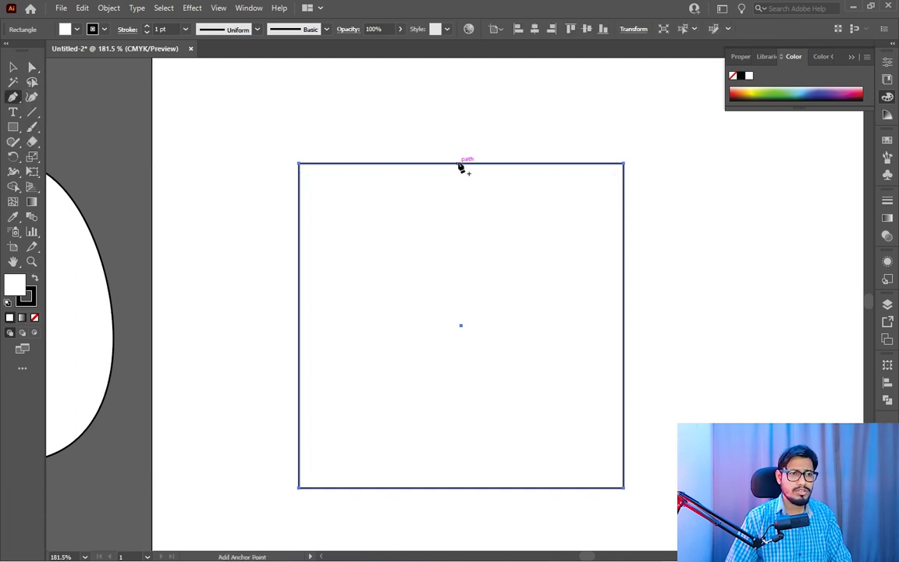
click(462, 164)
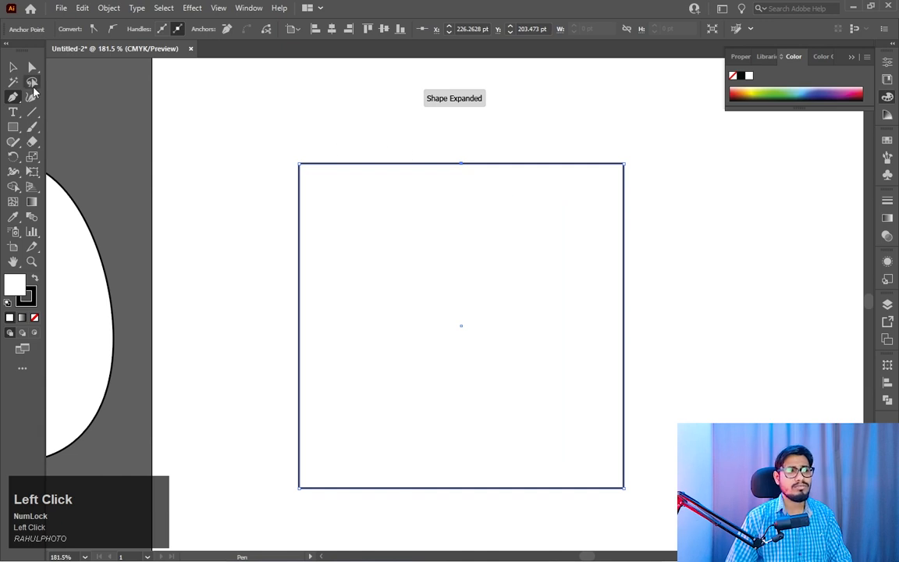
click(33, 68)
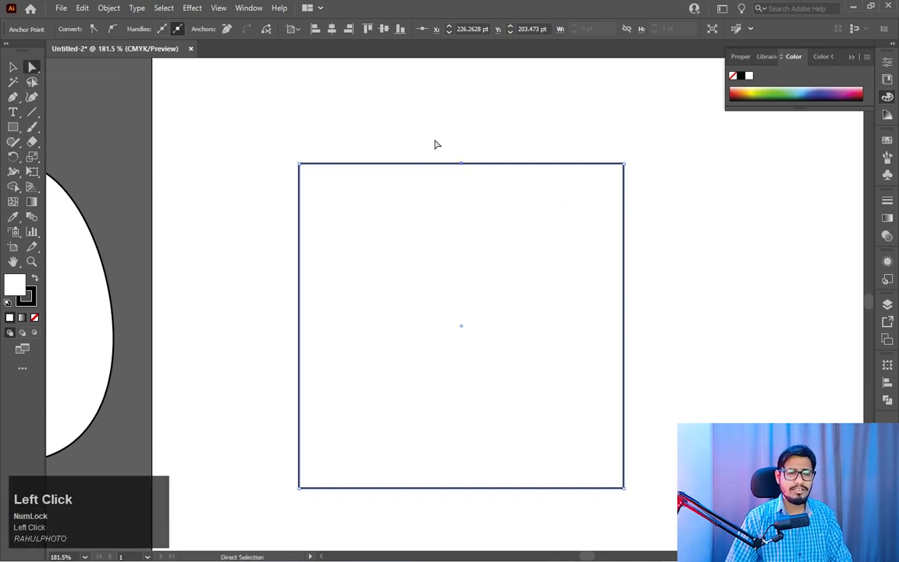
drag(437, 145, 459, 73)
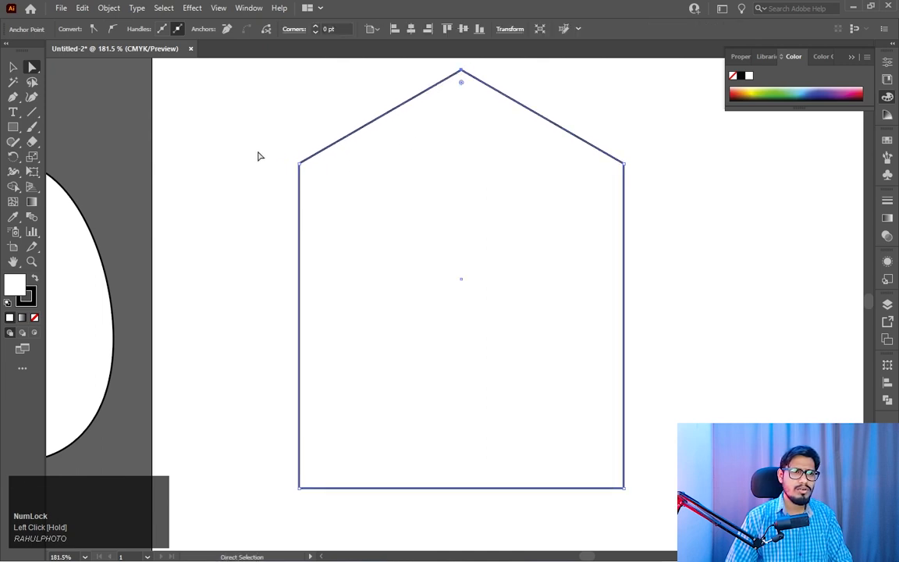
Step: Round the two shoulder corners and the two bottom corners of the house shape, and deselect it
drag(265, 147, 545, 194)
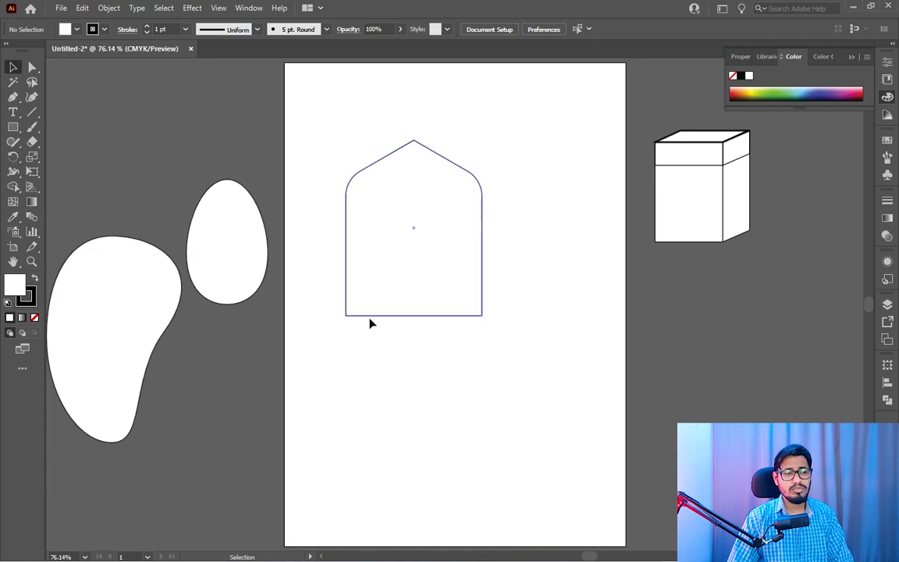
click(32, 68)
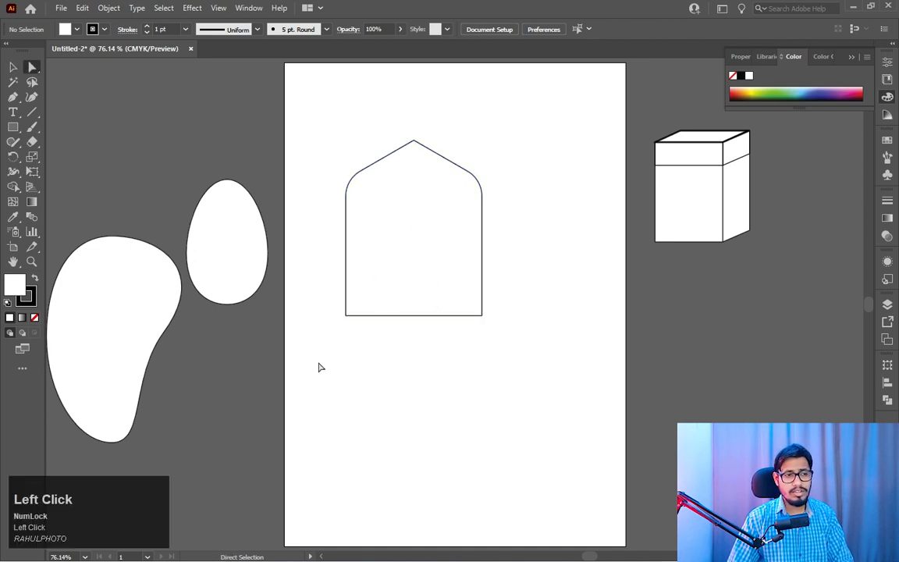
drag(319, 303, 459, 293)
click(528, 318)
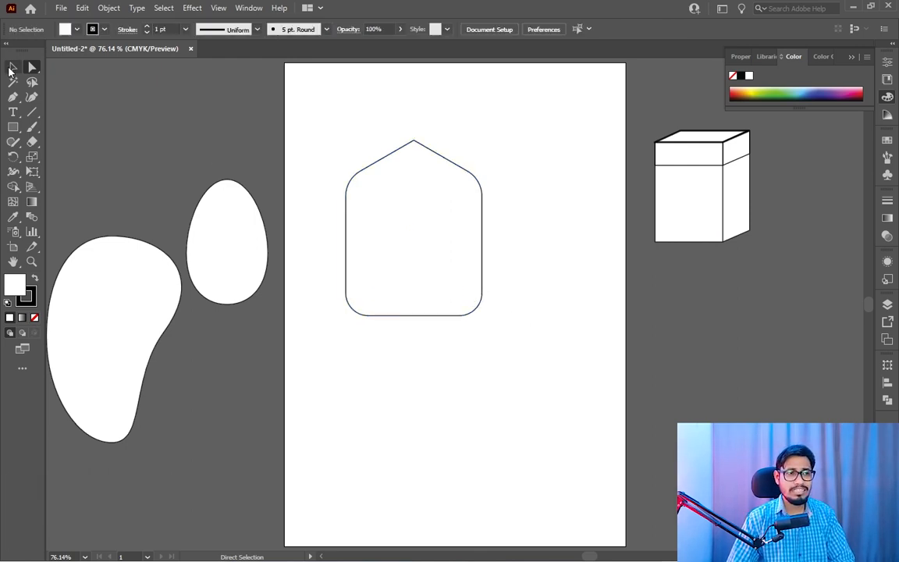
Step: Delete the rounded house shape from the artboard
click(12, 68)
click(457, 208)
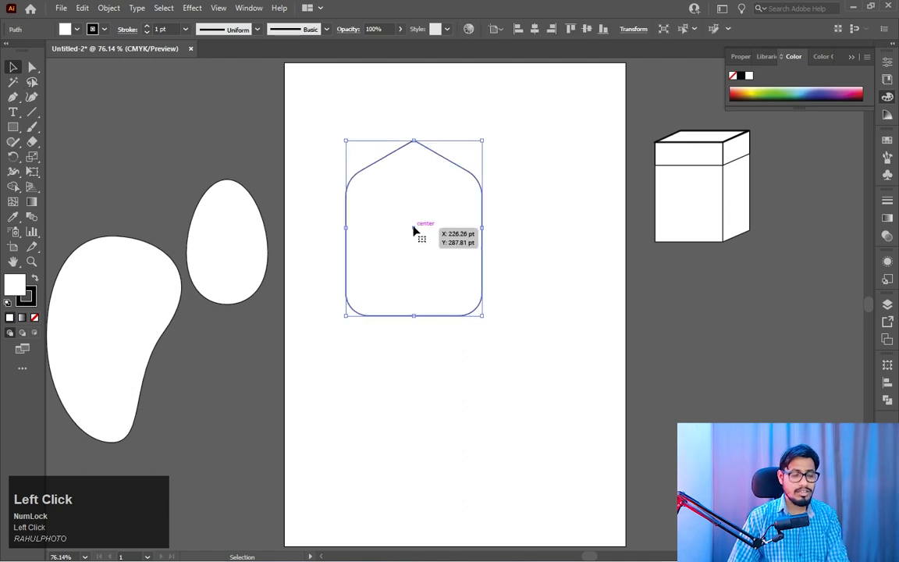
key(Delete)
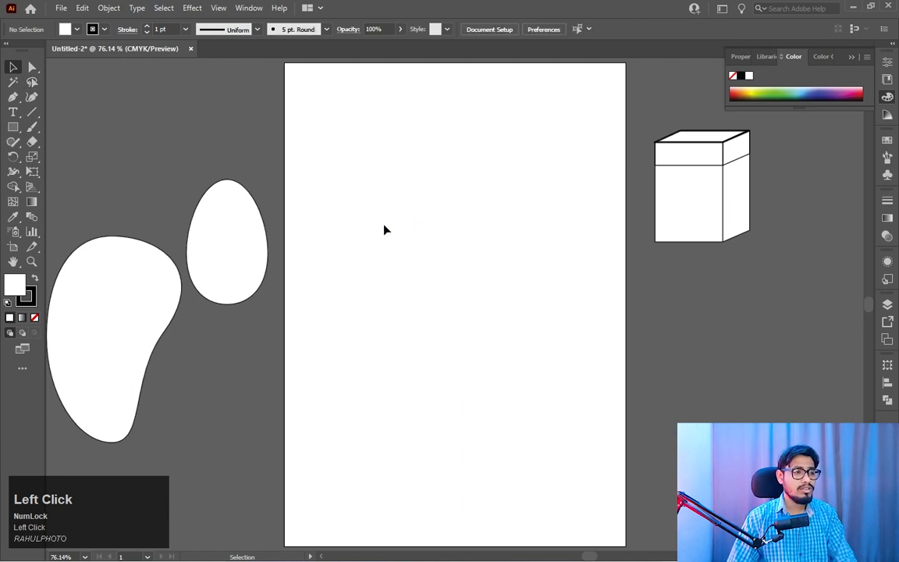
Step: Draw a square about 238 pt wide in the upper middle of the artboard with the Rectangle tool
right_click(11, 129)
click(69, 127)
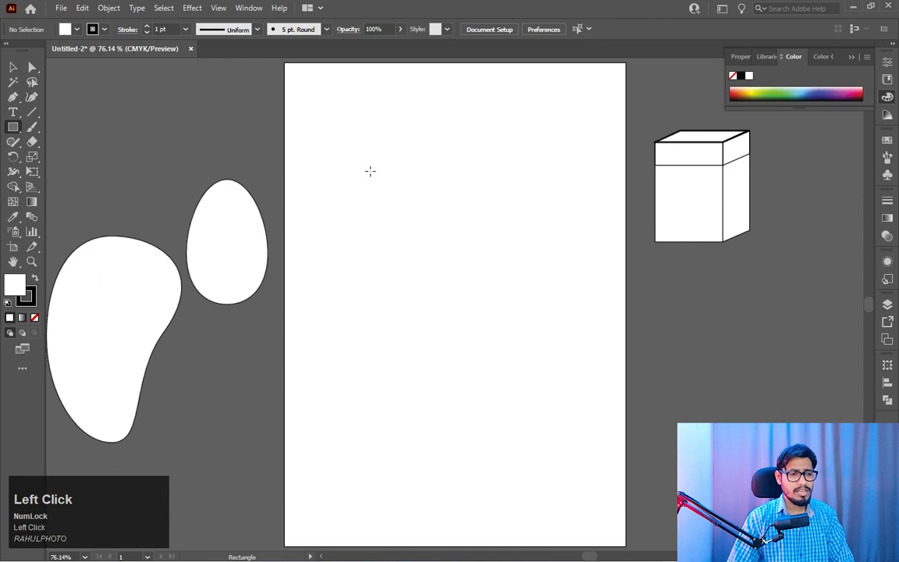
drag(366, 167, 503, 303)
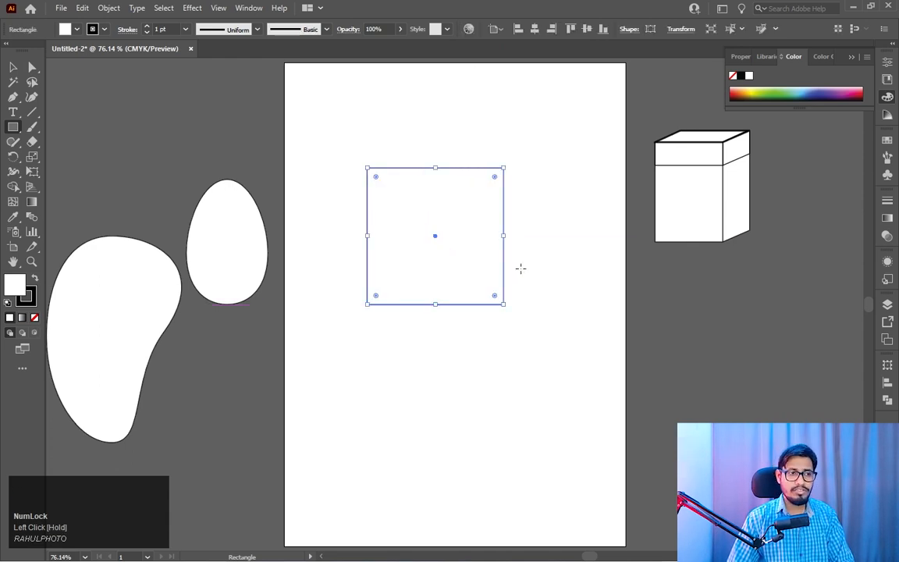
Step: Add an anchor point on the square's right edge, slightly above its midpoint, with the Pen tool
key(z)
click(460, 142)
click(506, 211)
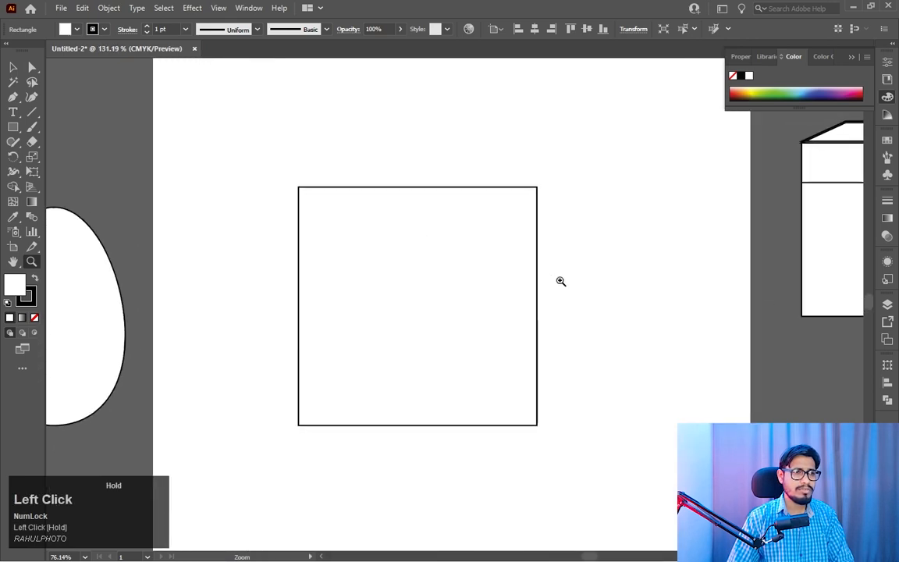
right_click(38, 98)
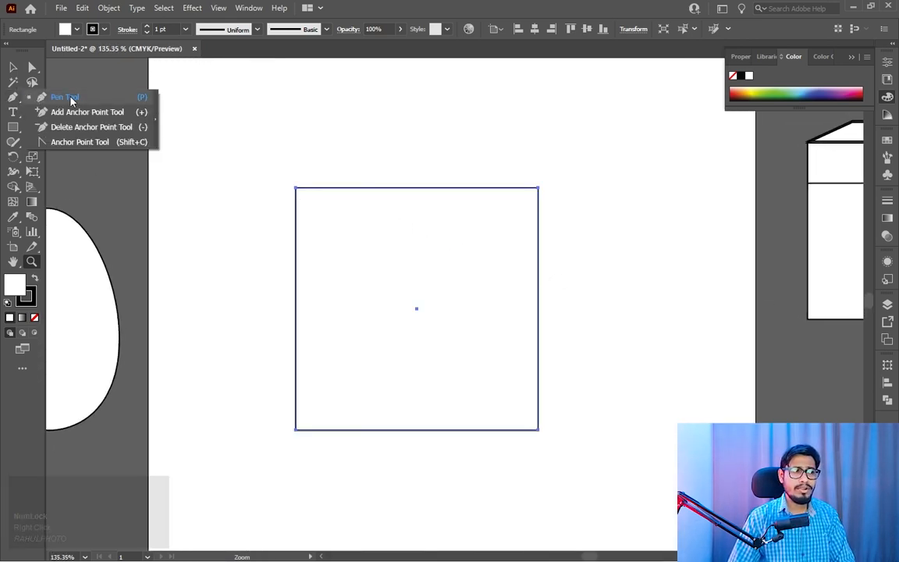
click(65, 98)
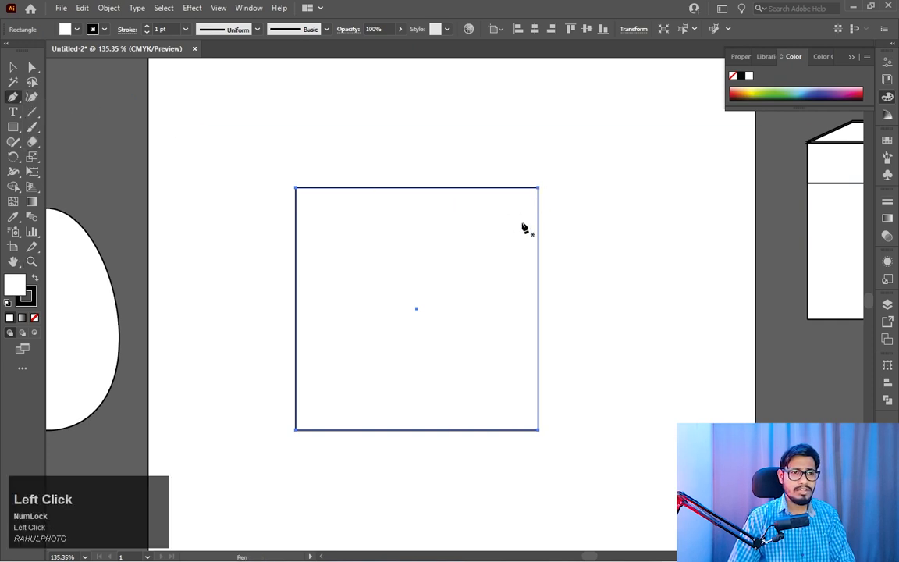
click(538, 286)
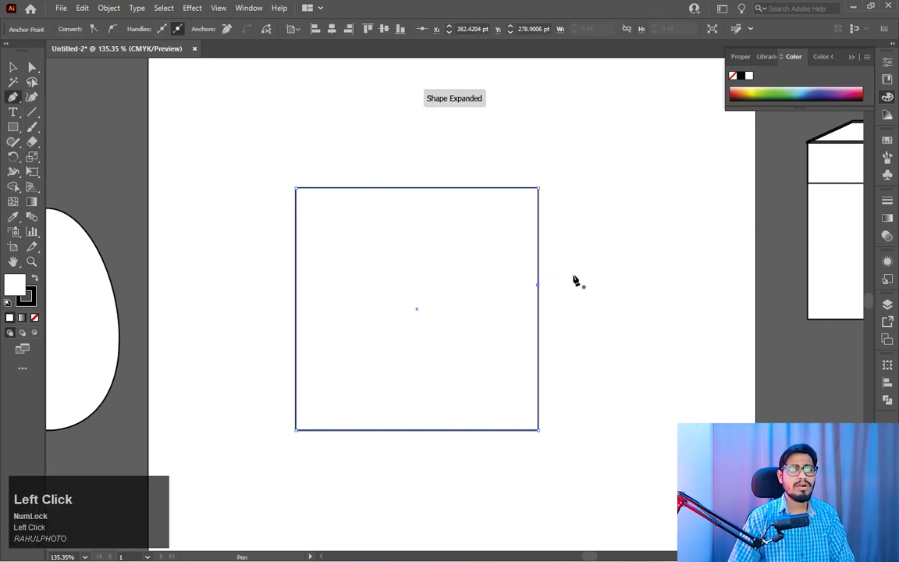
Step: With the Anchor Point tool, curve the right edge into an S through its added point and bend the left edge inward
right_click(13, 97)
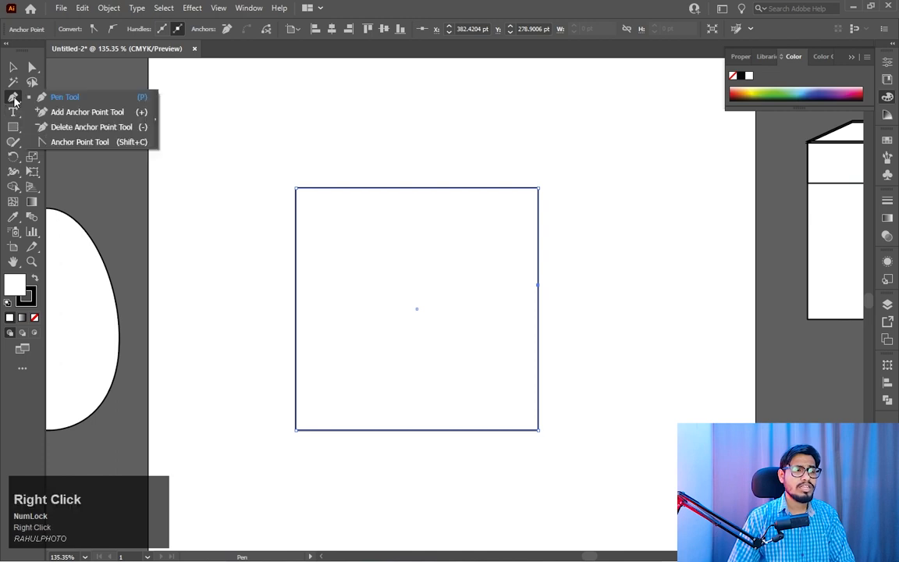
click(100, 144)
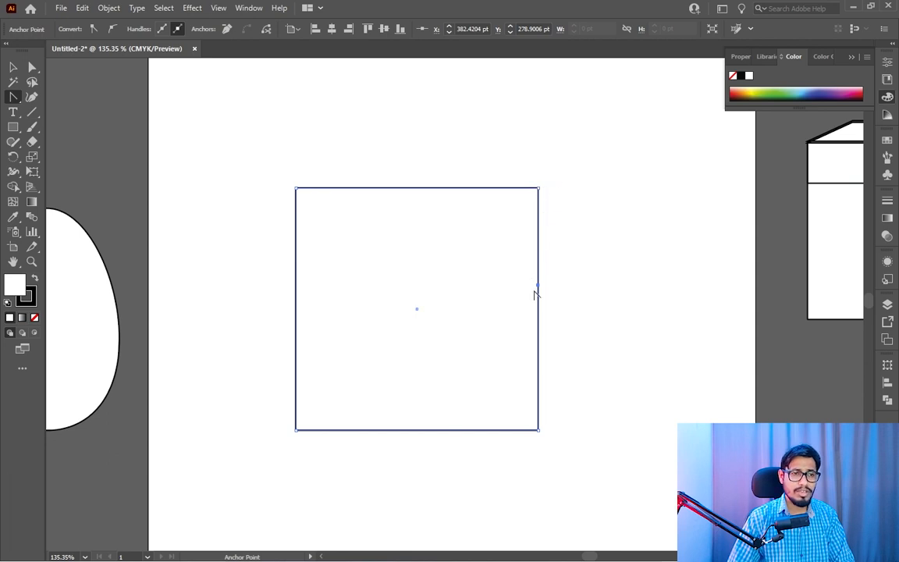
drag(537, 285, 484, 349)
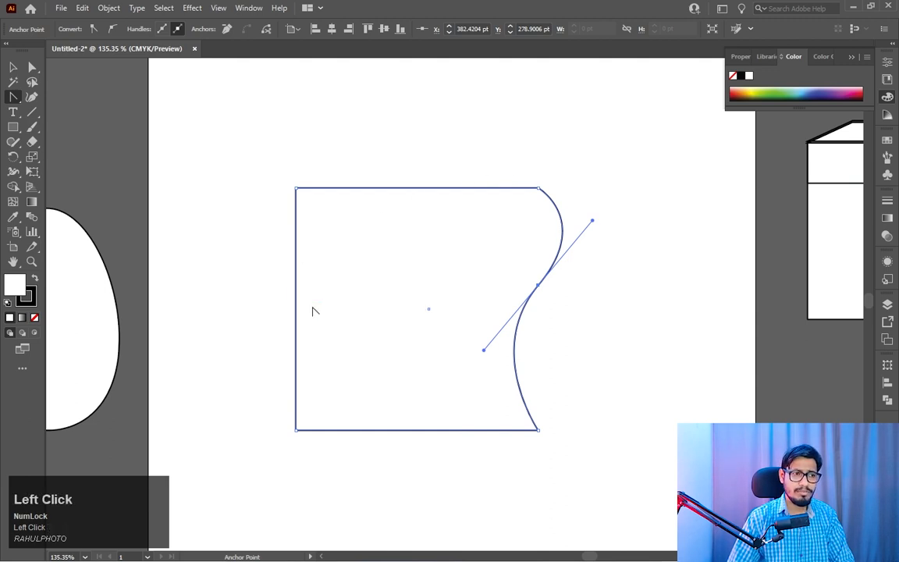
drag(297, 293, 382, 303)
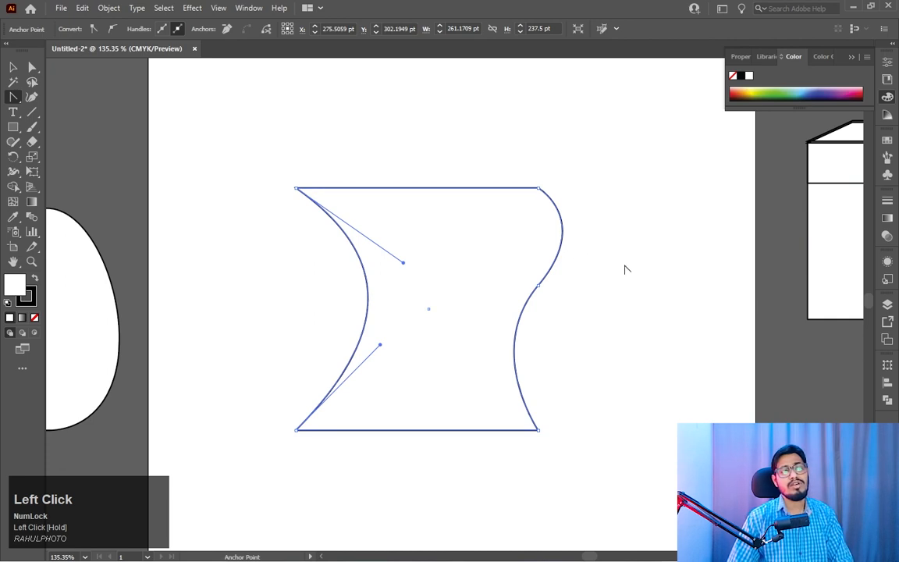
Step: Undo the curve edits on the left and right edges of the square
key(ctrl)
key(ctrl+z)
key(ctrl+z)
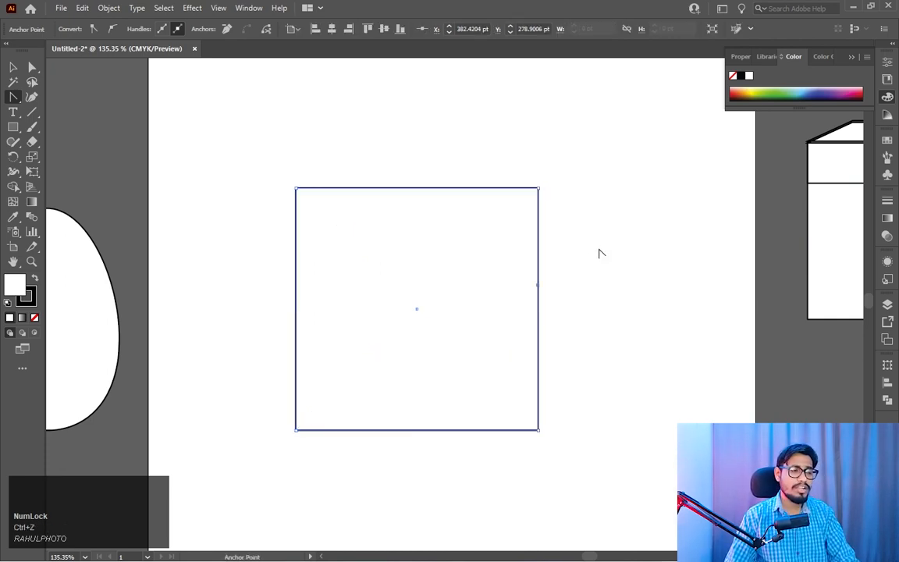
Step: Remove the square and draw a smaller one about 176 pt wide in its place with the Rectangle tool
click(13, 67)
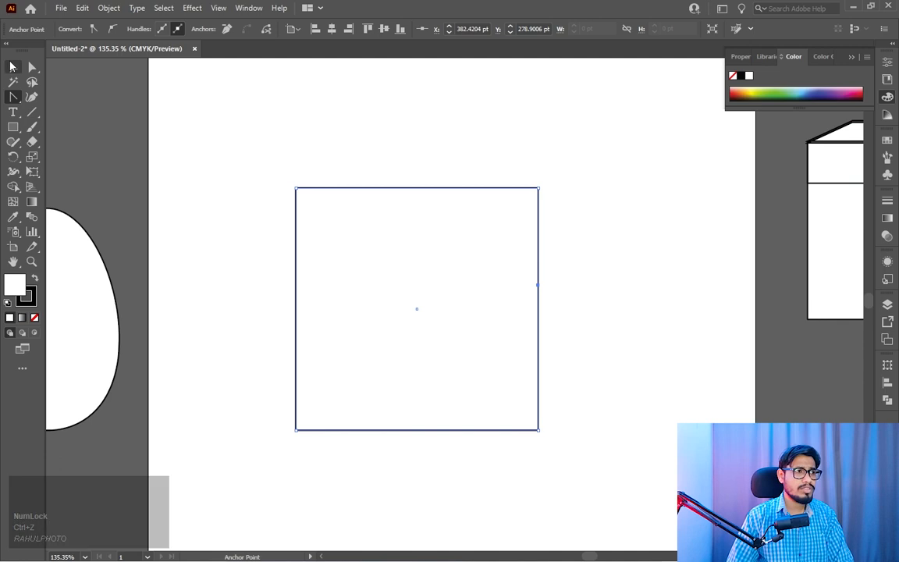
click(551, 266)
click(13, 127)
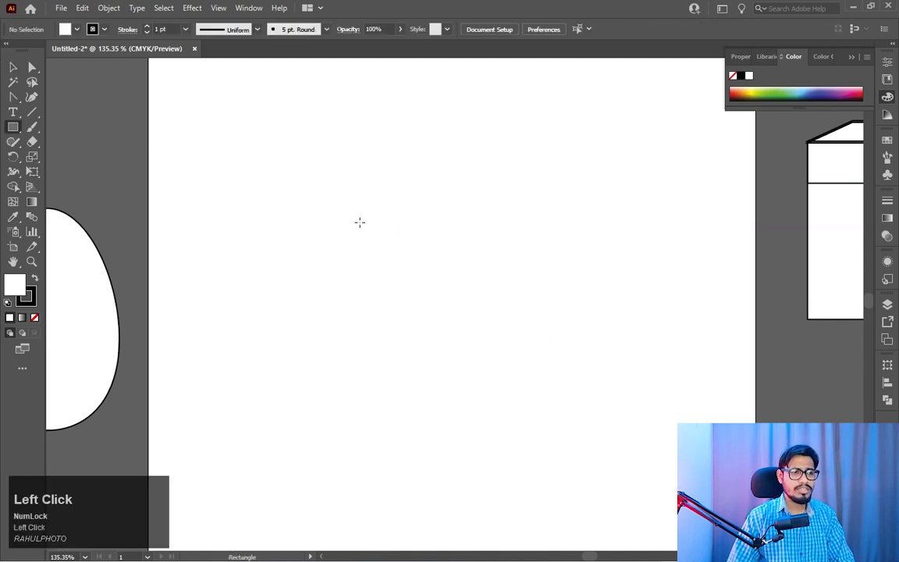
drag(331, 189, 511, 369)
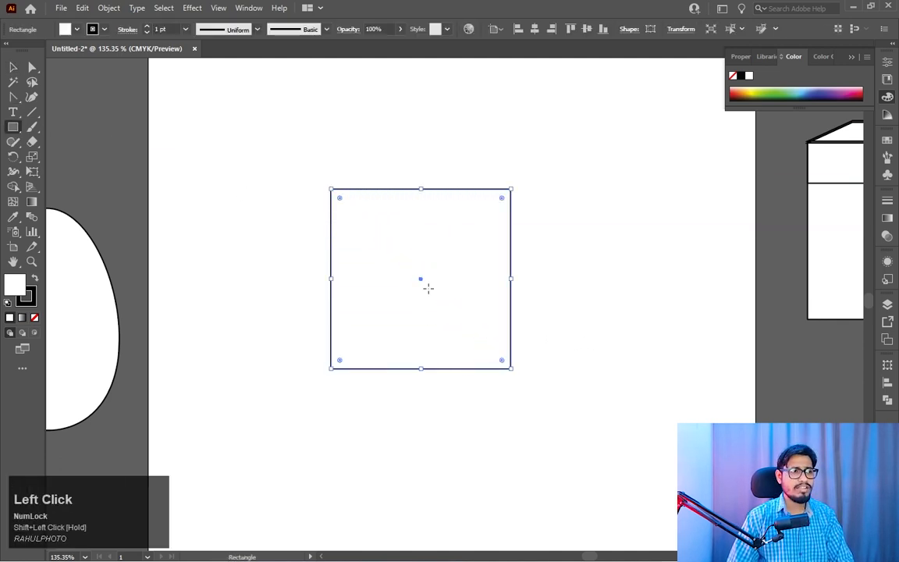
Step: Bend the new square's left edge inward into a deep, even curve with the Anchor Point tool
right_click(31, 97)
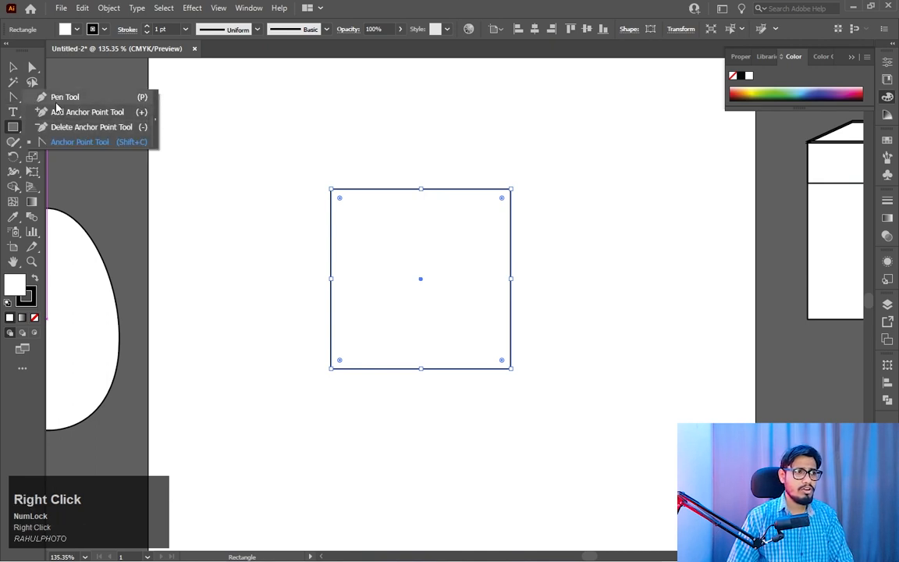
click(77, 141)
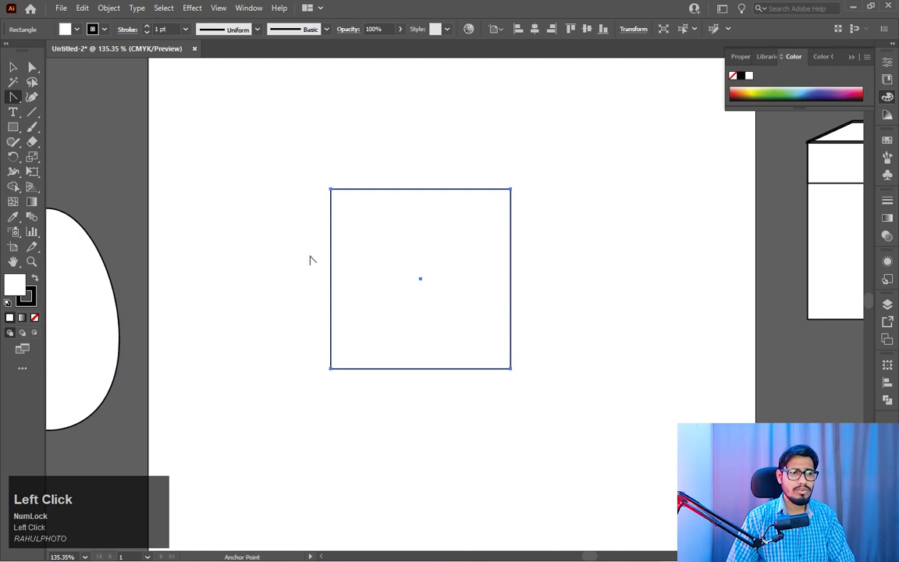
drag(332, 289, 400, 277)
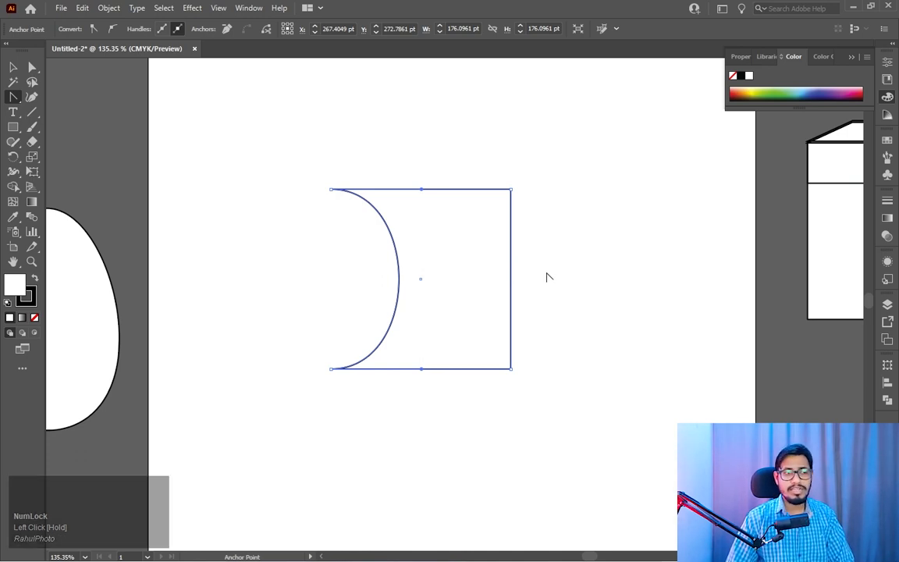
click(546, 255)
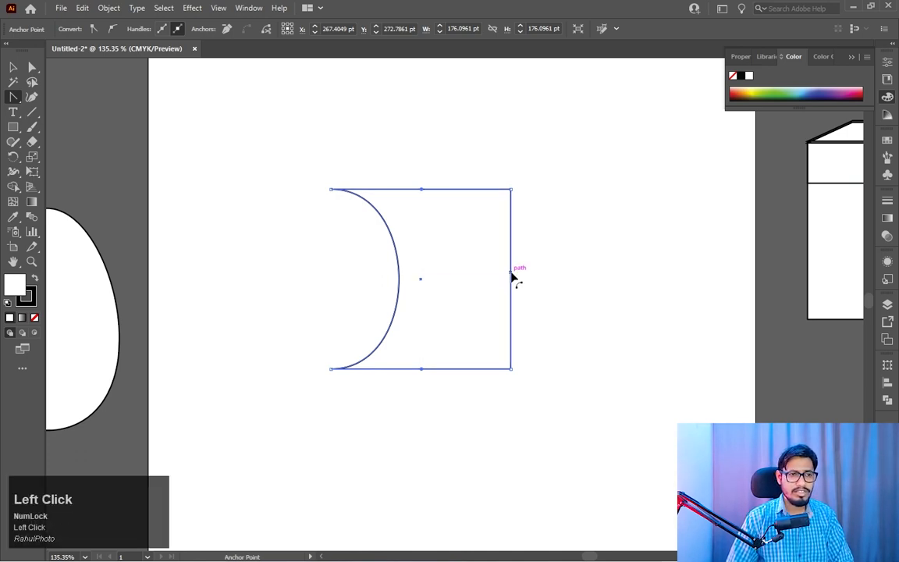
Step: Bend the square's right edge inward into a curve mirroring the left one, and move the resulting pedestal lower on the artboard
drag(511, 275, 436, 275)
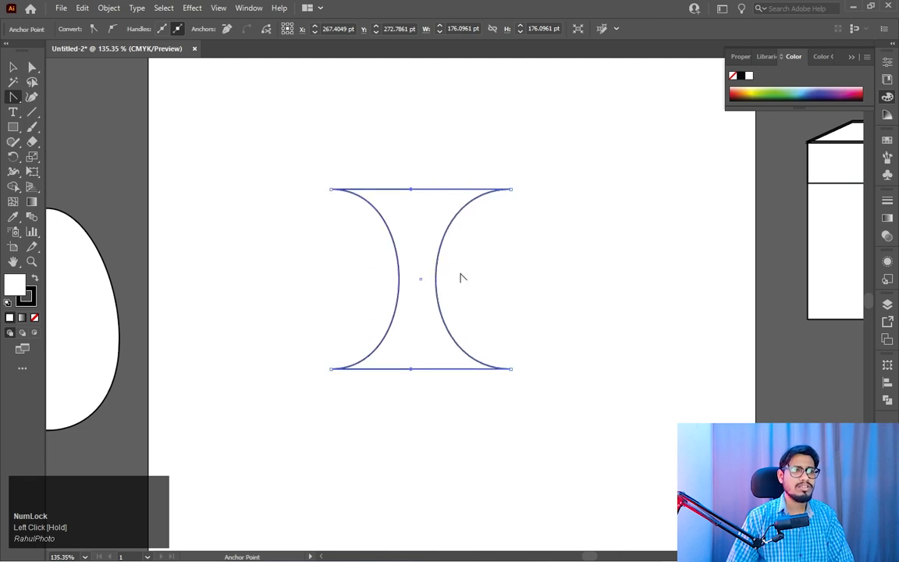
key(z)
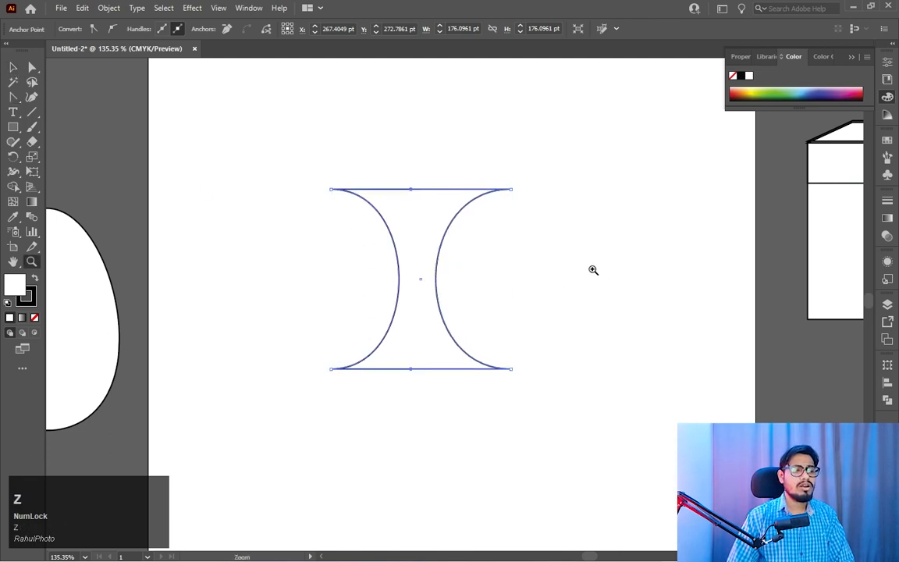
drag(593, 270, 540, 232)
key(v)
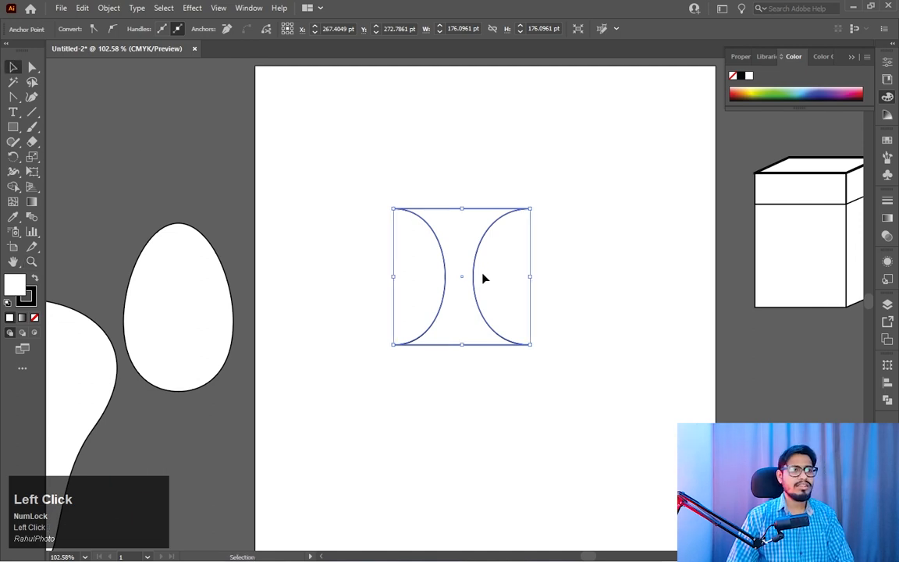
drag(475, 274, 467, 313)
click(630, 295)
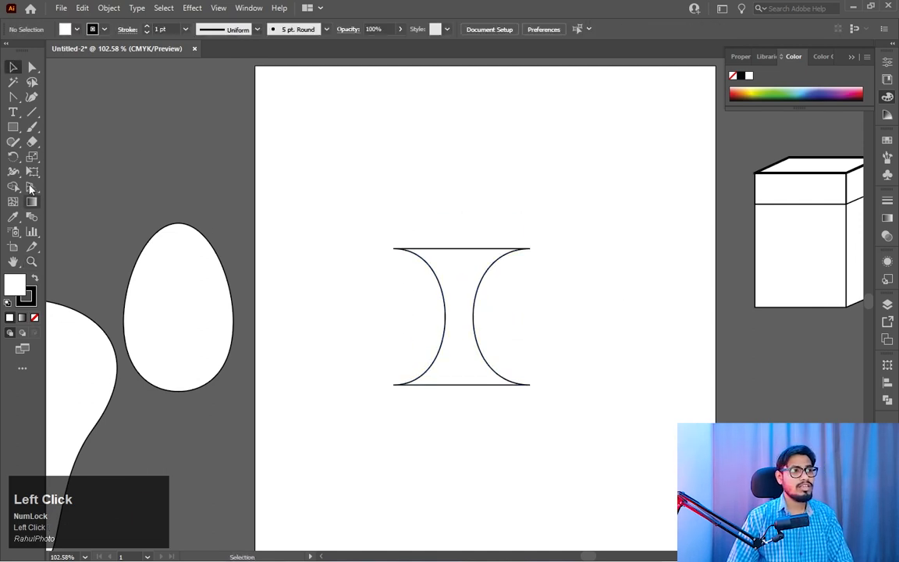
Step: Draw a wide ellipse over the pedestal with the Ellipse tool, flatten it and centre it as a tabletop
right_click(12, 126)
click(78, 156)
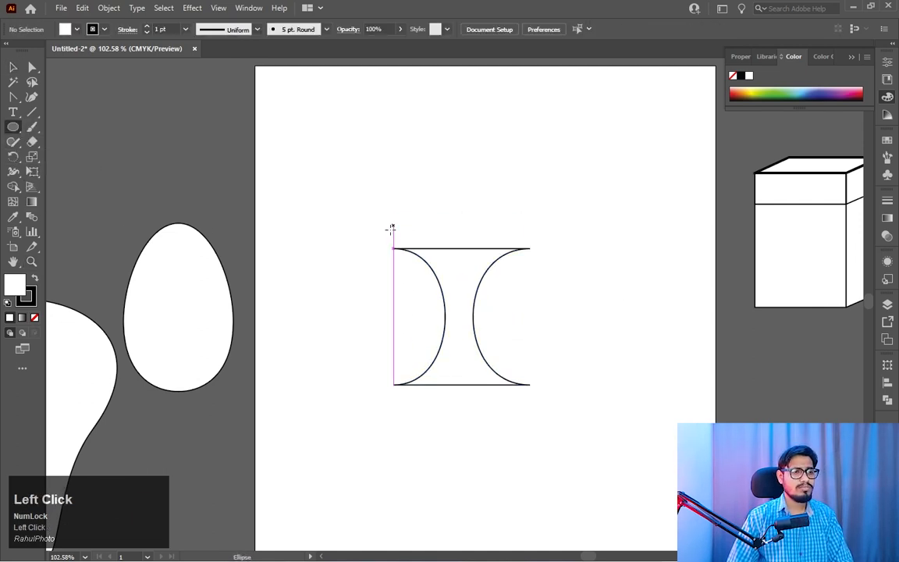
drag(376, 213, 576, 256)
click(11, 67)
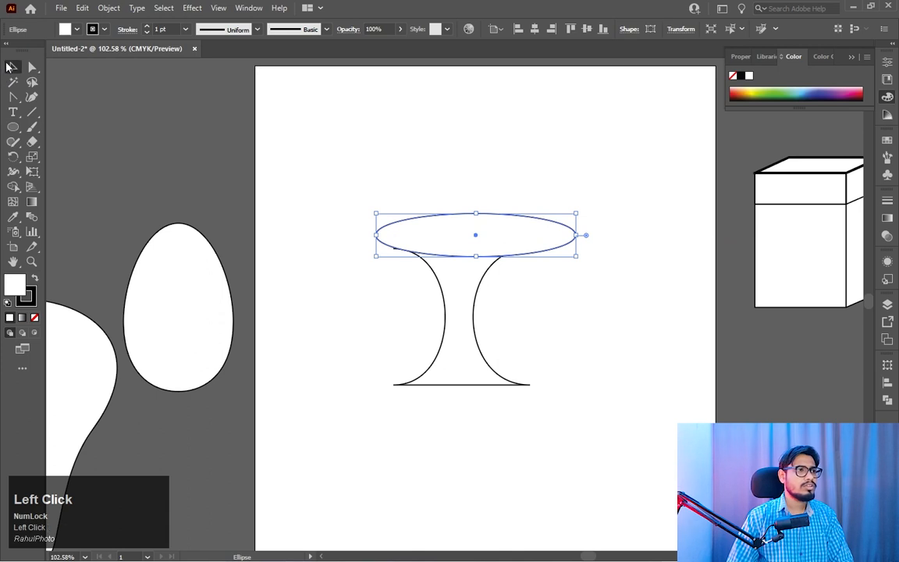
mouse_move(475, 238)
mouse_down()
mouse_move(457, 233)
mouse_move(461, 241)
mouse_move(461, 221)
mouse_move(465, 245)
mouse_up()
click(591, 237)
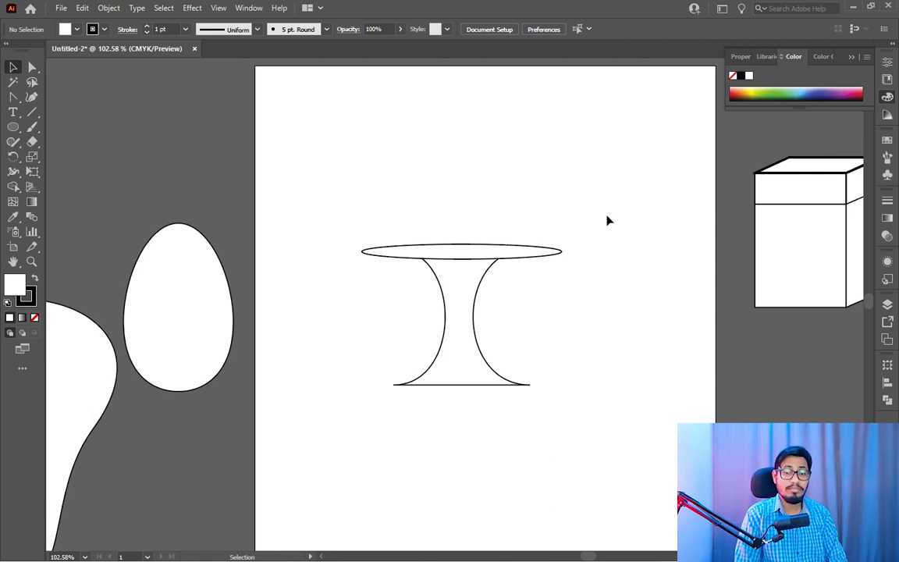
Step: Move the whole table beyond the artboard's right edge and draw a square in the emptied area with the Rectangle tool
mouse_move(608, 221)
mouse_down()
mouse_move(477, 367)
mouse_move(463, 317)
mouse_move(614, 399)
mouse_move(781, 442)
mouse_up()
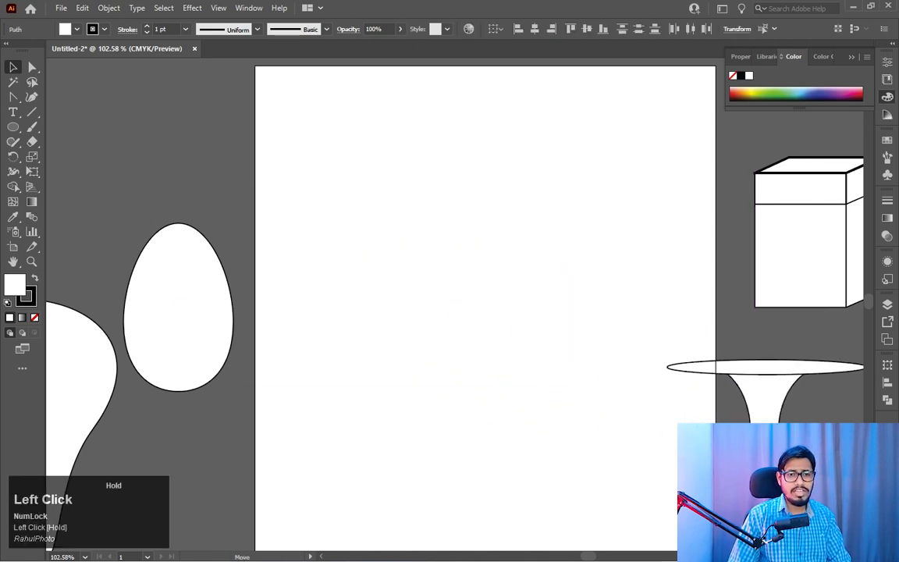
right_click(12, 126)
click(74, 129)
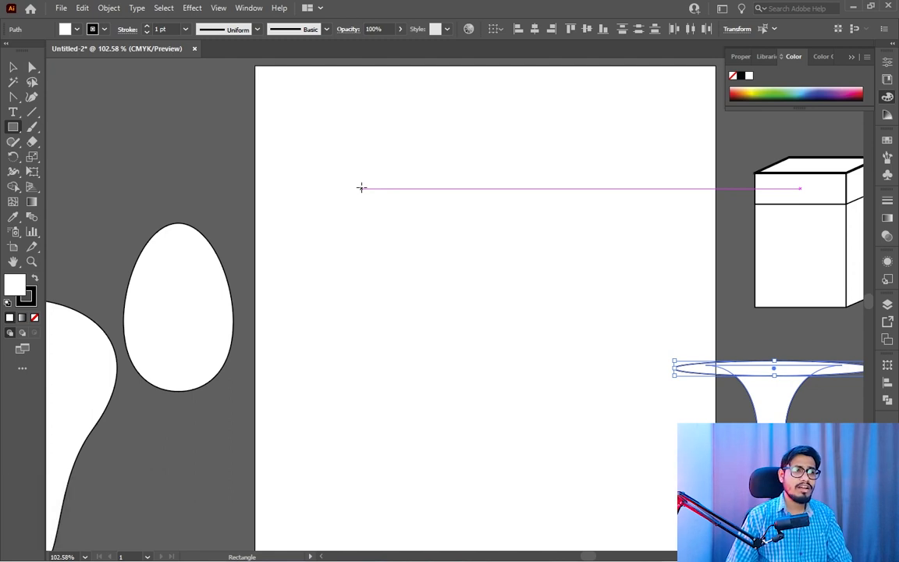
drag(361, 188, 528, 355)
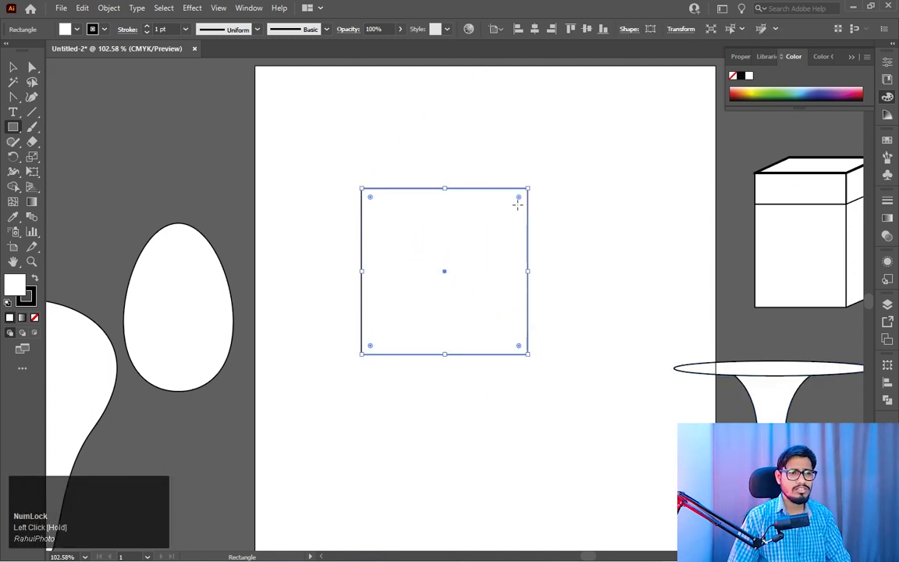
key(z)
click(546, 165)
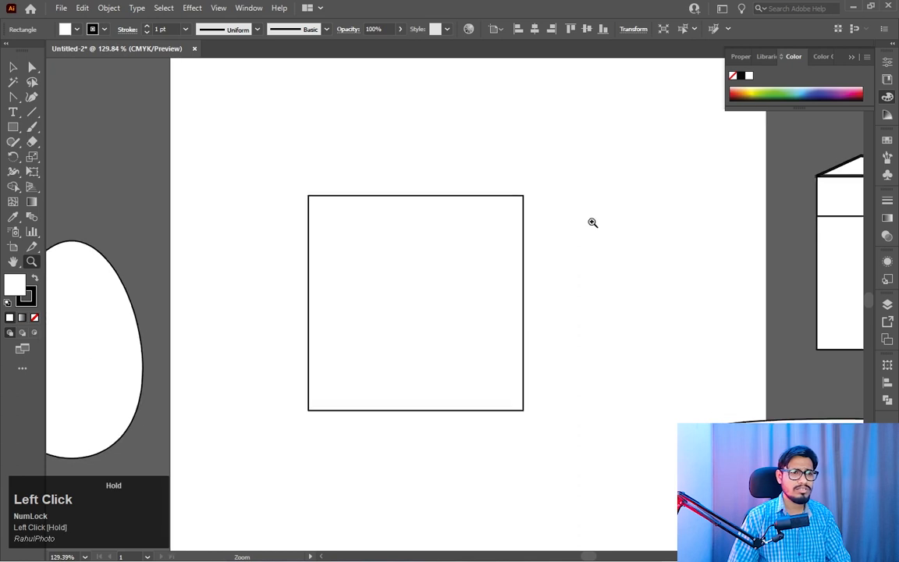
Step: Try the Pen tool by drawing an open path of straight segments ending in a curve above the square
right_click(15, 98)
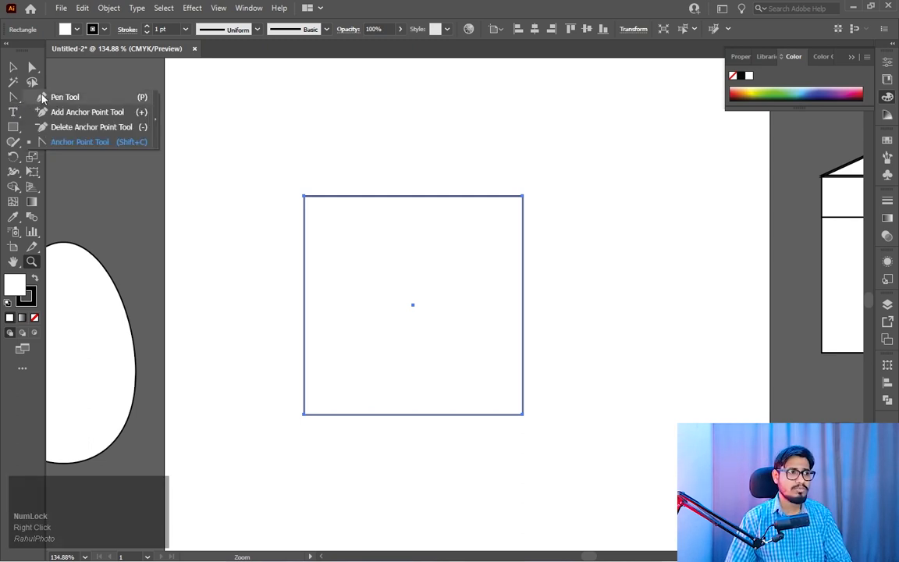
click(47, 96)
click(214, 237)
click(311, 124)
click(388, 135)
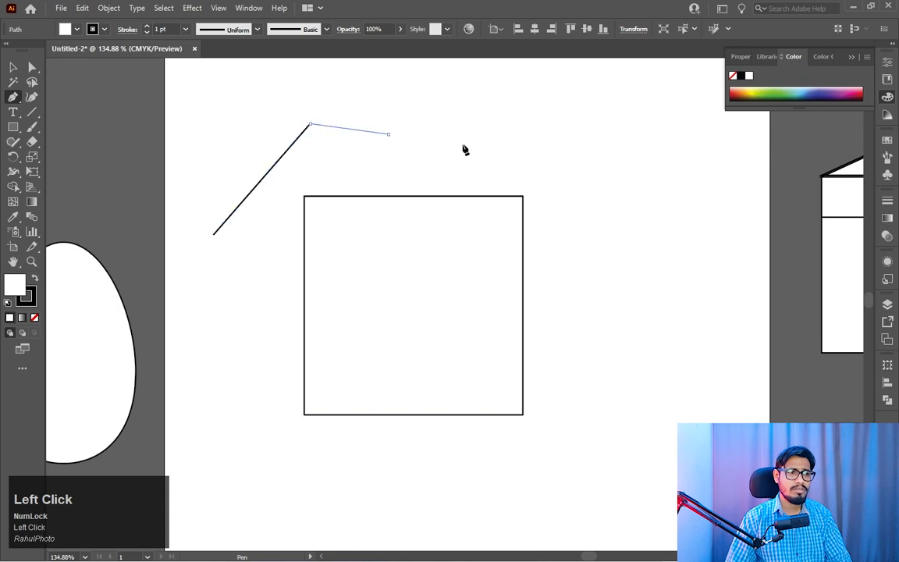
click(489, 148)
drag(575, 123, 572, 95)
drag(550, 88, 547, 88)
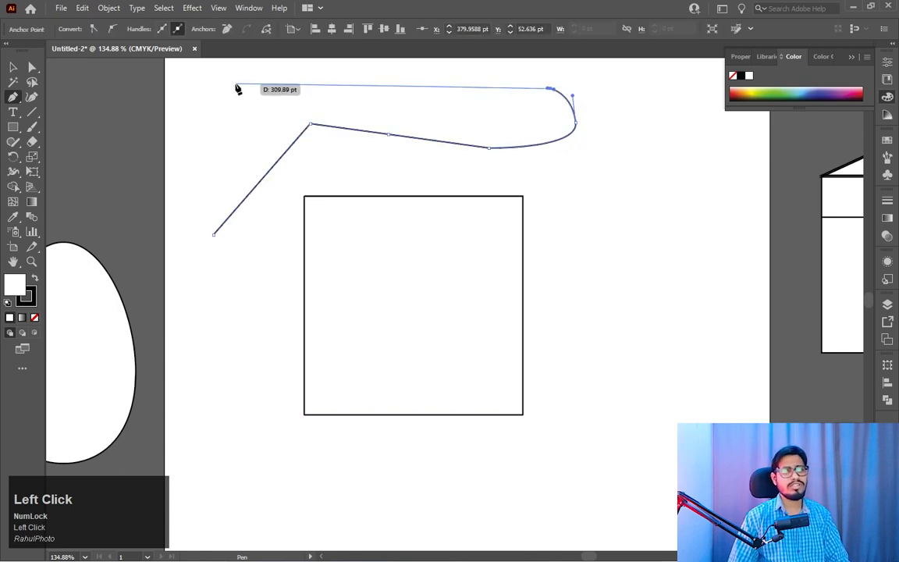
Step: Undo the entire pen path above the square
key(ctrl+z)
key(ctrl+z)
key(ctrl+z)
key(ctrl+z)
key(ctrl+z)
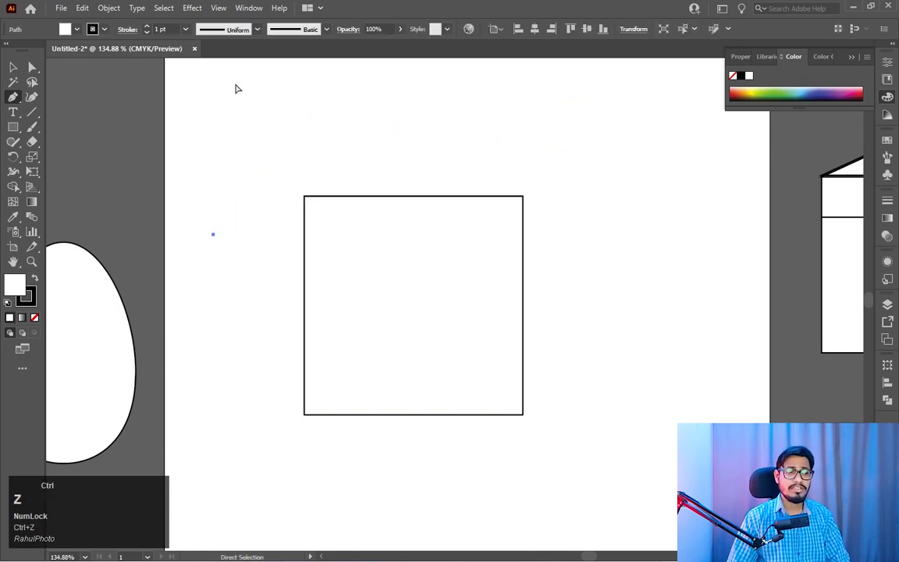
key(ctrl+z)
Step: Rotate the square clockwise with the Selection tool so that it stands tilted on one corner
click(13, 67)
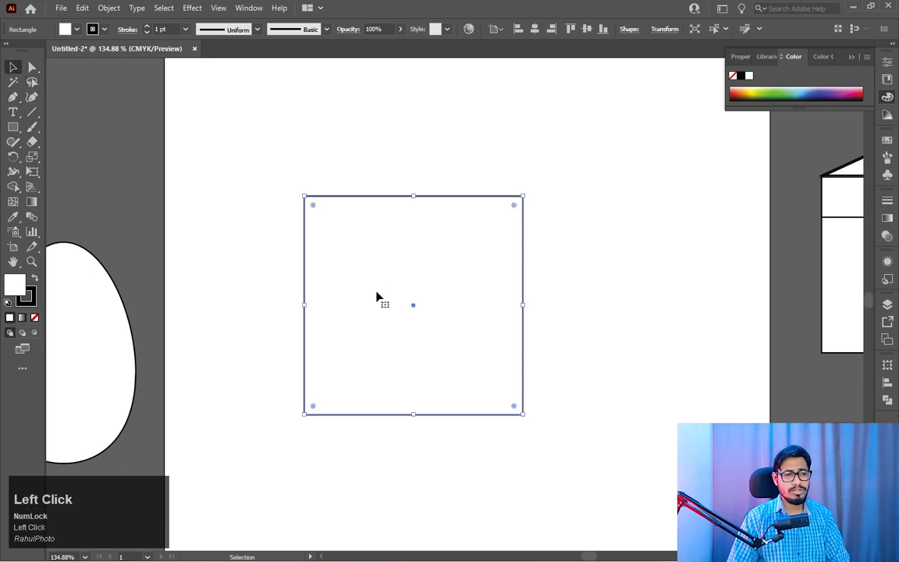
click(32, 69)
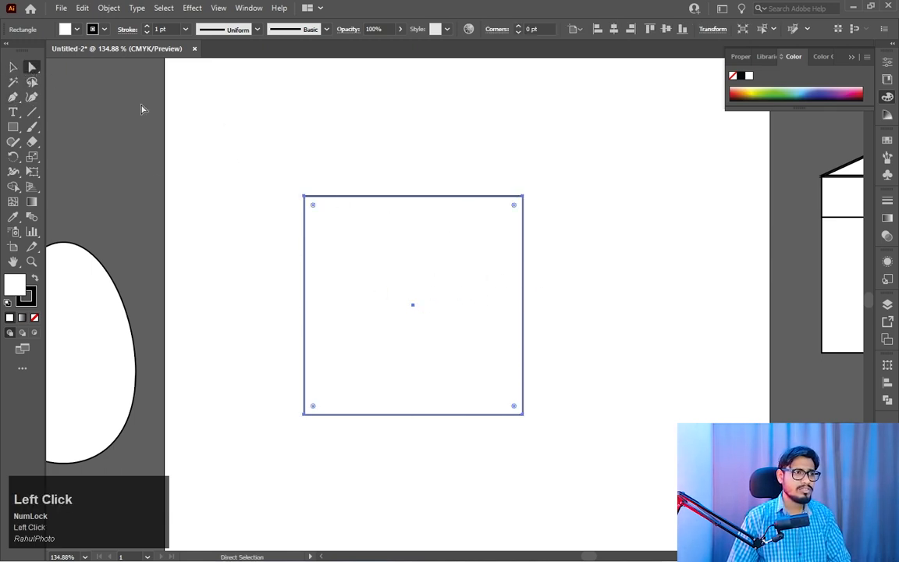
click(14, 68)
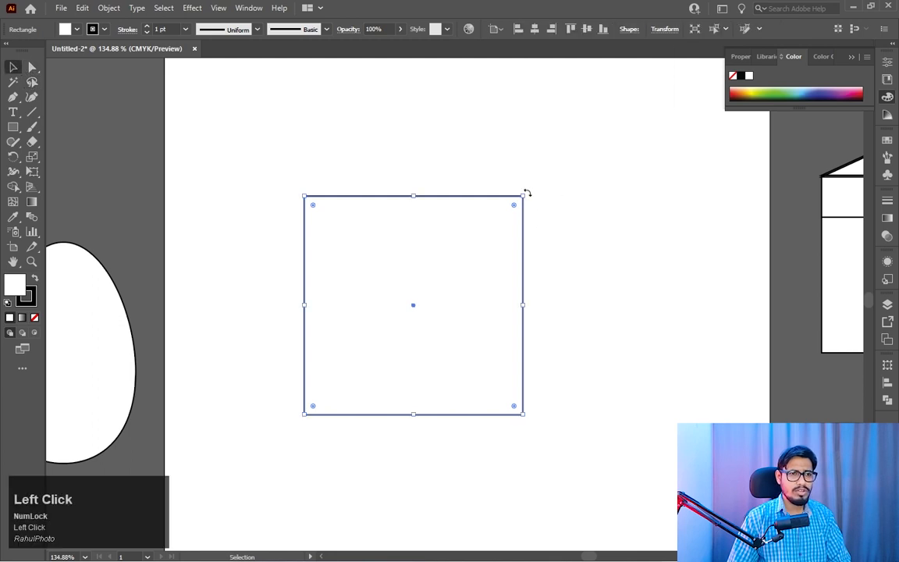
drag(527, 192, 597, 326)
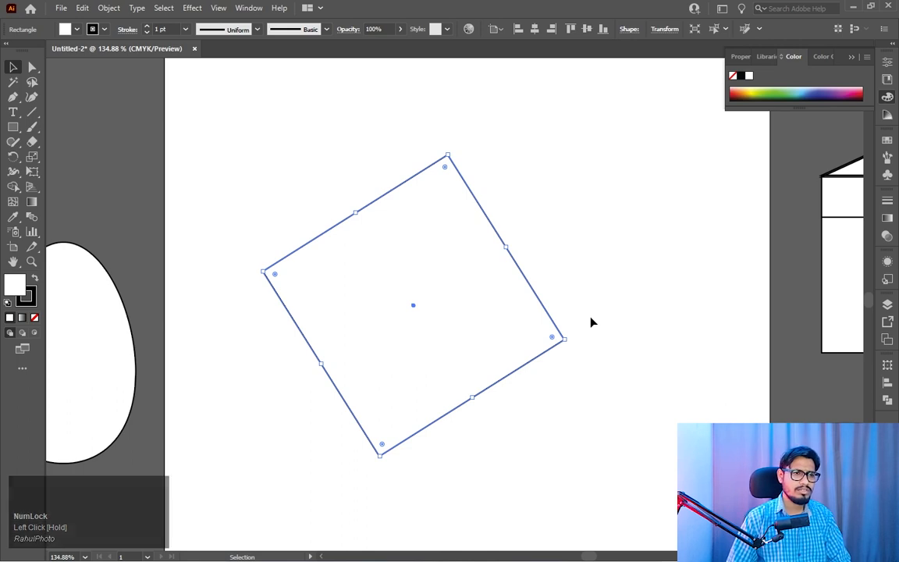
Step: Pull the tilted square's right corner deep inward with Direct Selection to form a thin chevron, and shift the chevron up and left
click(32, 68)
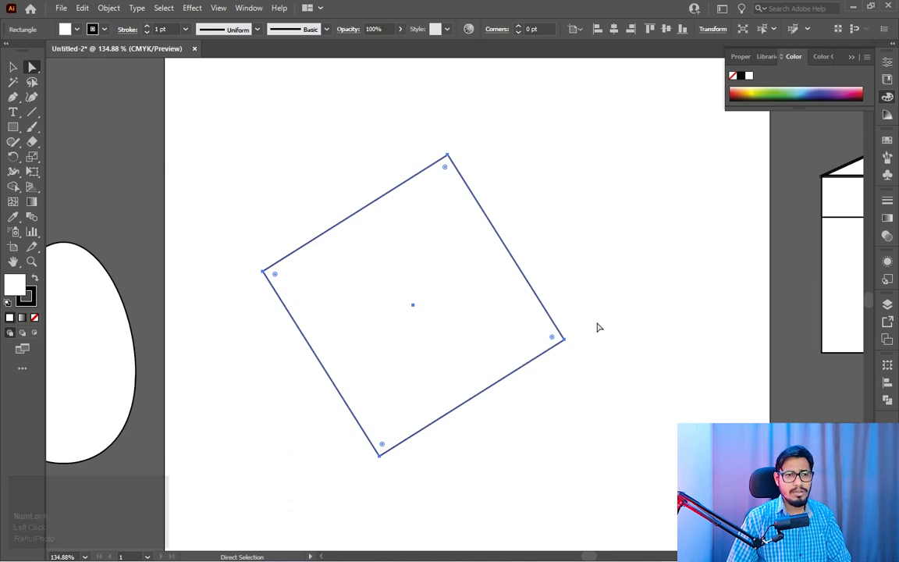
drag(596, 321, 527, 371)
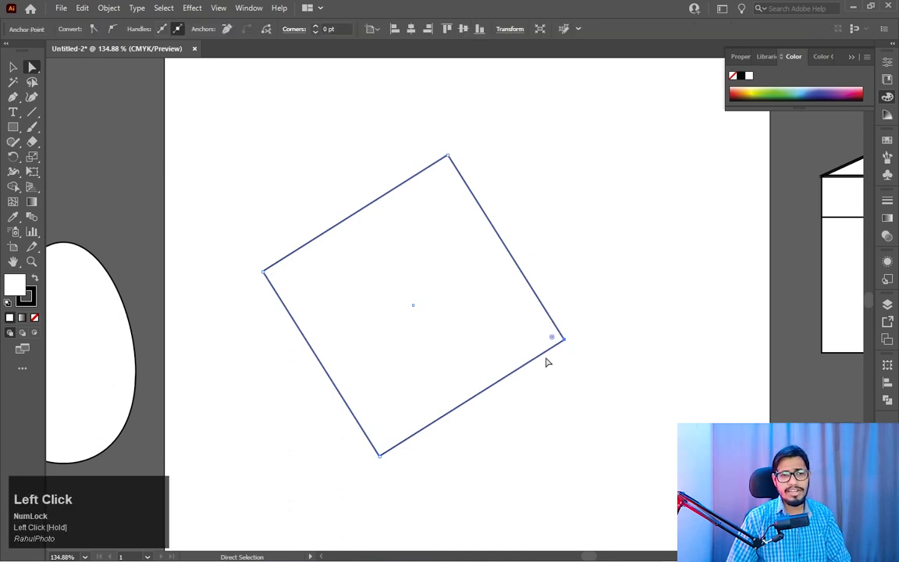
drag(566, 343, 302, 282)
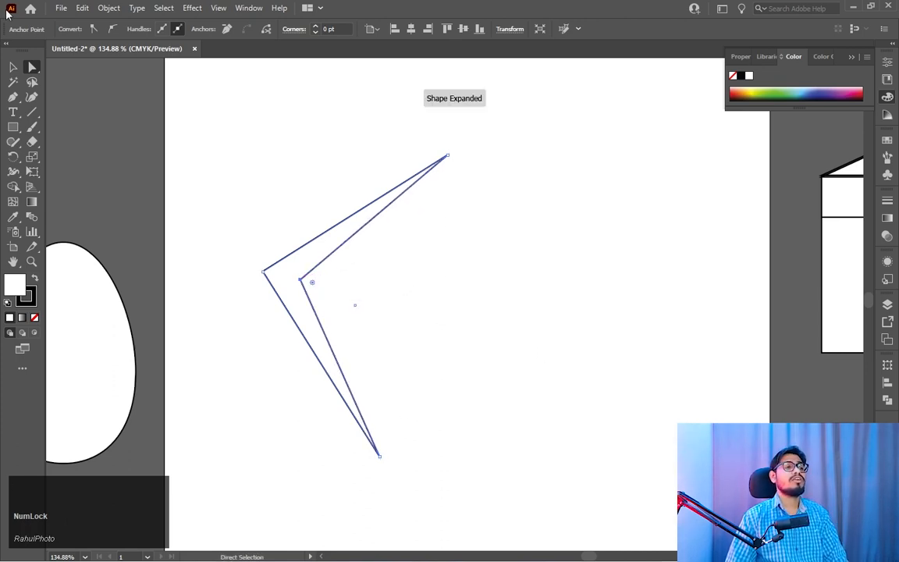
key(v)
click(566, 303)
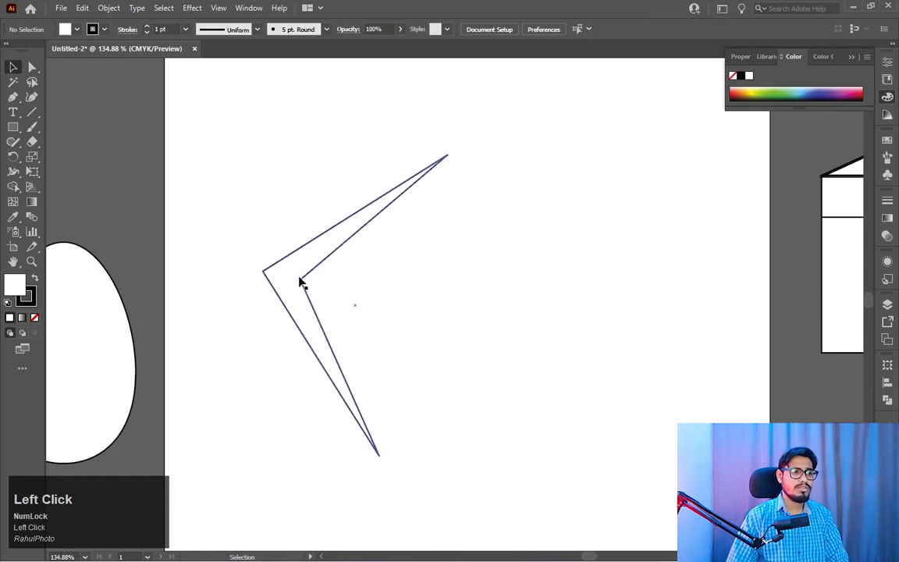
drag(301, 282, 277, 245)
click(499, 284)
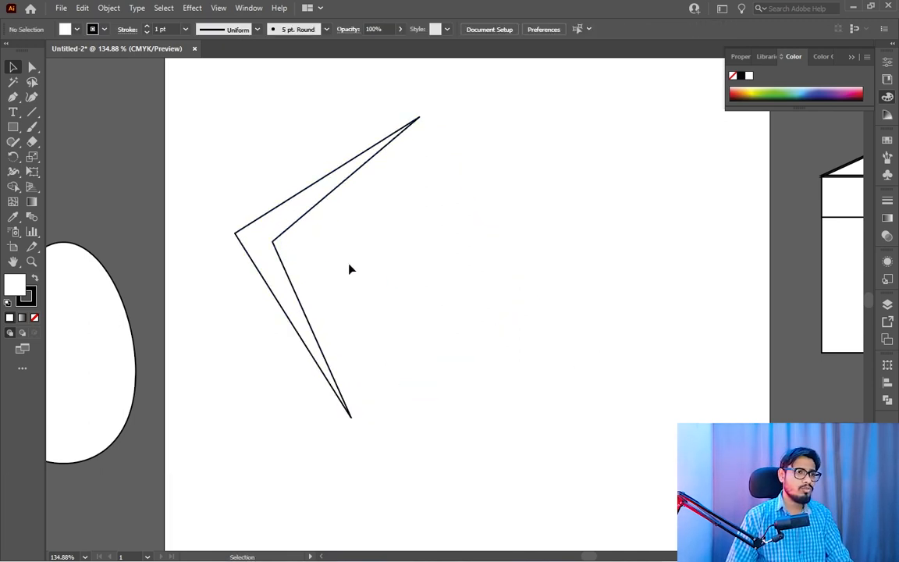
Step: Duplicate the chevron slightly to its right and repeat the copy four times to build a row of six
click(282, 235)
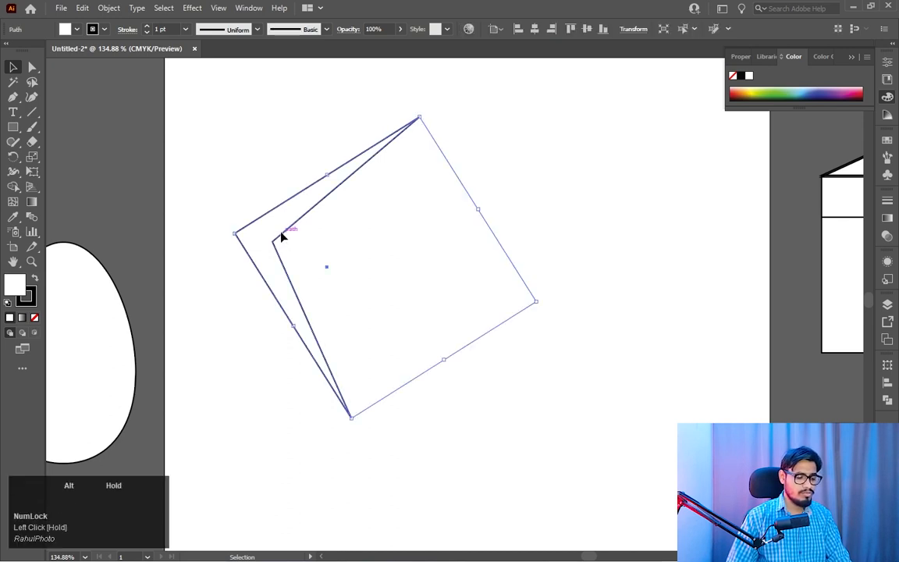
drag(282, 235, 333, 249)
key(ctrl)
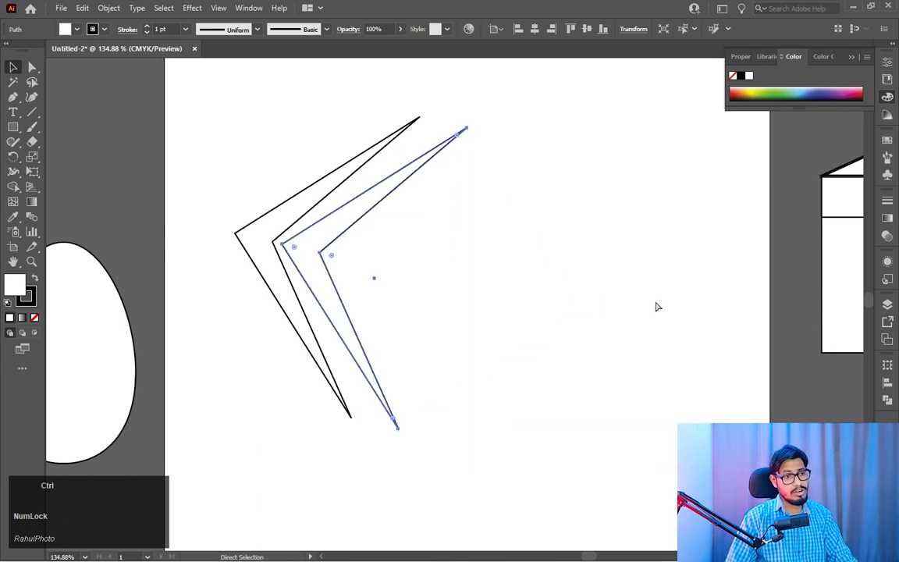
key(ctrl+d)
key(ctrl+d)
key(ctrl+d)
key(ctrl+d)
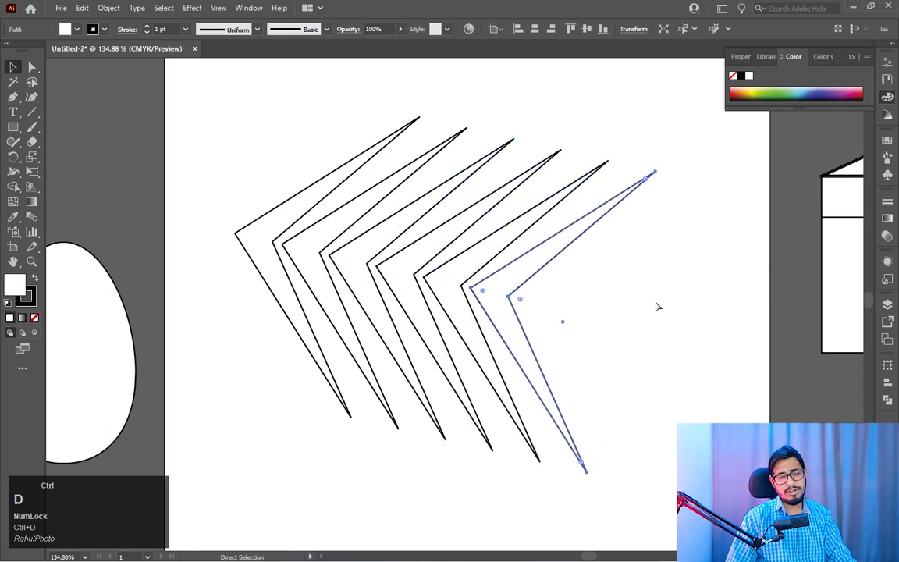
Step: Select all six chevrons and scale them down proportionally to a small arrow pattern
drag(701, 144, 251, 436)
key(shift)
drag(773, 356, 371, 273)
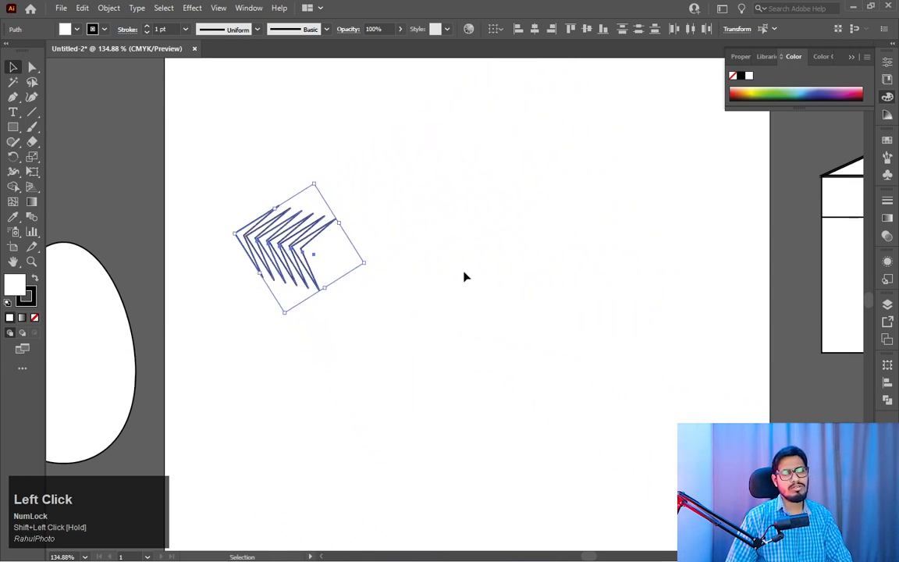
click(469, 282)
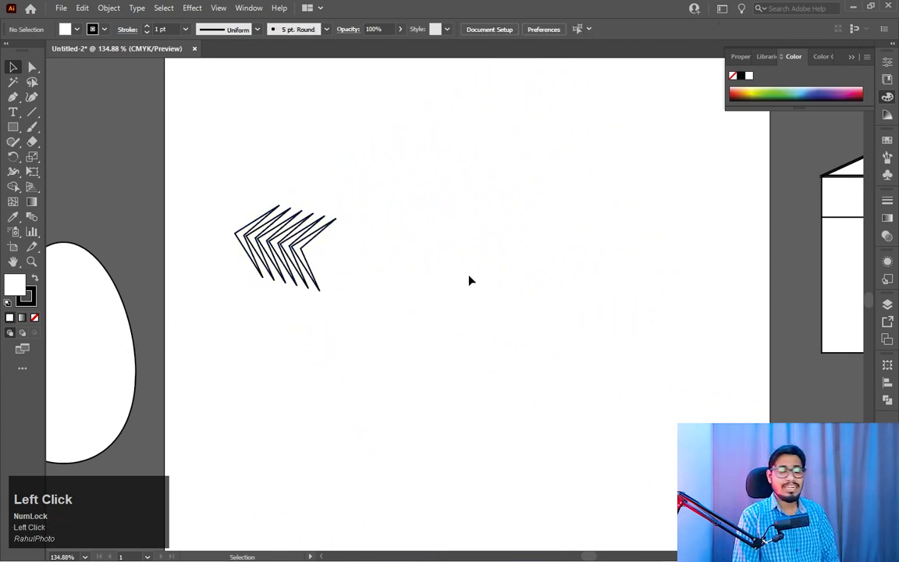
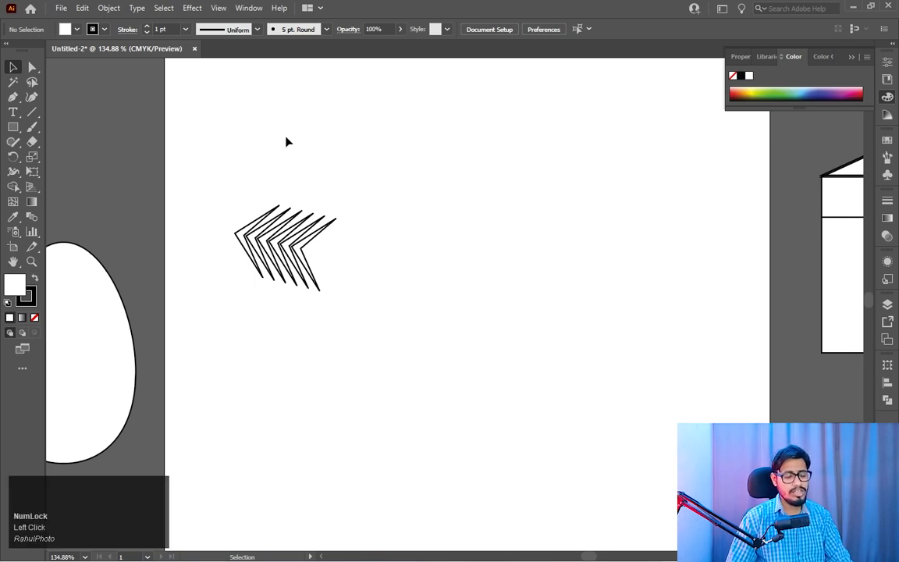
Step: Draw a perfect circle with the Ellipse tool on the artboard below the chevron pattern
key(z)
drag(494, 256, 432, 223)
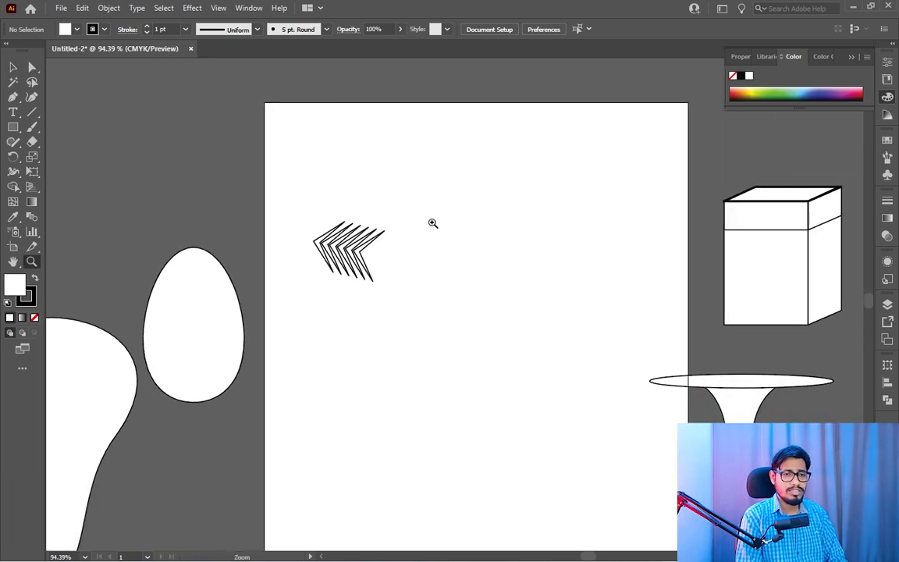
click(432, 223)
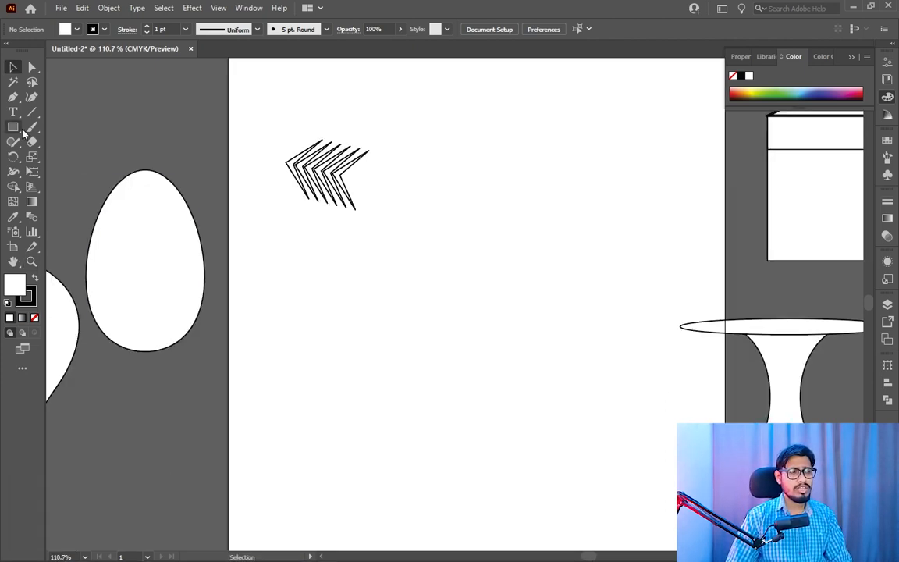
right_click(13, 97)
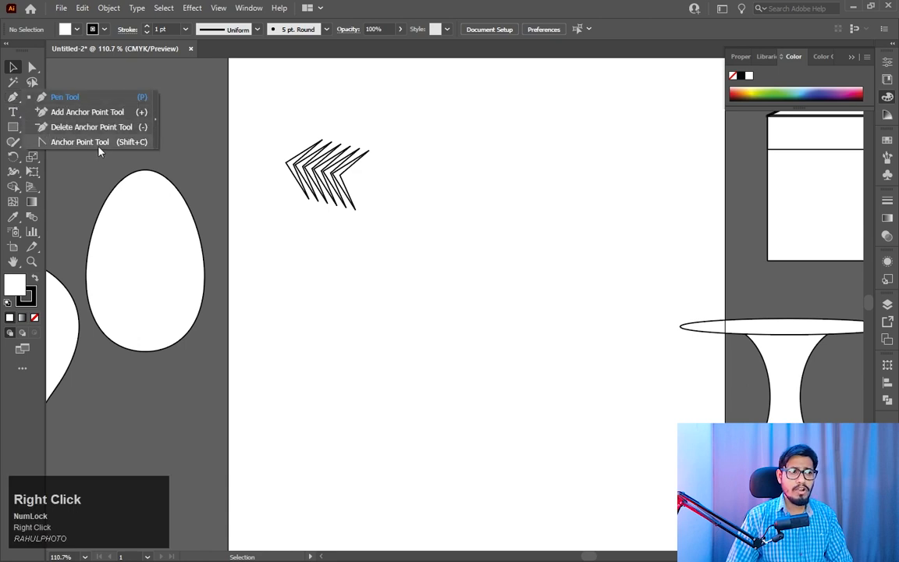
click(12, 129)
right_click(11, 128)
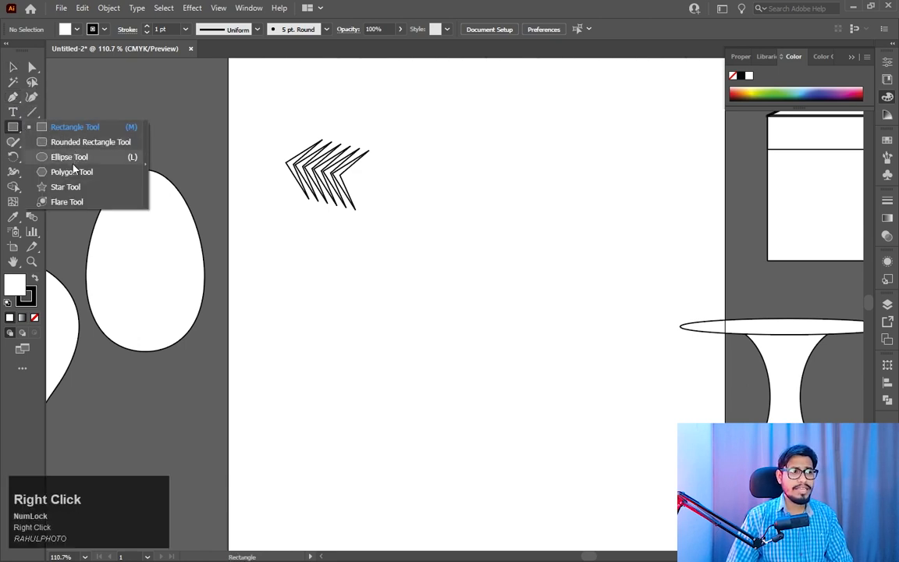
click(71, 158)
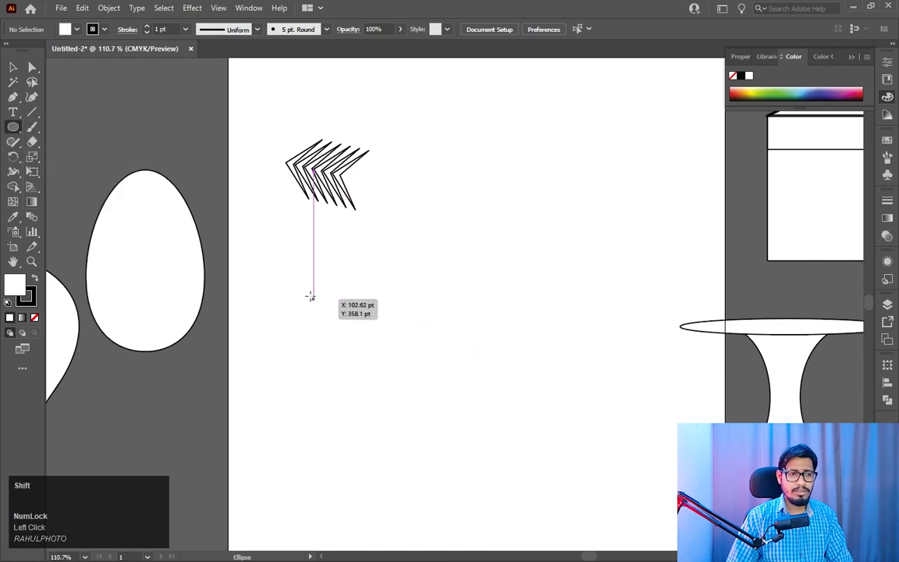
drag(312, 294, 422, 429)
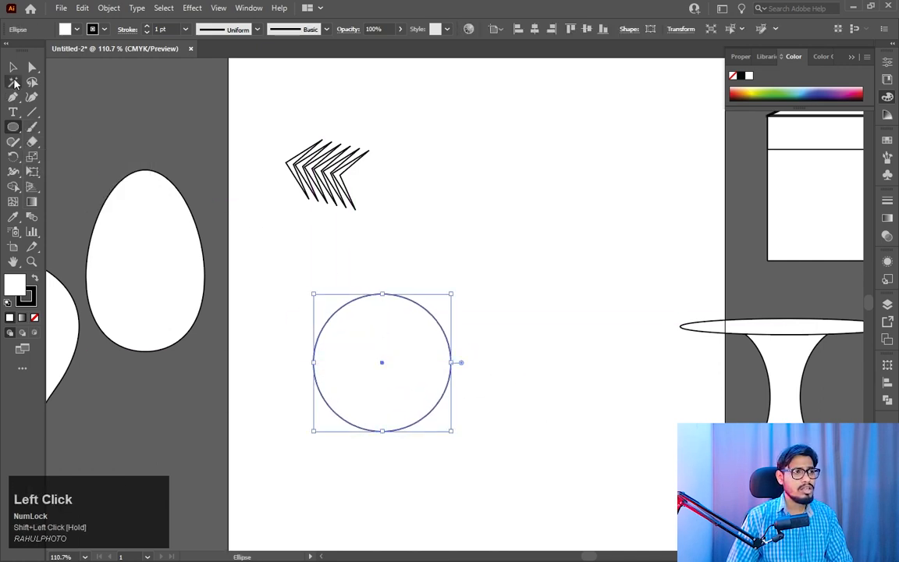
Step: Duplicate the circle to its right and shift the copy up and slightly further right
click(13, 67)
drag(379, 365, 559, 325)
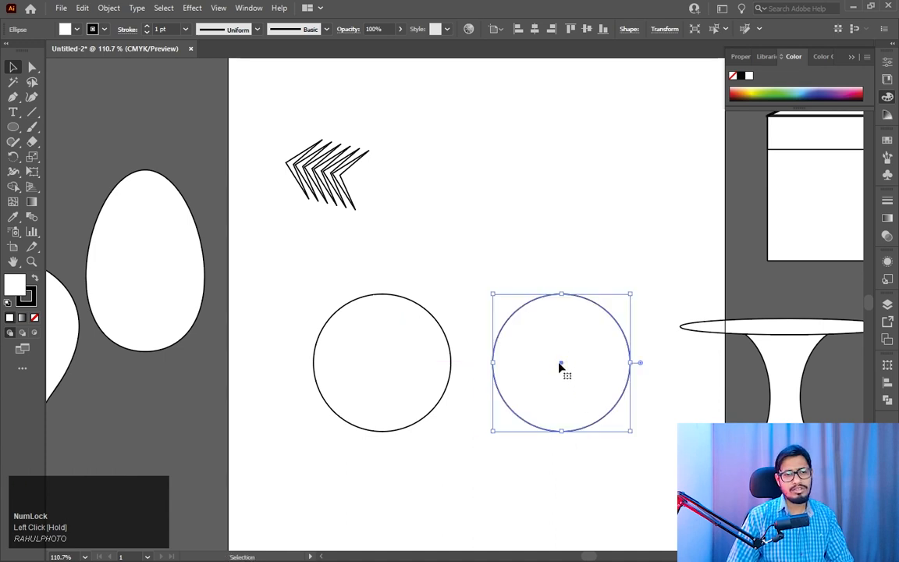
drag(560, 365, 574, 310)
drag(571, 394, 590, 342)
Step: Convert all four anchors of the original circle to corner points with the Anchor Point tool, forming a diamond
key(z)
drag(411, 248, 477, 314)
click(13, 67)
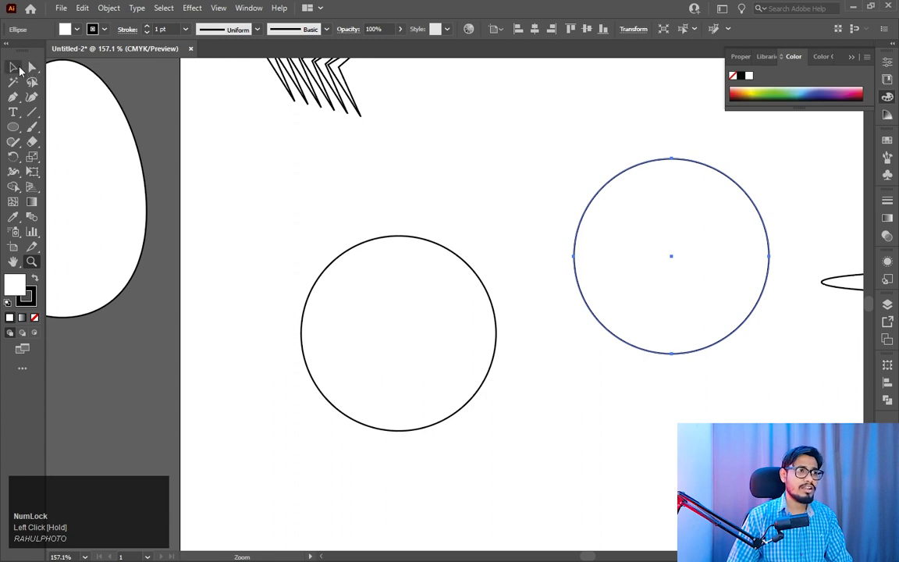
click(388, 349)
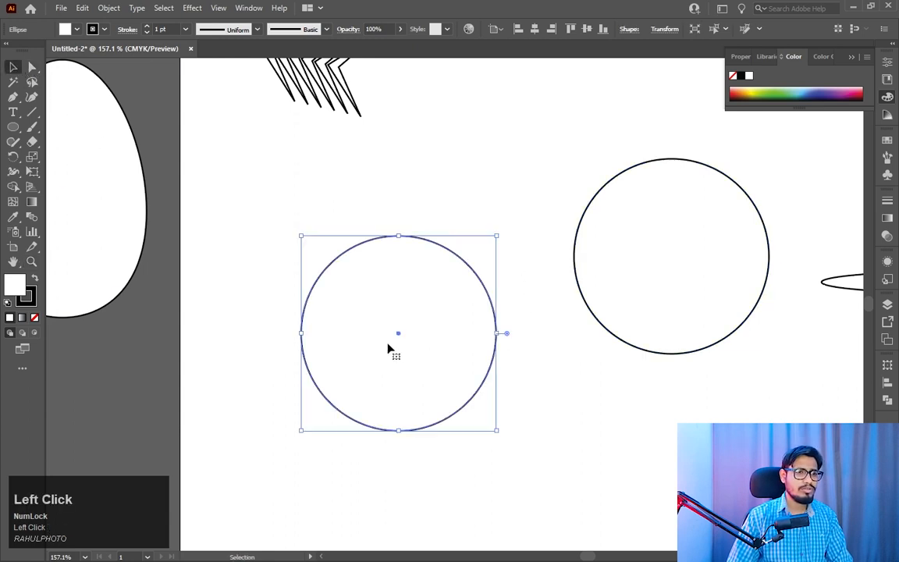
right_click(14, 100)
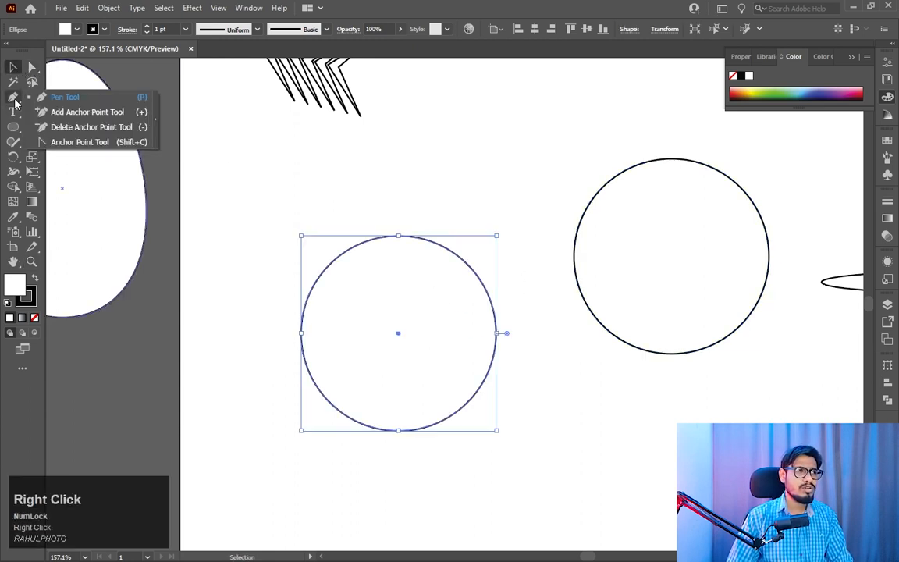
click(102, 143)
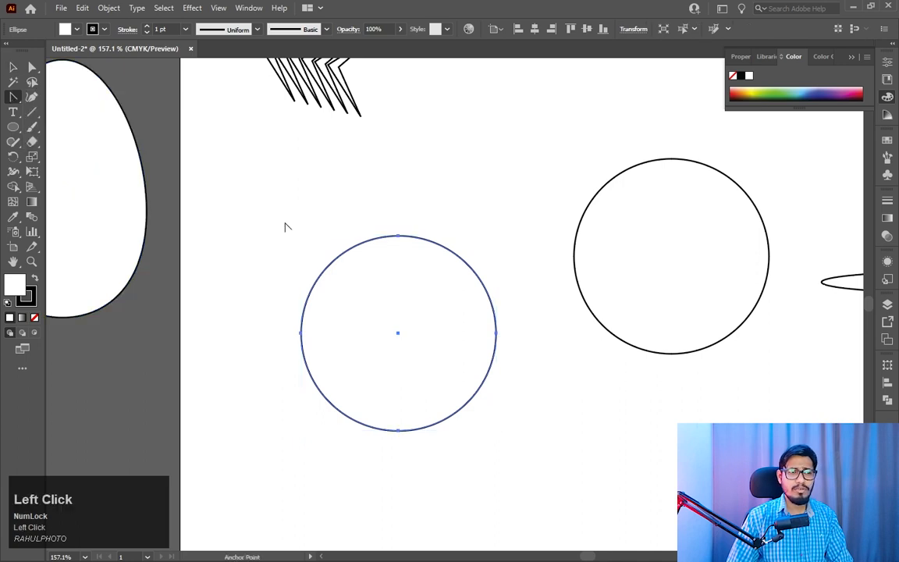
click(398, 236)
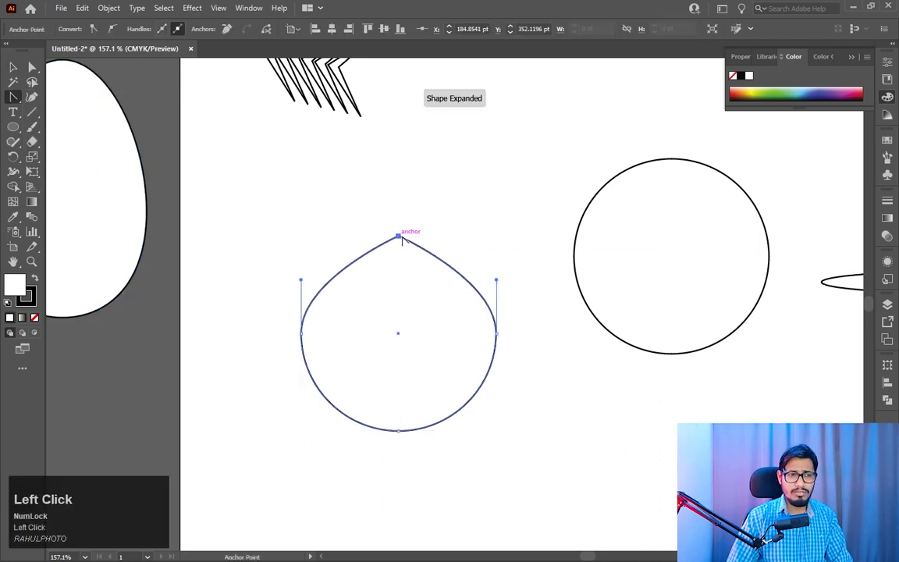
click(398, 429)
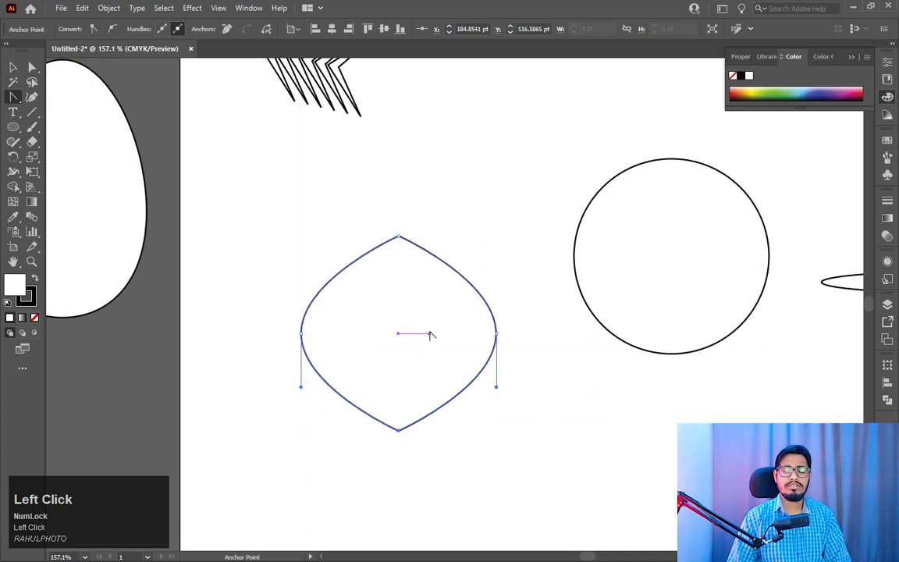
click(301, 334)
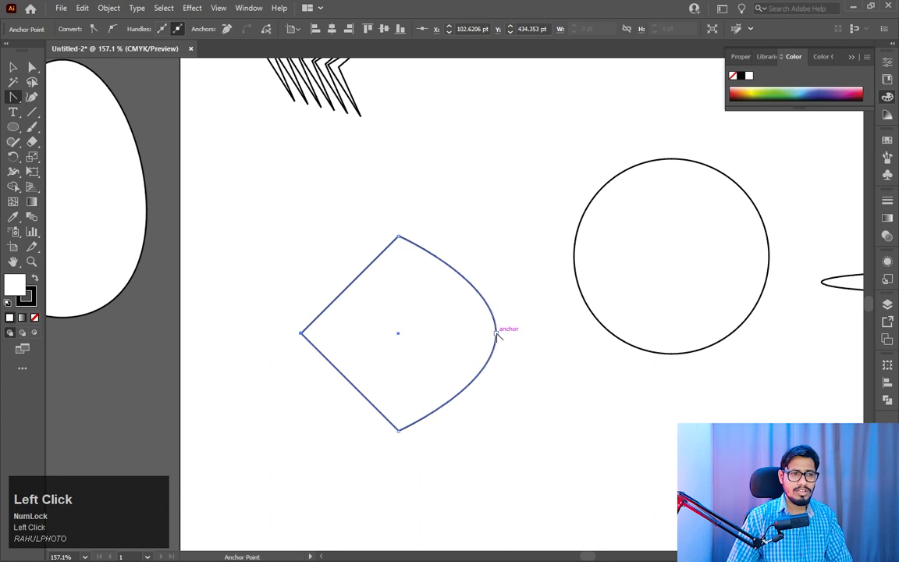
click(496, 333)
Step: Rotate the diamond 45° into an upright square and move it down and left
click(13, 67)
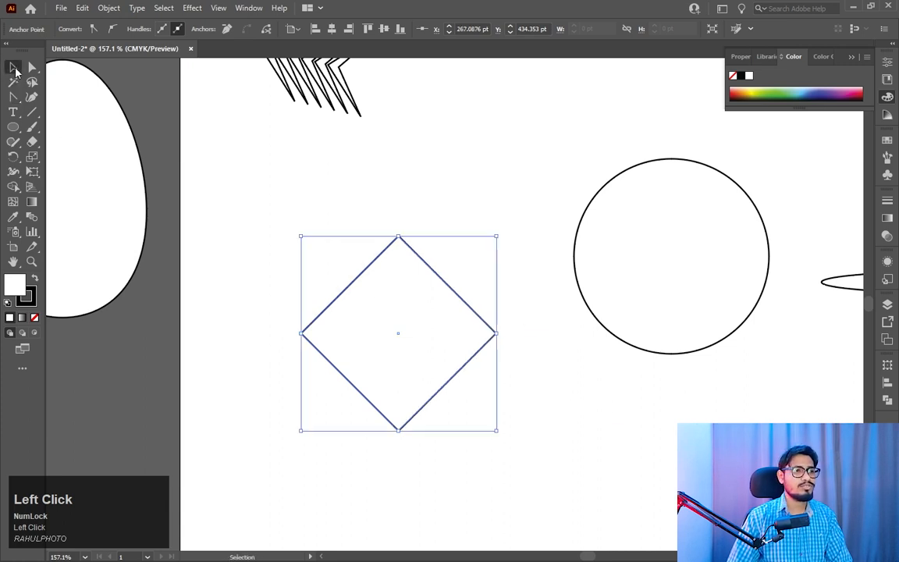
click(442, 191)
click(337, 358)
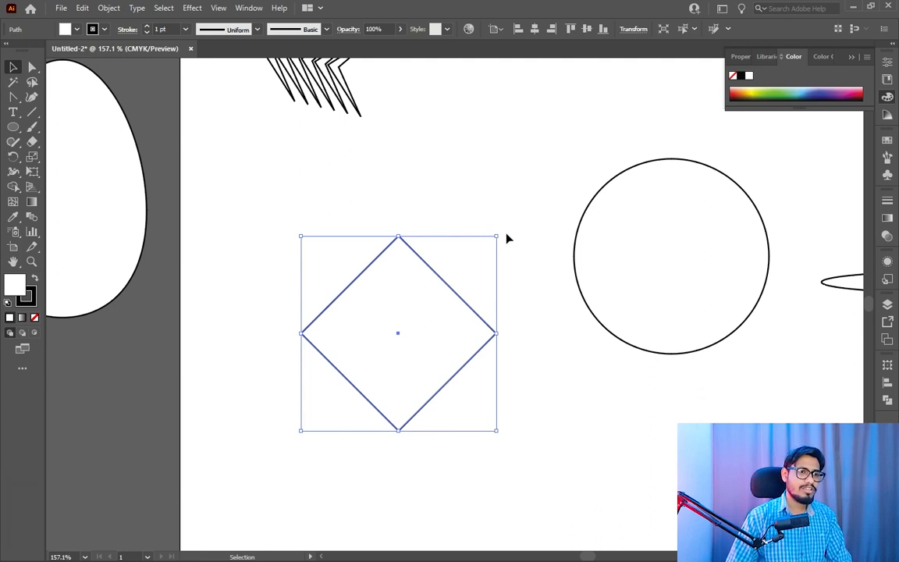
drag(497, 231, 629, 478)
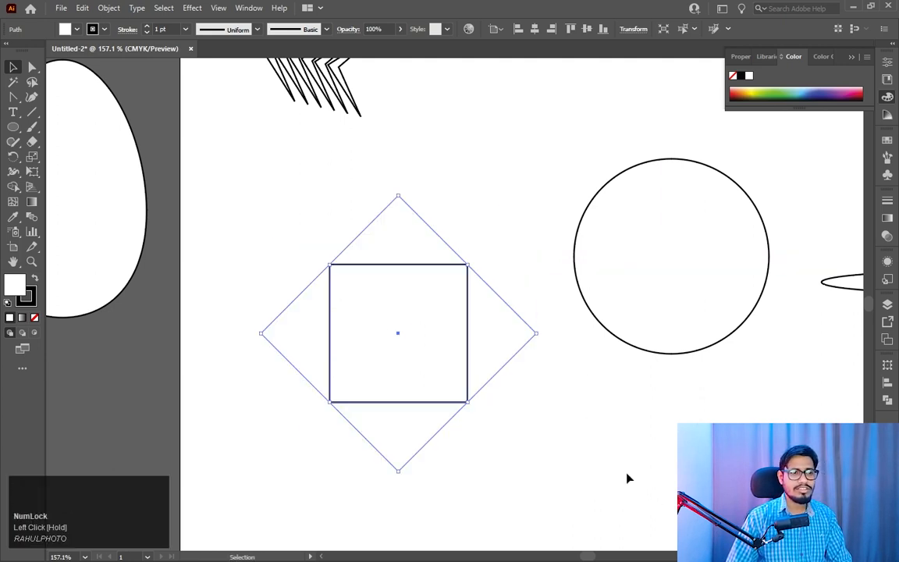
click(562, 442)
click(451, 351)
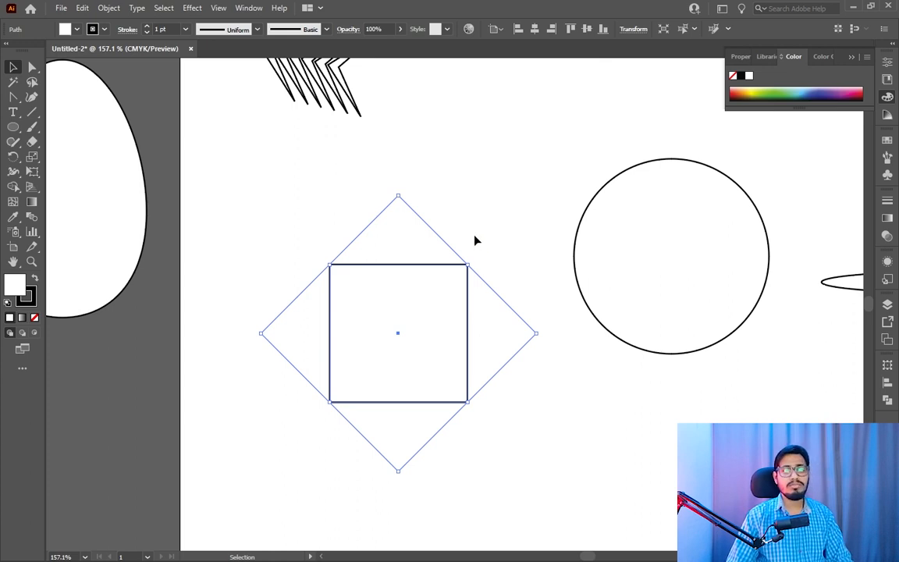
drag(397, 333, 286, 363)
Step: Scale the remaining circle down from its center, then stretch it upward and narrow it slightly into a tall ellipse
key(space)
drag(596, 268, 517, 313)
click(691, 292)
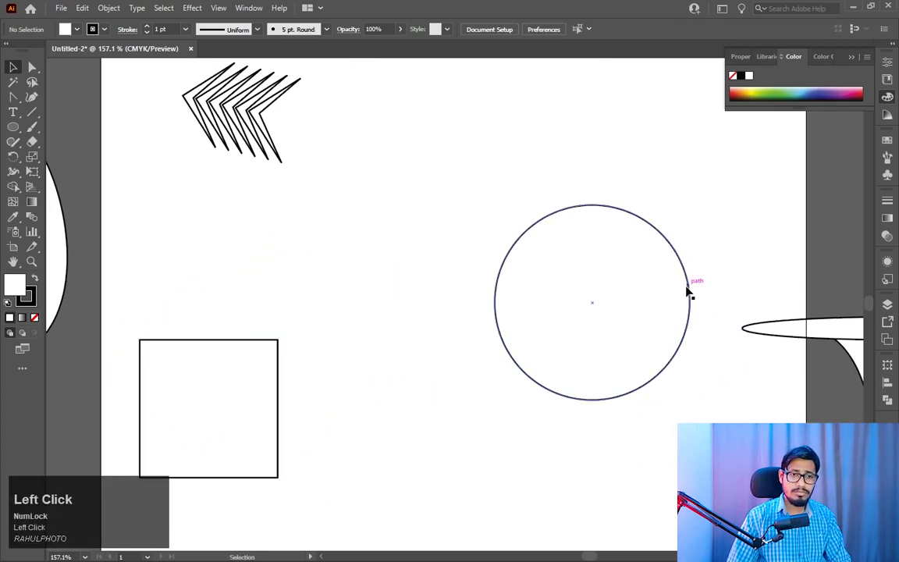
click(689, 292)
key(shift+alt)
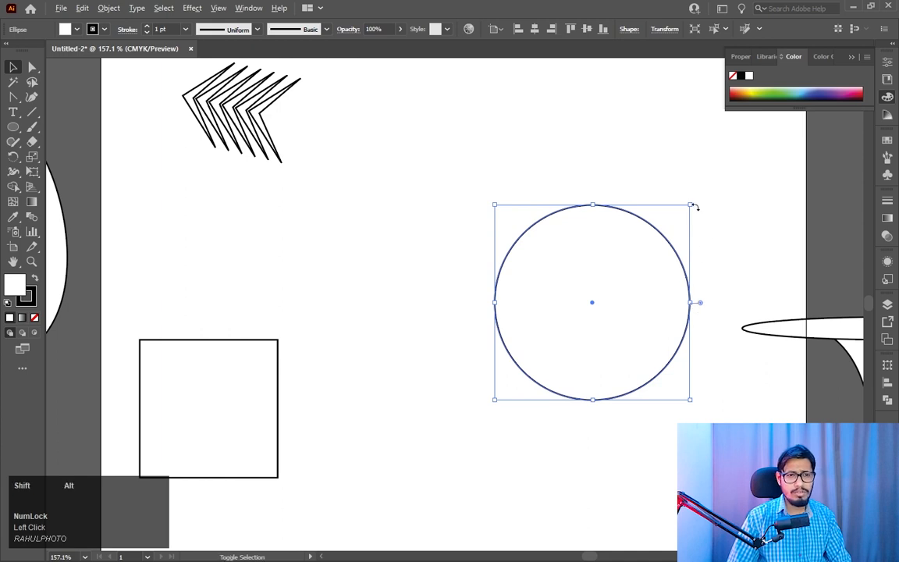
drag(692, 204, 664, 227)
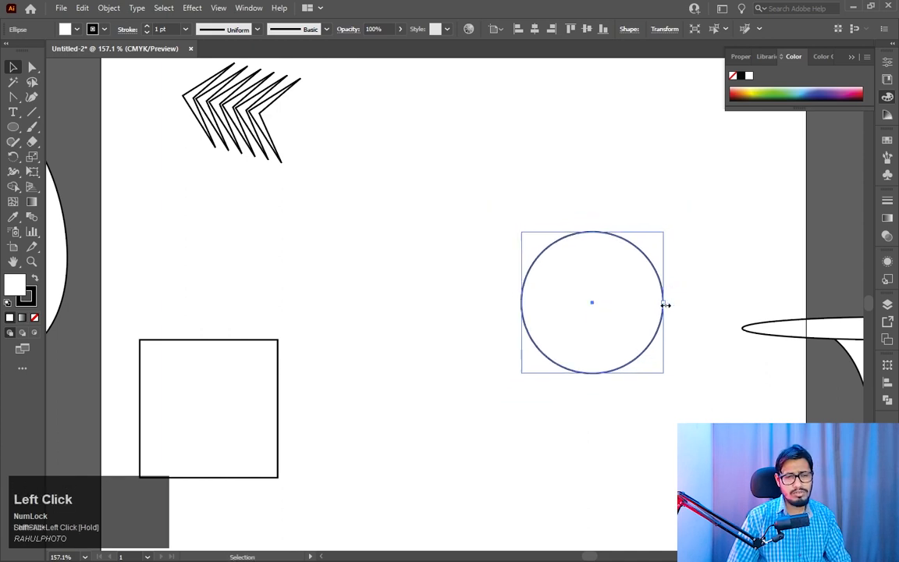
drag(592, 232, 593, 172)
drag(662, 272, 654, 272)
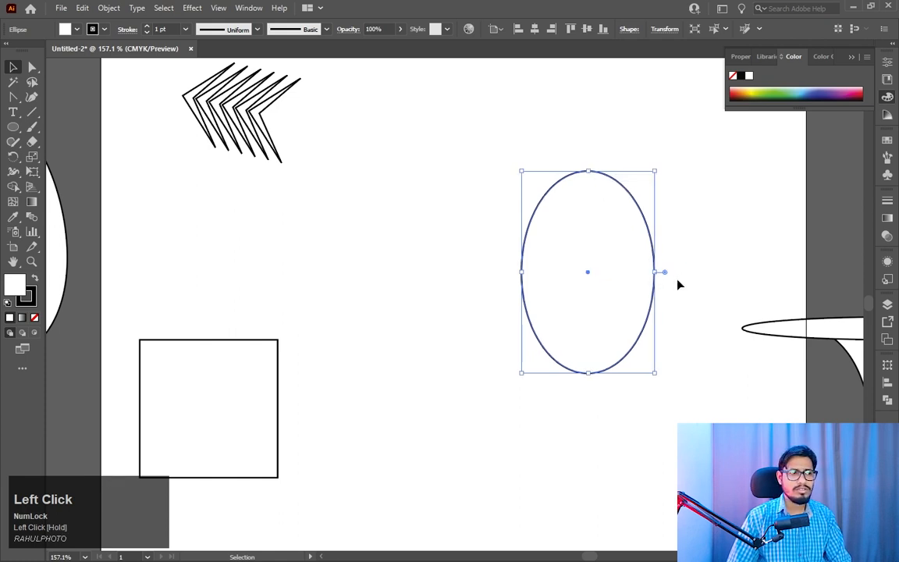
Step: Convert the tall ellipse's top and bottom anchors to corner points with the Anchor Point tool to form a leaf
right_click(14, 98)
click(70, 142)
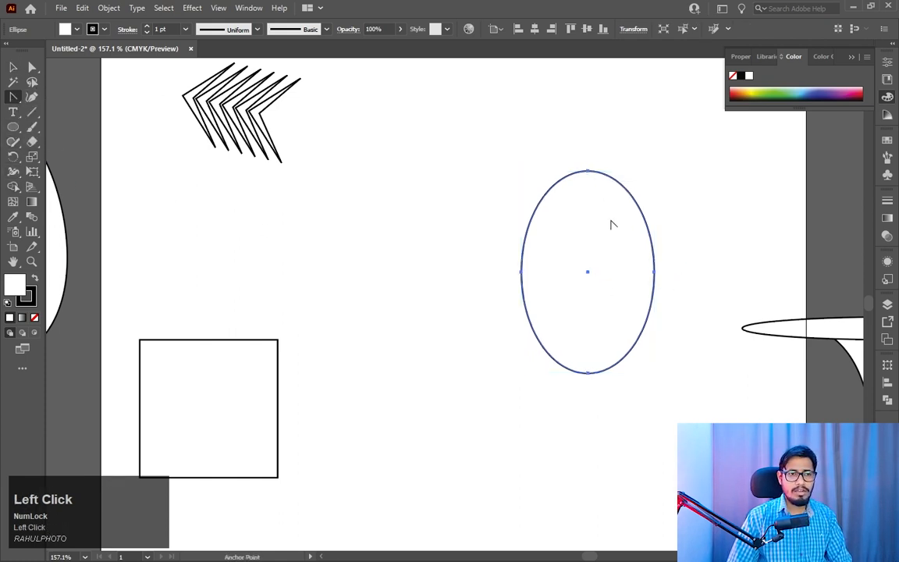
click(588, 171)
click(588, 373)
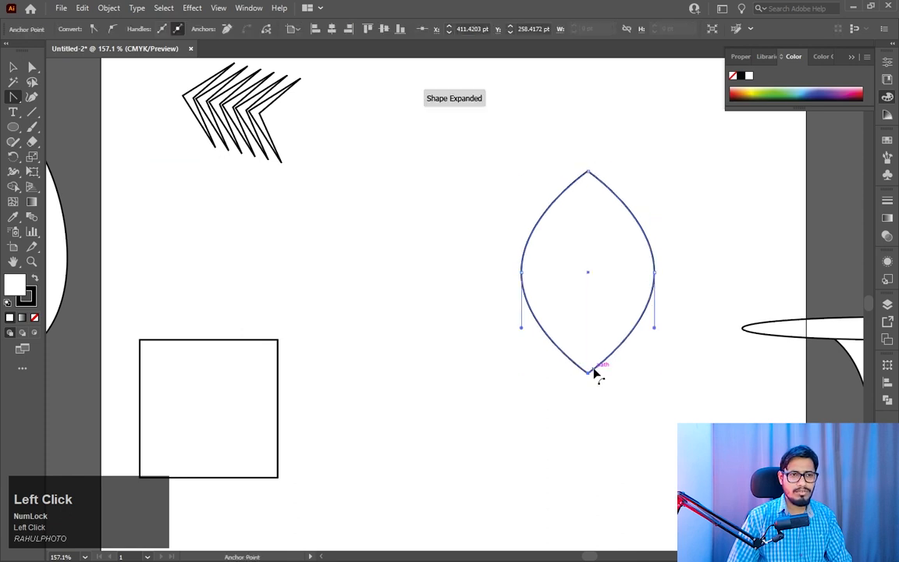
click(13, 67)
click(670, 297)
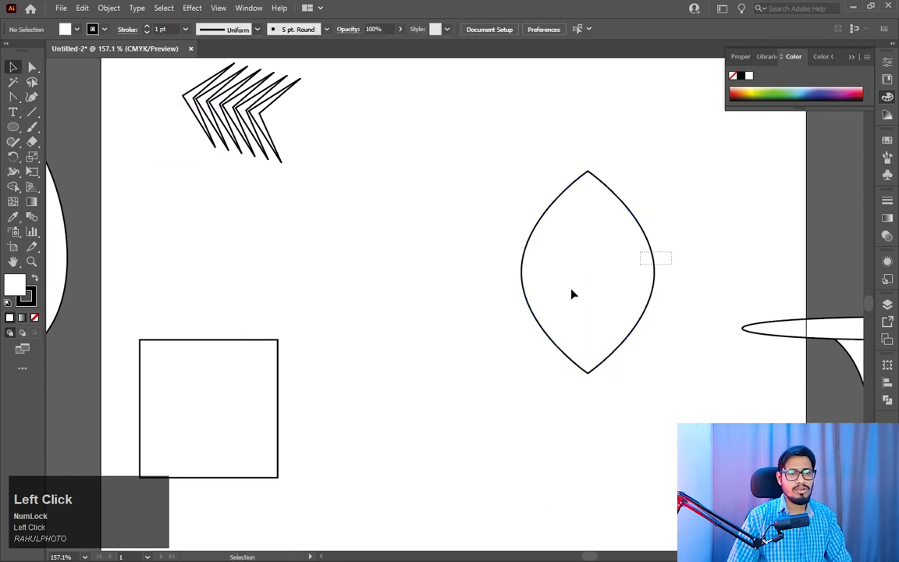
Step: Narrow the leaf shape, tilt it slightly counterclockwise, and move it left to the open area beside the chevrons
click(572, 295)
drag(653, 272, 637, 237)
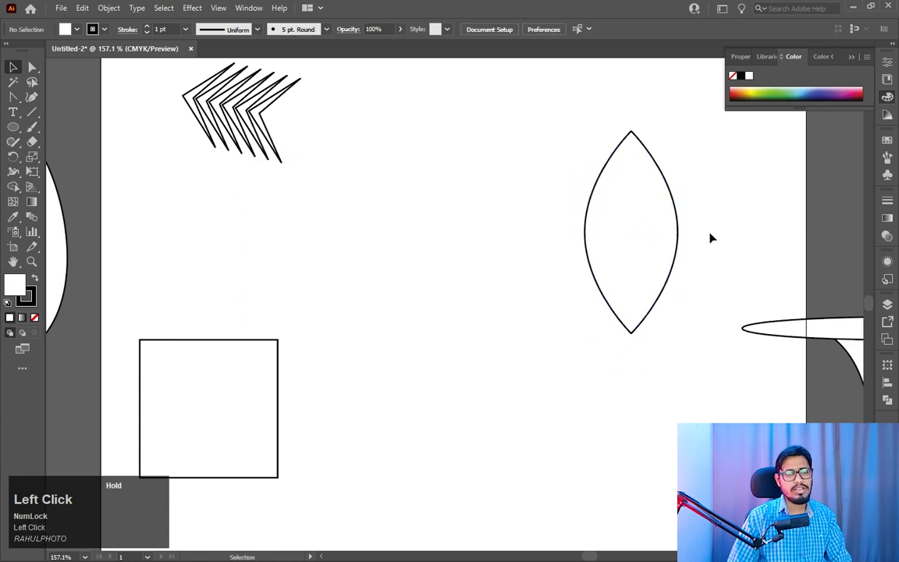
drag(681, 137, 656, 128)
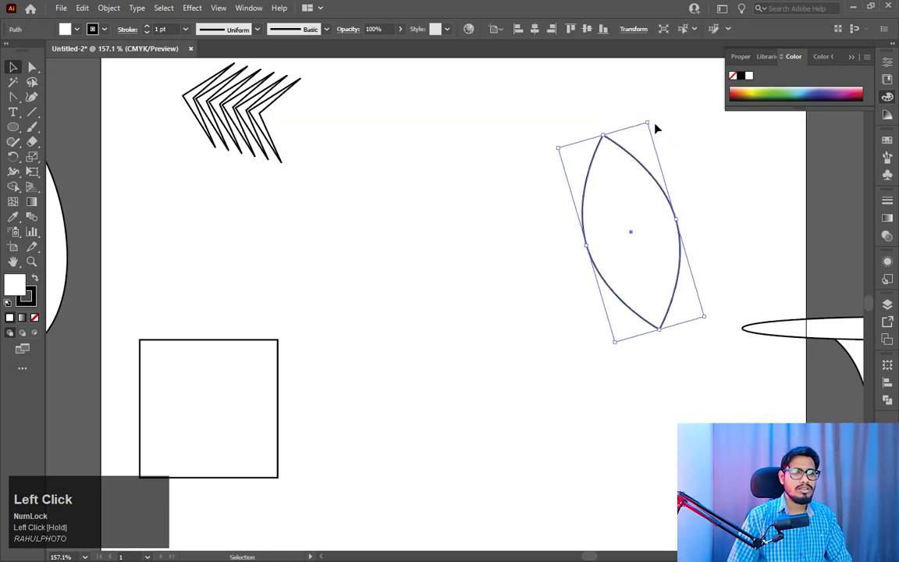
drag(636, 236, 516, 221)
click(602, 219)
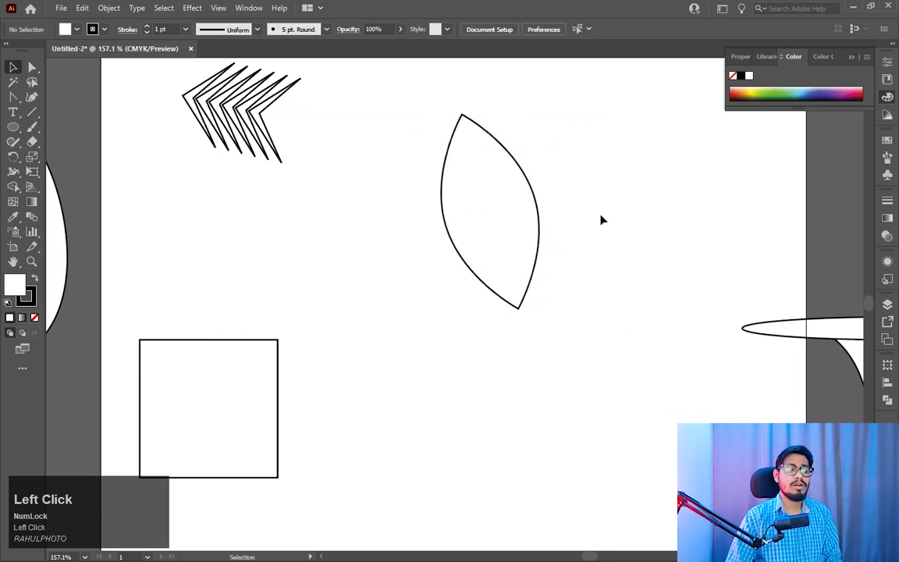